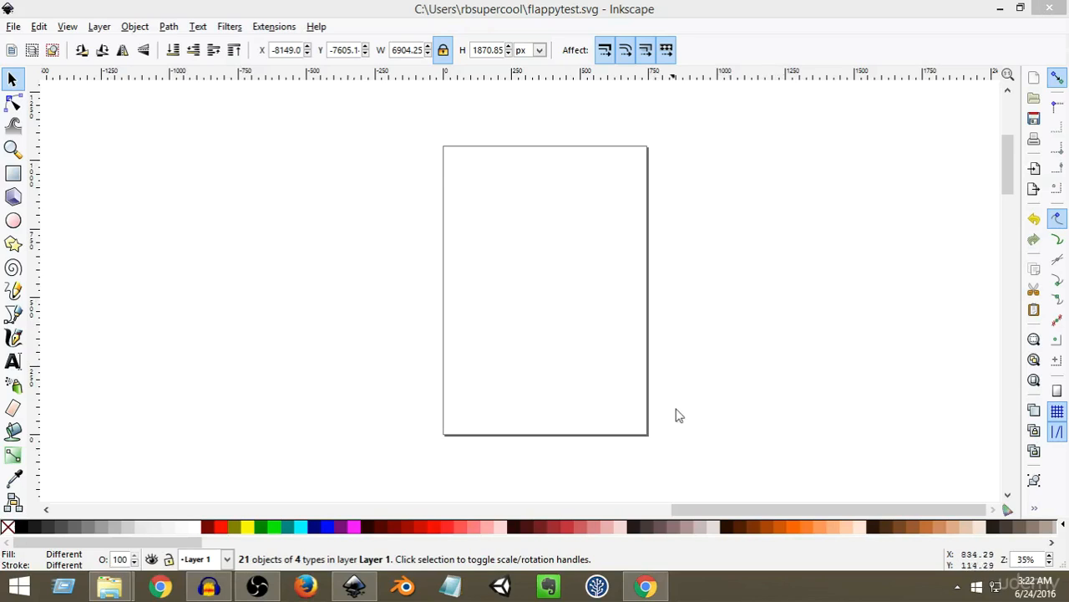
- Switch to Chrome to view the Inkscape website address and the Google search for downloading Inkscape, and return to Inkscape
{"action": "left_click", "coordinate": [645, 586]}
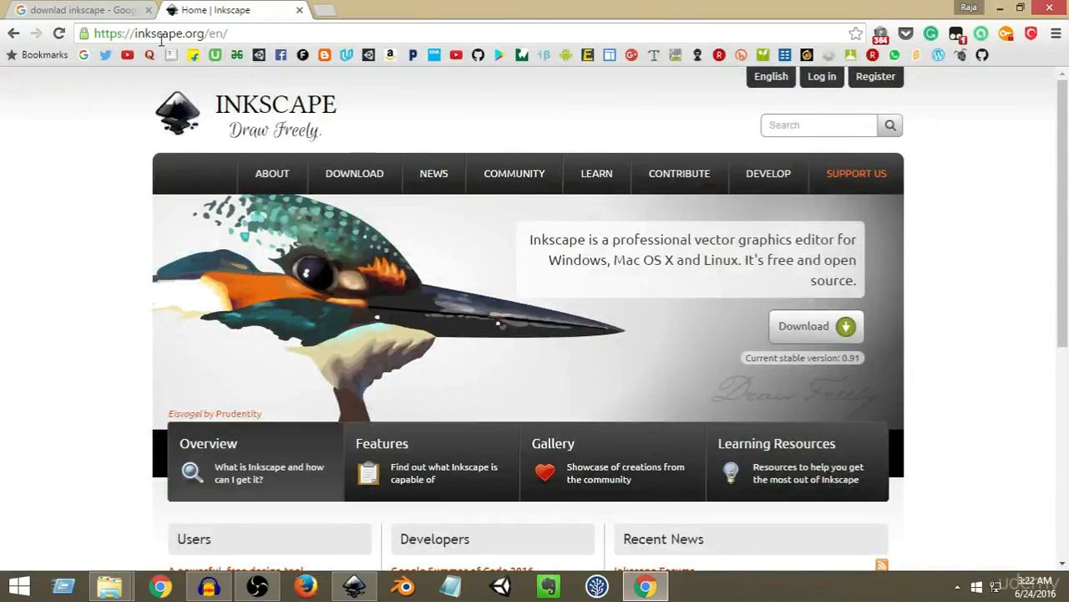
{"action": "left_click_drag", "start_coordinate": [131, 33], "coordinate": [211, 33]}
{"action": "left_click", "coordinate": [117, 10]}
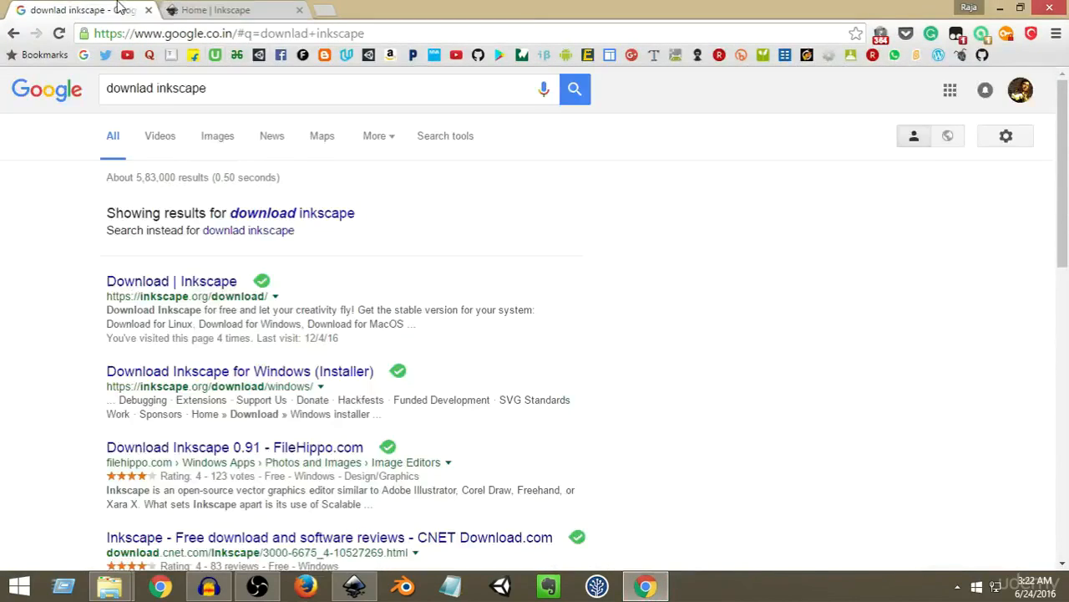
{"action": "left_click_drag", "start_coordinate": [229, 89], "coordinate": [92, 92]}
{"action": "left_click", "coordinate": [251, 92]}
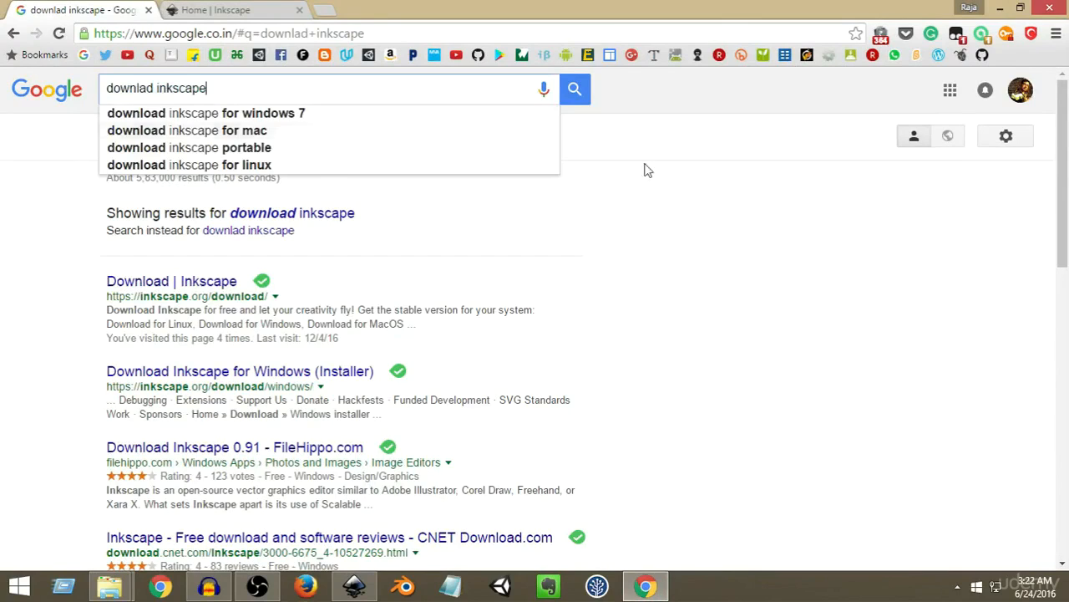
{"action": "left_click", "coordinate": [1000, 8]}
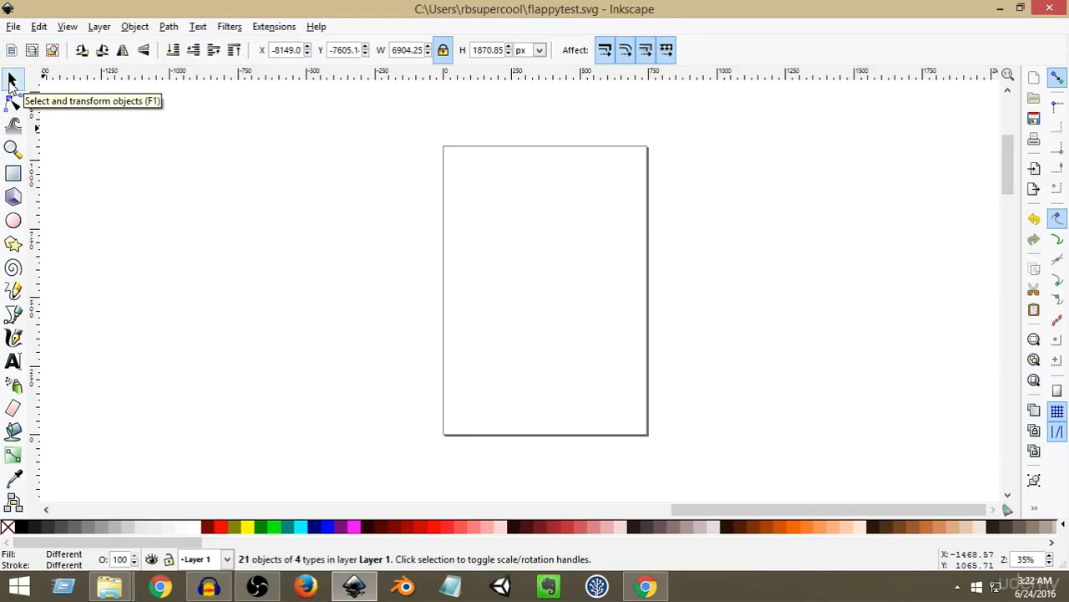
- Draw a yellow rectangle about 460 by 457 px beside the page, and undo any stray extra rectangle
{"action": "left_click", "coordinate": [285, 217]}
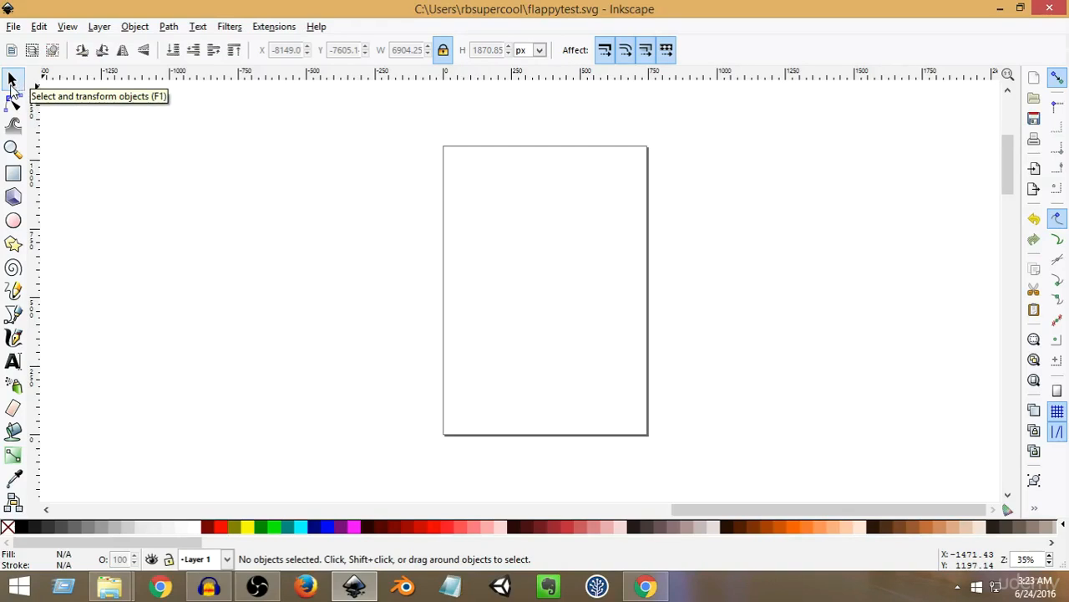
{"action": "left_click", "coordinate": [12, 177]}
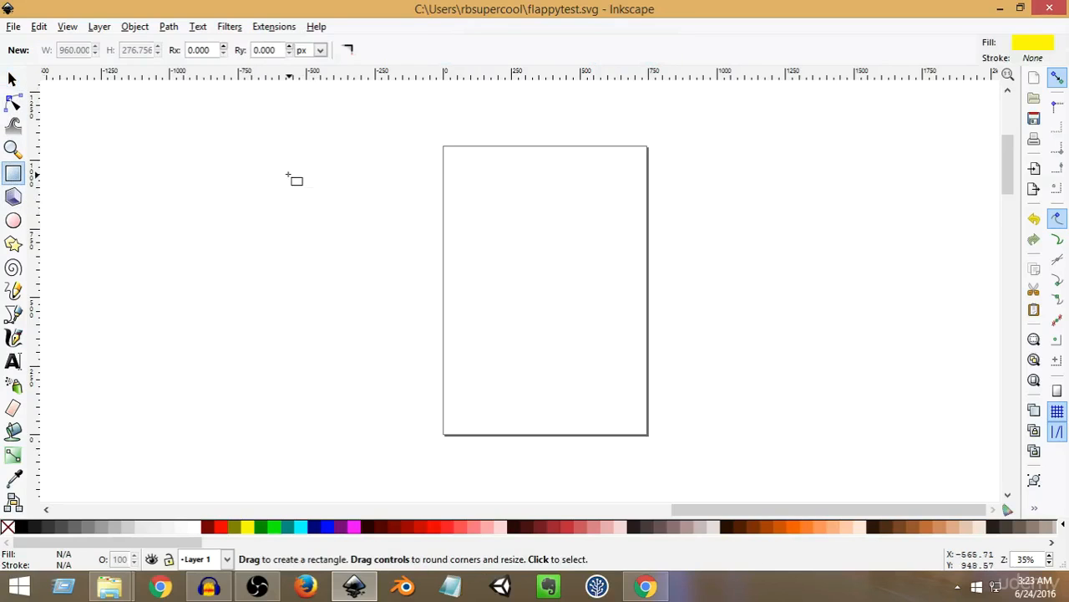
{"action": "left_click_drag", "start_coordinate": [287, 173], "coordinate": [414, 299]}
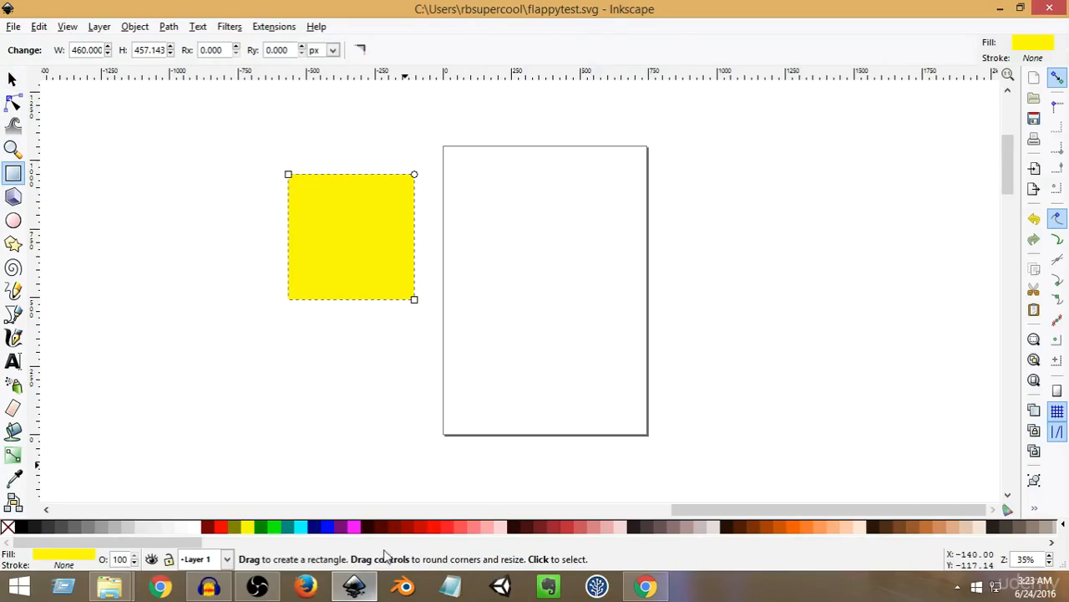
{"action": "left_click_drag", "start_coordinate": [243, 262], "coordinate": [260, 264]}
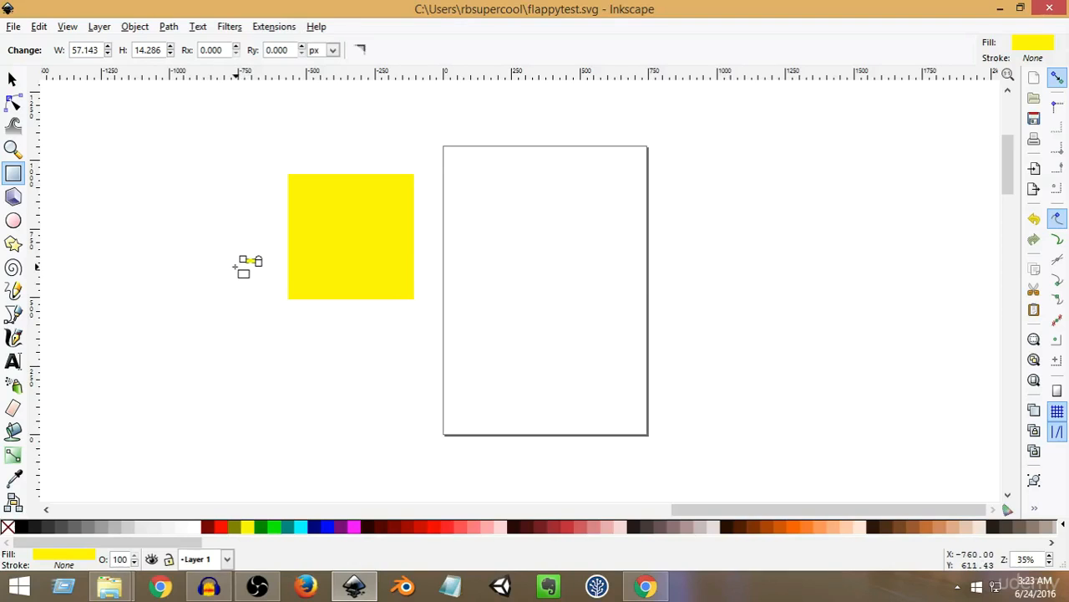
{"action": "key", "text": "ctrl+z"}
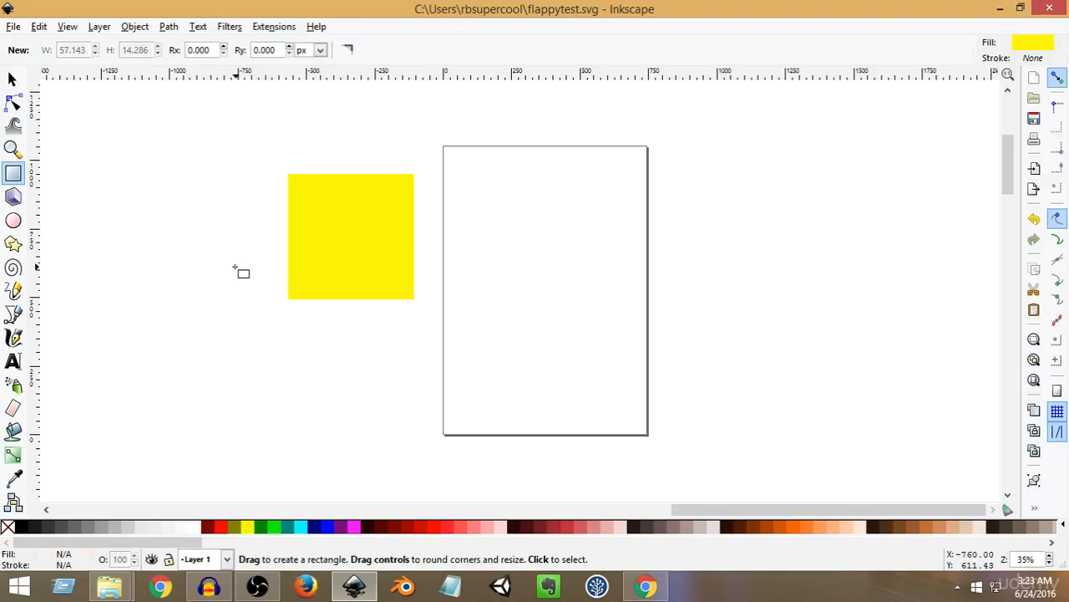
- Select the yellow rectangle and move it farther from the page, to about X -866, Y 451 px
{"action": "left_click", "coordinate": [14, 81]}
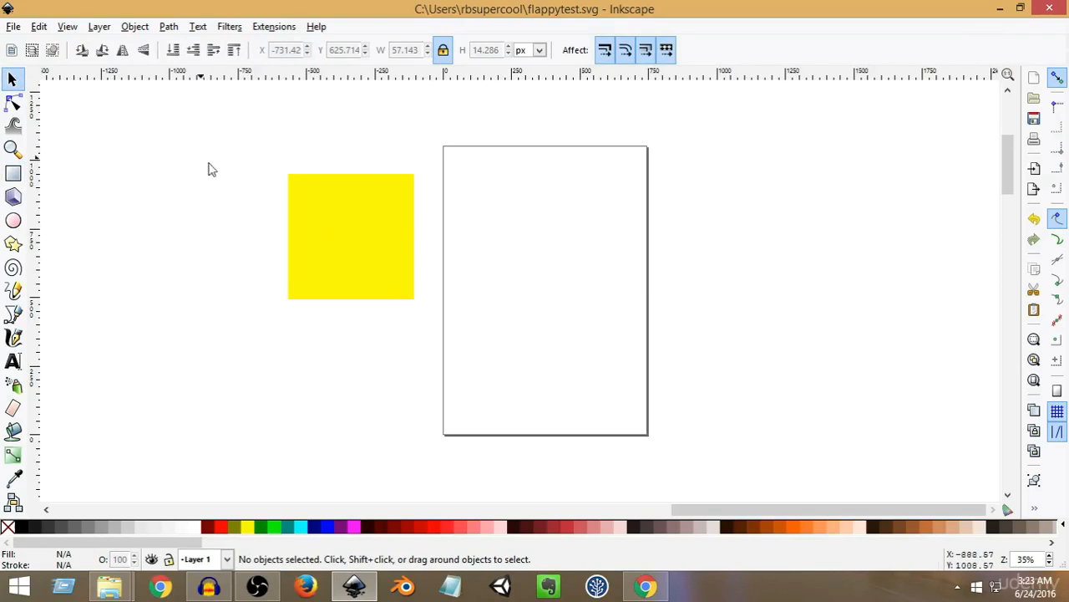
{"action": "left_click", "coordinate": [326, 211]}
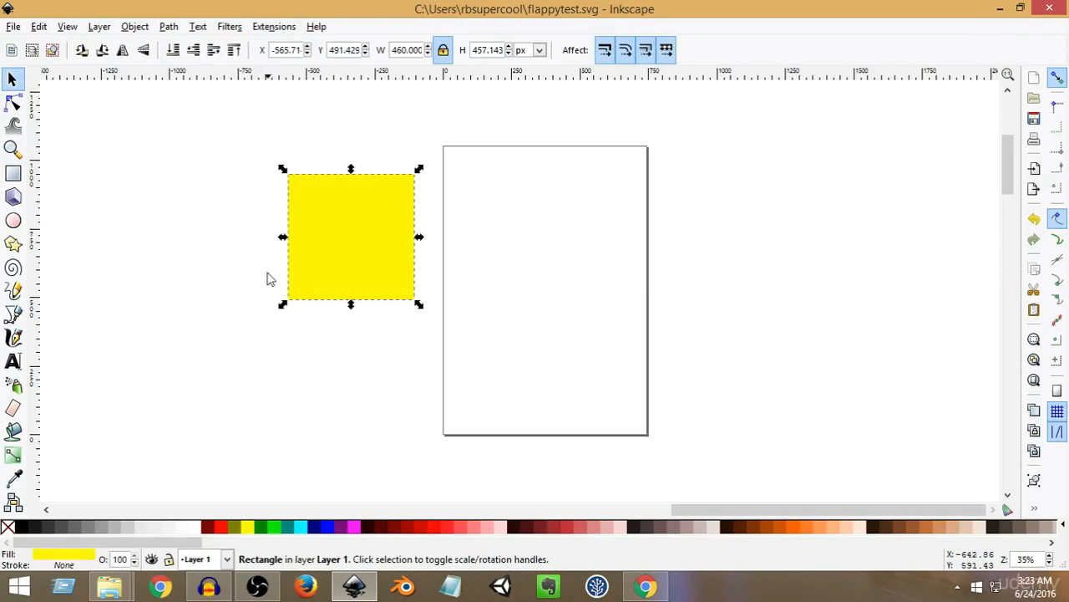
{"action": "left_click_drag", "start_coordinate": [339, 272], "coordinate": [245, 282]}
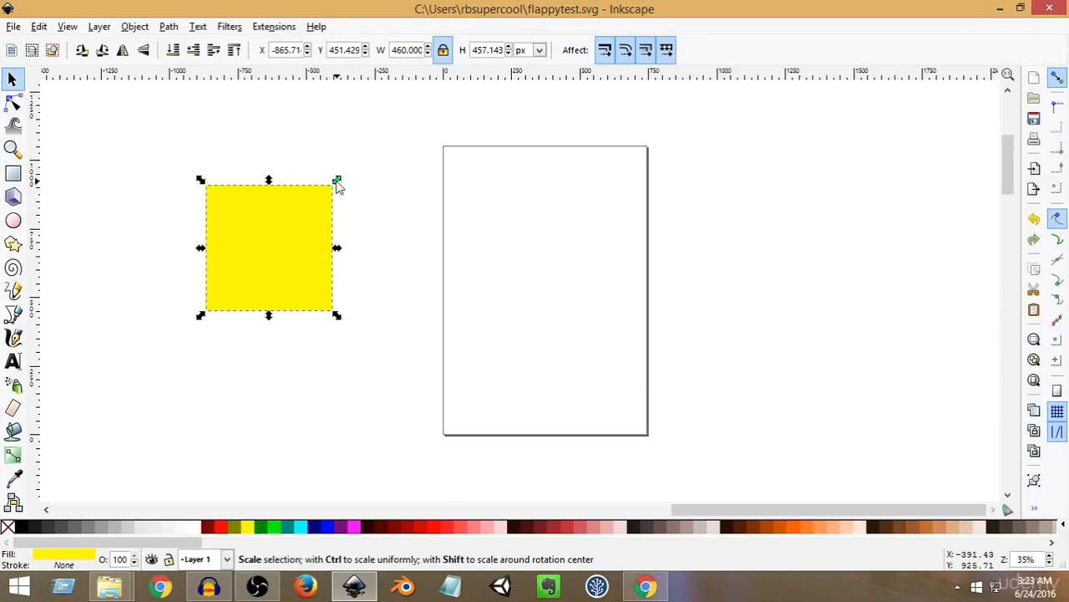
- Stretch the rectangle by its corner and side scale handles to about 583 by 347 px
{"action": "left_click_drag", "start_coordinate": [272, 188], "coordinate": [360, 171]}
{"action": "mouse_move", "coordinate": [365, 324]}
{"action": "left_mouse_down"}
{"action": "mouse_move", "coordinate": [396, 362]}
{"action": "mouse_move", "coordinate": [306, 281]}
{"action": "mouse_move", "coordinate": [363, 340]}
{"action": "mouse_move", "coordinate": [323, 282]}
{"action": "mouse_move", "coordinate": [375, 342]}
{"action": "mouse_move", "coordinate": [315, 276]}
{"action": "mouse_move", "coordinate": [354, 311]}
{"action": "left_mouse_up"}
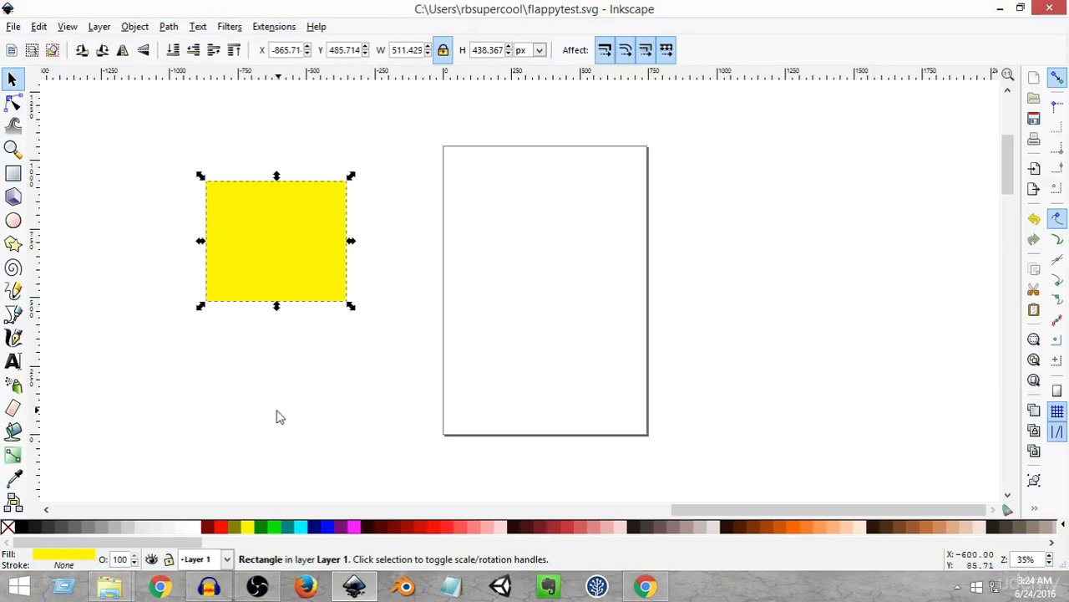
{"action": "mouse_move", "coordinate": [275, 308]}
{"action": "left_mouse_down"}
{"action": "mouse_move", "coordinate": [284, 386]}
{"action": "mouse_move", "coordinate": [284, 294]}
{"action": "left_mouse_up"}
{"action": "left_click_drag", "start_coordinate": [329, 246], "coordinate": [281, 252]}
{"action": "mouse_move", "coordinate": [344, 239]}
{"action": "left_mouse_down"}
{"action": "mouse_move", "coordinate": [377, 244]}
{"action": "mouse_move", "coordinate": [364, 241]}
{"action": "left_mouse_up"}
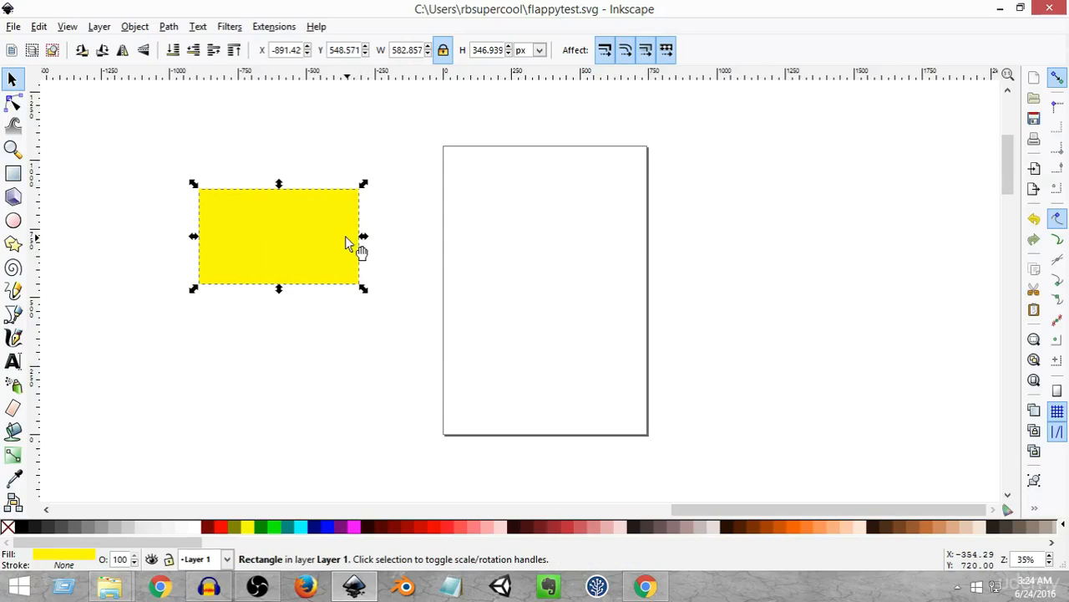
- Show the rectangle's rotation handles and rotate it freehand around its centre, finishing almost level
{"action": "left_click", "coordinate": [289, 240]}
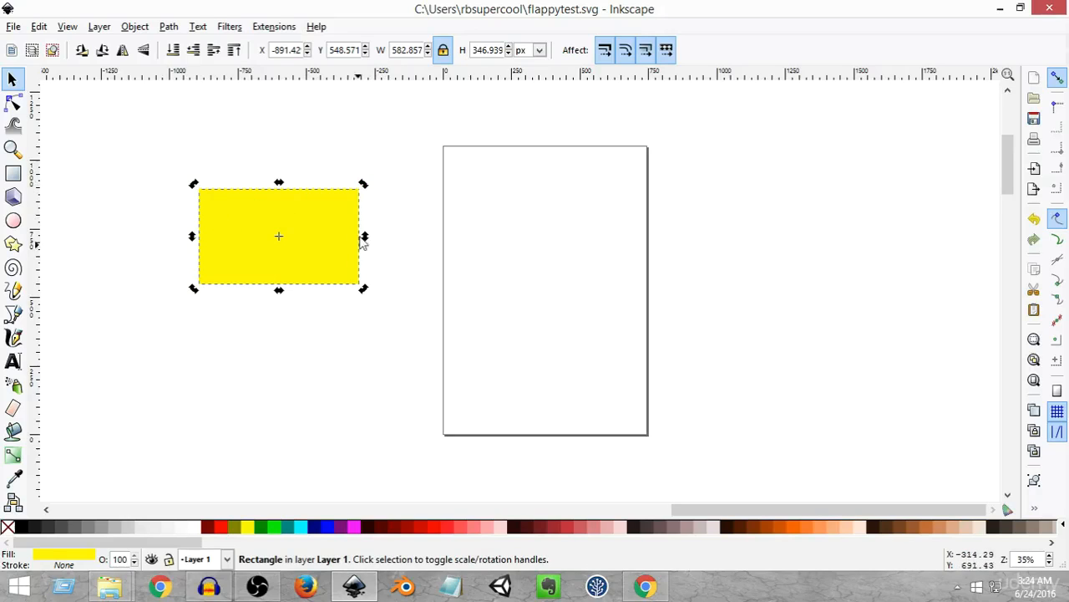
{"action": "left_click_drag", "start_coordinate": [362, 184], "coordinate": [435, 365]}
{"action": "left_click_drag", "start_coordinate": [353, 144], "coordinate": [378, 188]}
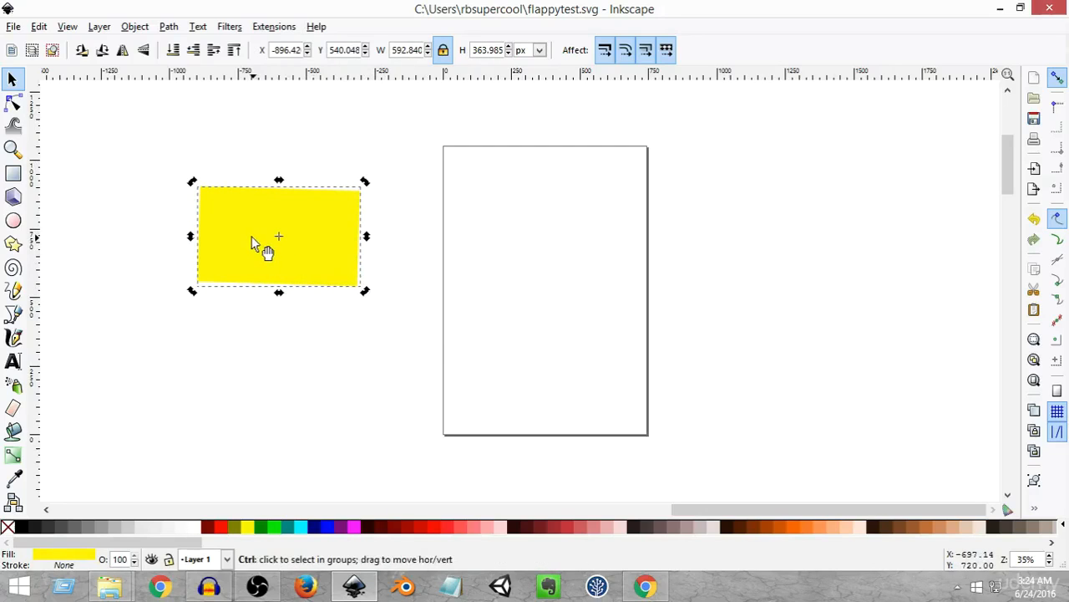
{"action": "scroll", "coordinate": [252, 237], "scroll_direction": "up", "scroll_amount": 3}
{"action": "scroll", "coordinate": [250, 237], "scroll_direction": "down", "scroll_amount": 2}
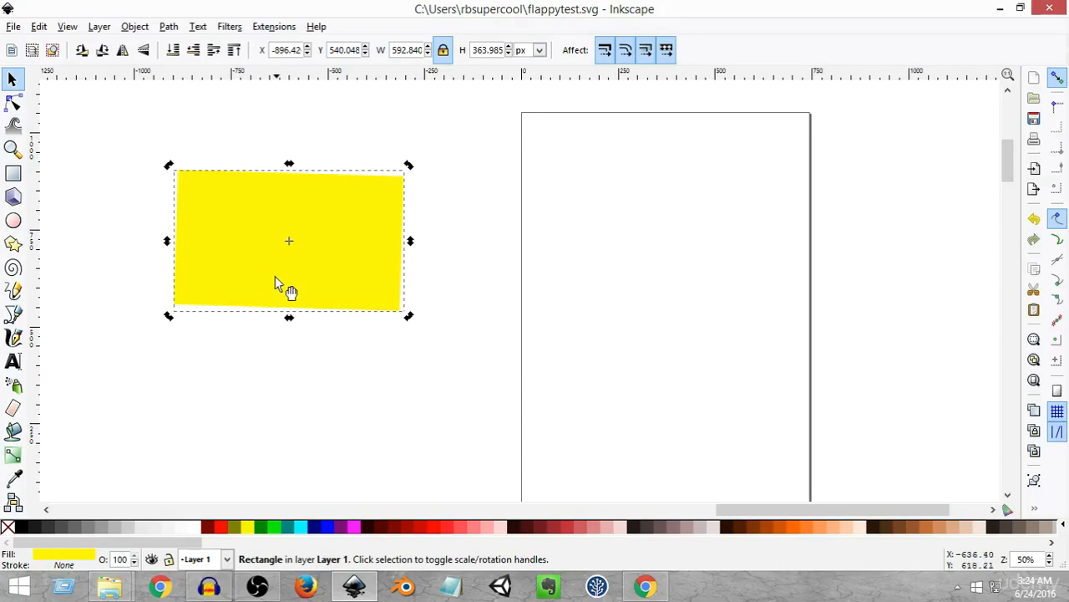
{"action": "left_click_drag", "start_coordinate": [409, 166], "coordinate": [406, 399]}
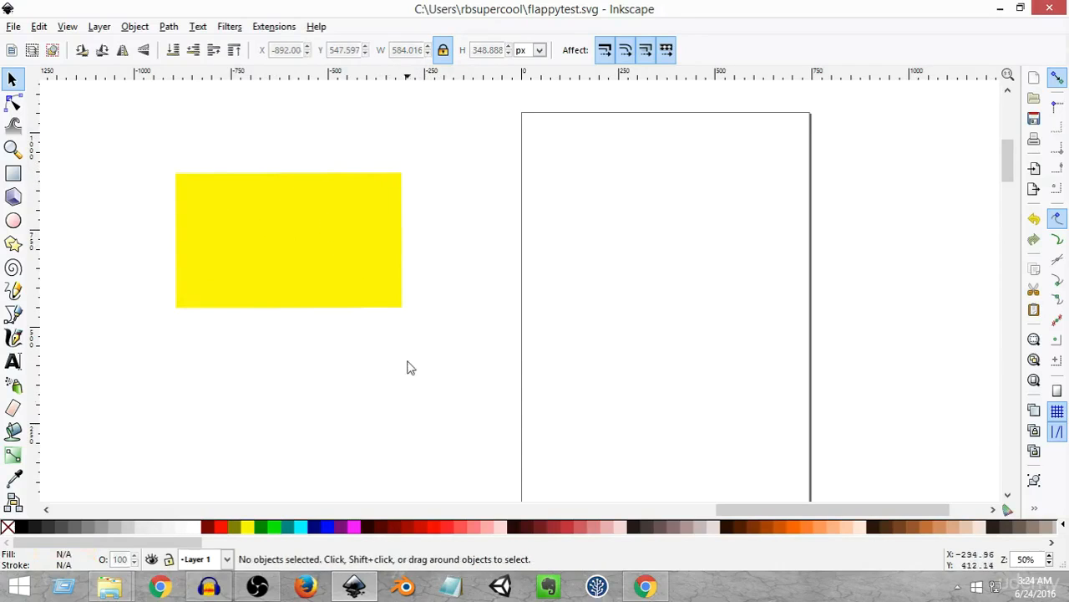
- Reselect the rectangle with its rotation handles and tilt it slightly counter-clockwise
{"action": "left_click", "coordinate": [394, 210]}
{"action": "left_click", "coordinate": [396, 196]}
{"action": "mouse_move", "coordinate": [406, 167]}
{"action": "left_mouse_down"}
{"action": "mouse_move", "coordinate": [412, 338]}
{"action": "mouse_move", "coordinate": [393, 133]}
{"action": "mouse_move", "coordinate": [409, 186]}
{"action": "mouse_move", "coordinate": [408, 167]}
{"action": "left_mouse_up"}
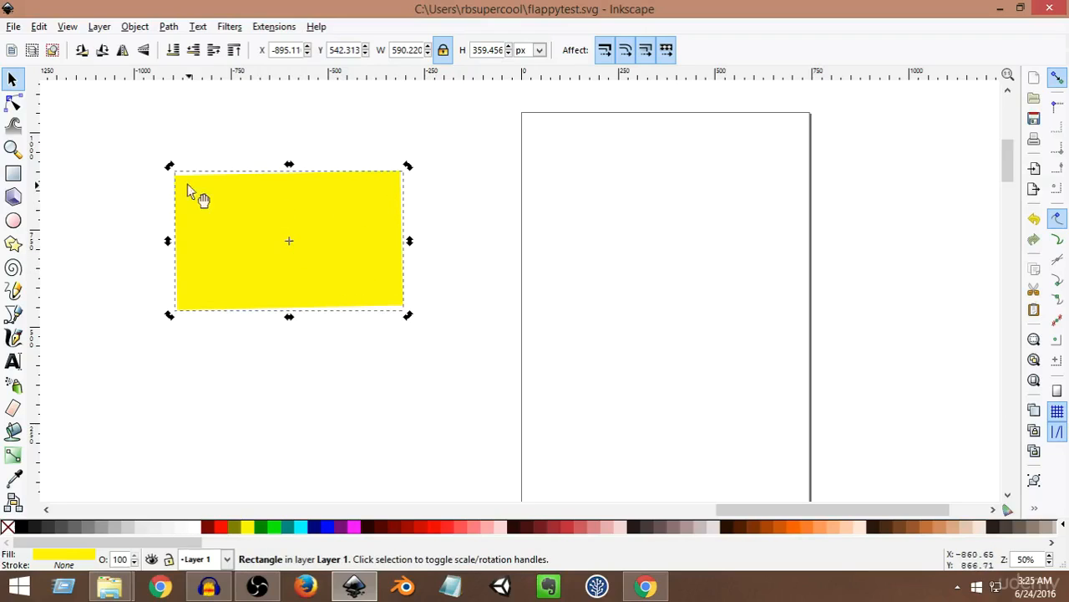
- Place the rectangle's rotation centre on its lower-left corner and rotate the rectangle around that corner
{"action": "scroll", "coordinate": [190, 261], "scroll_direction": "down", "scroll_amount": 1}
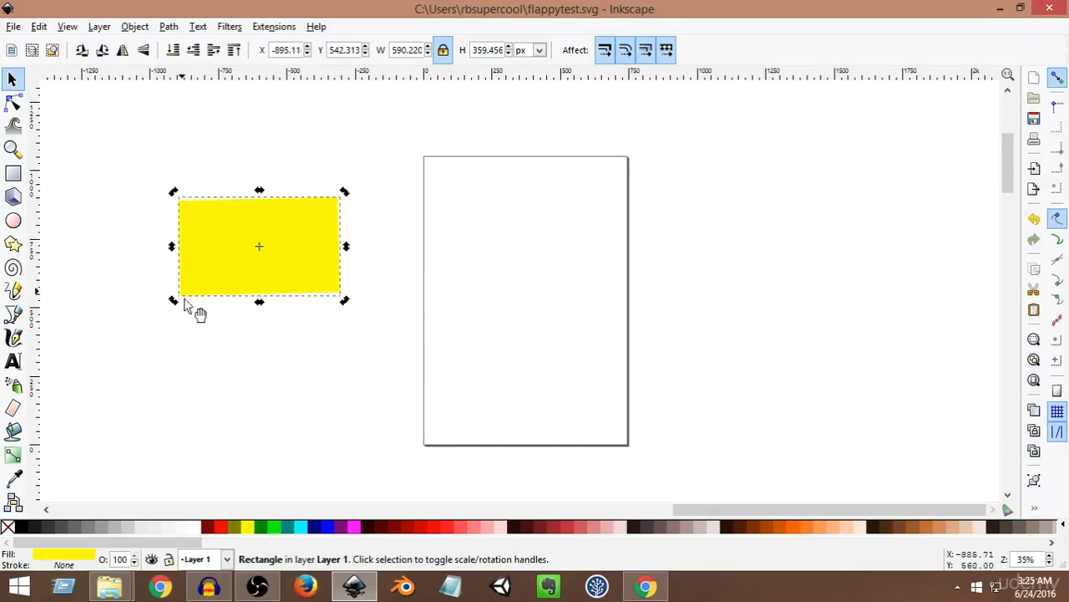
{"action": "left_click", "coordinate": [209, 339]}
{"action": "left_click", "coordinate": [271, 252]}
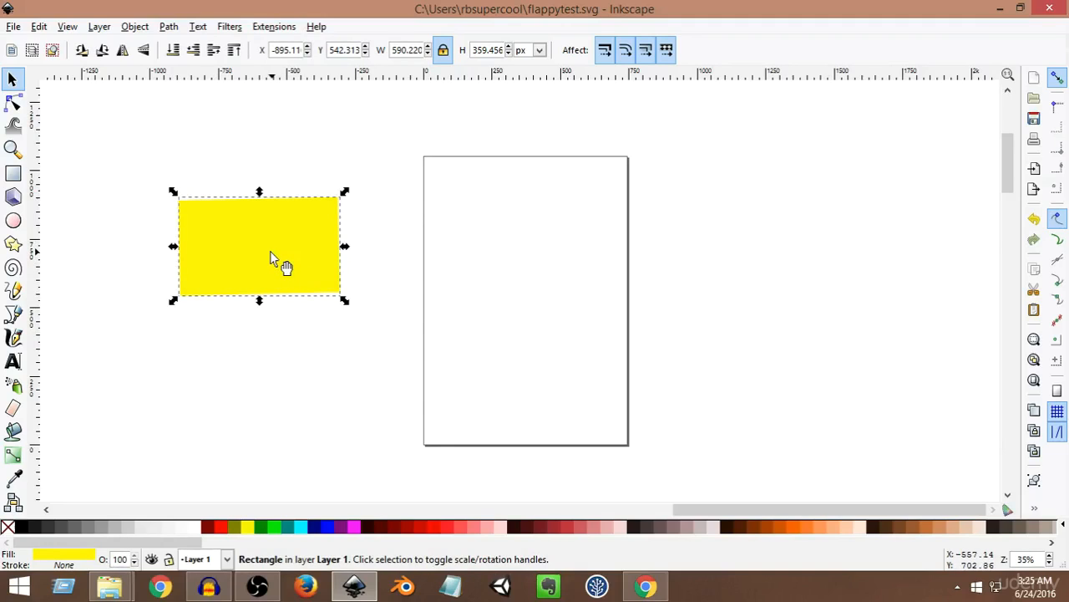
{"action": "left_click", "coordinate": [288, 242]}
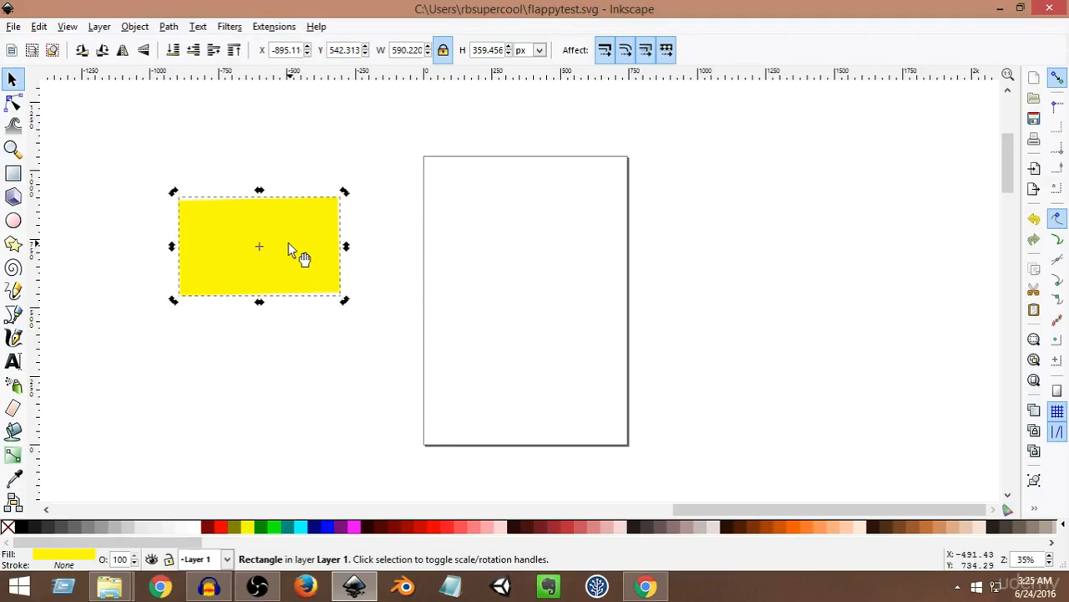
{"action": "left_click_drag", "start_coordinate": [259, 252], "coordinate": [179, 301]}
{"action": "left_click_drag", "start_coordinate": [346, 194], "coordinate": [369, 191]}
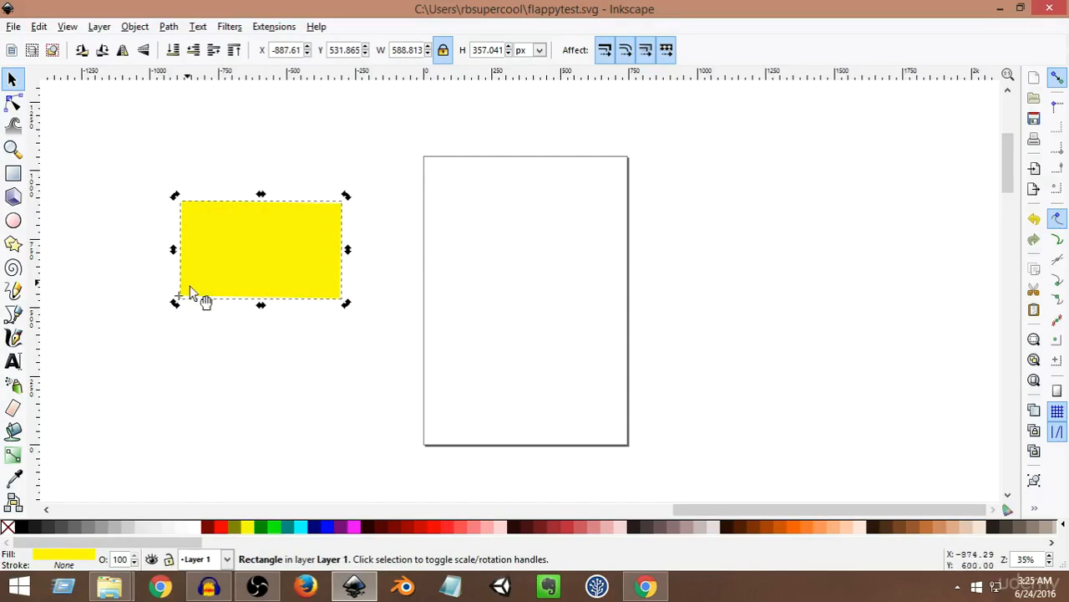
- Return the rotation centre to the rectangle's middle and rotate it around that point, undoing any rotation about the opposite corner
{"action": "left_click_drag", "start_coordinate": [178, 296], "coordinate": [264, 253]}
{"action": "mouse_move", "coordinate": [348, 197]}
{"action": "left_mouse_down"}
{"action": "mouse_move", "coordinate": [368, 211]}
{"action": "mouse_move", "coordinate": [362, 189]}
{"action": "mouse_move", "coordinate": [354, 291]}
{"action": "mouse_move", "coordinate": [363, 201]}
{"action": "mouse_move", "coordinate": [361, 212]}
{"action": "left_mouse_up"}
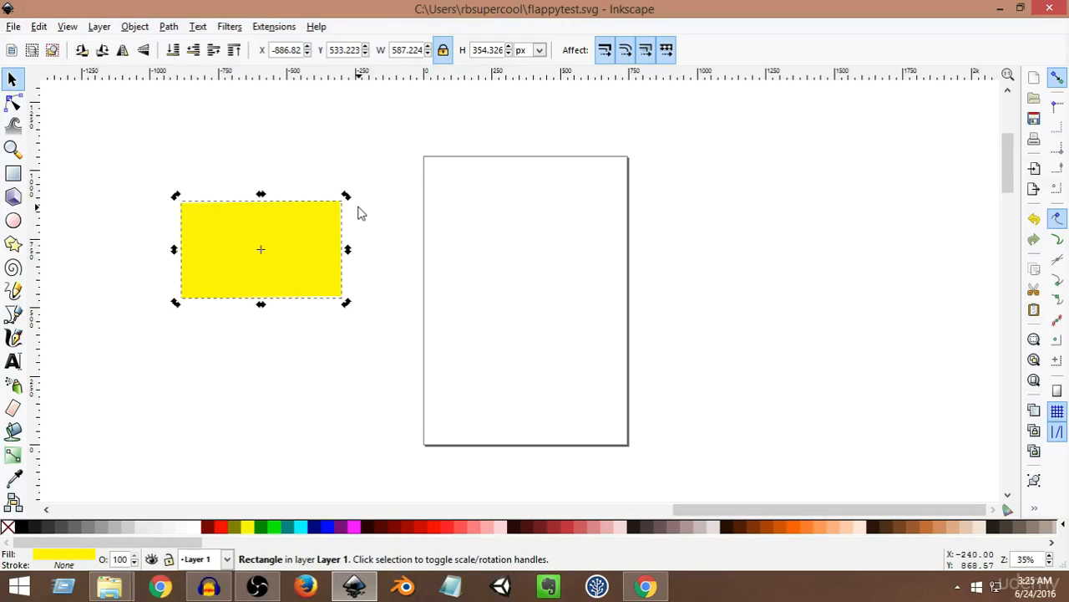
{"action": "left_click_drag", "start_coordinate": [349, 200], "coordinate": [365, 179]}
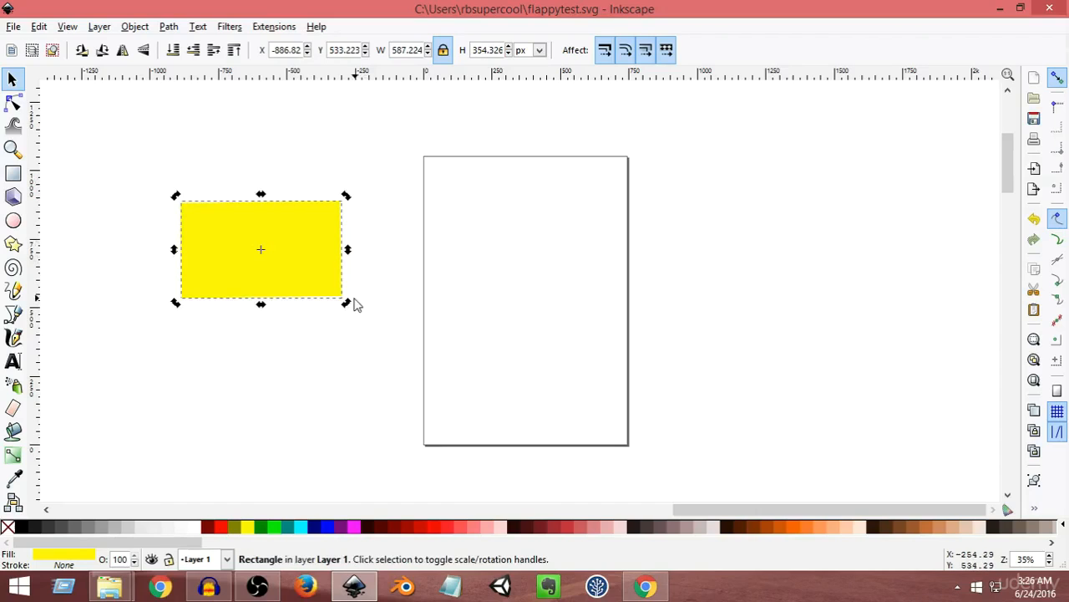
{"action": "left_click_drag", "start_coordinate": [348, 304], "coordinate": [335, 321]}
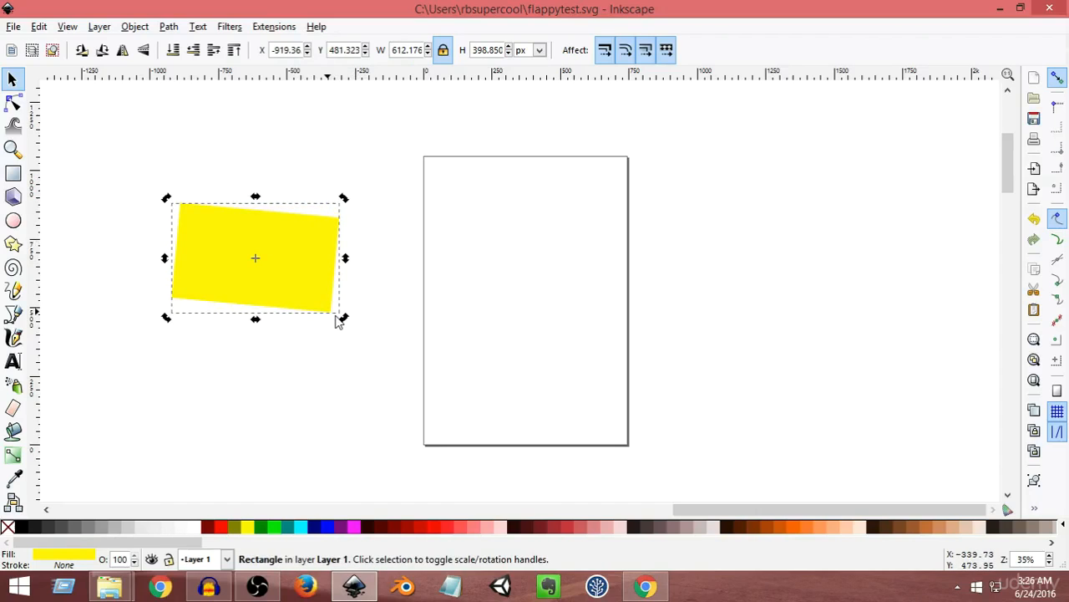
{"action": "key", "text": "ctrl+z"}
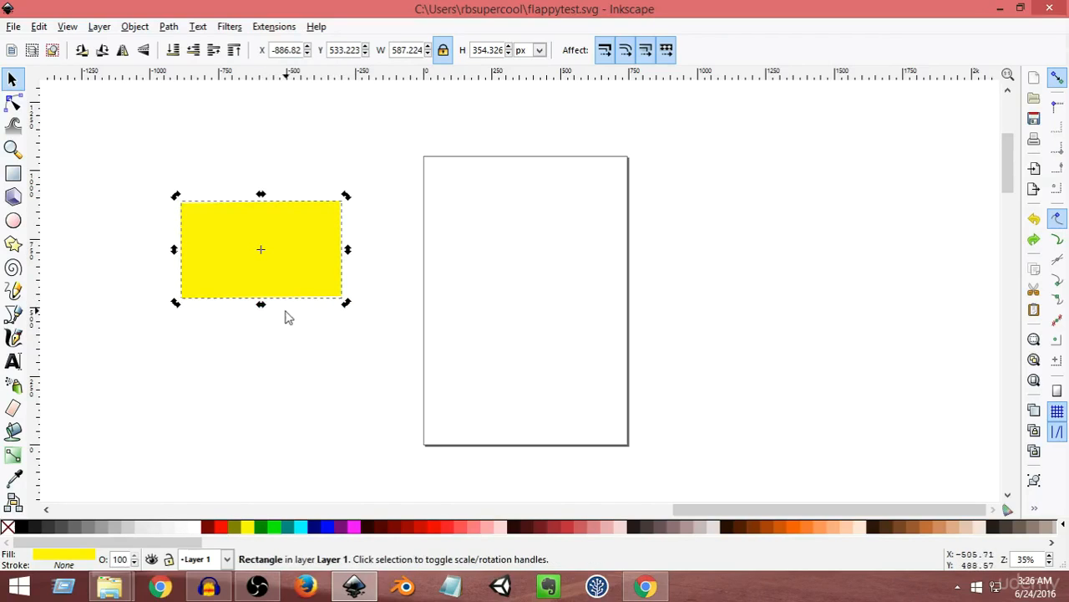
- Skew the rectangle slightly along its lower edge and scale it down proportionally to about 518 by 305 px
{"action": "mouse_move", "coordinate": [263, 306]}
{"action": "left_mouse_down"}
{"action": "mouse_move", "coordinate": [320, 310]}
{"action": "mouse_move", "coordinate": [248, 313]}
{"action": "mouse_move", "coordinate": [354, 310]}
{"action": "mouse_move", "coordinate": [263, 305]}
{"action": "left_mouse_up"}
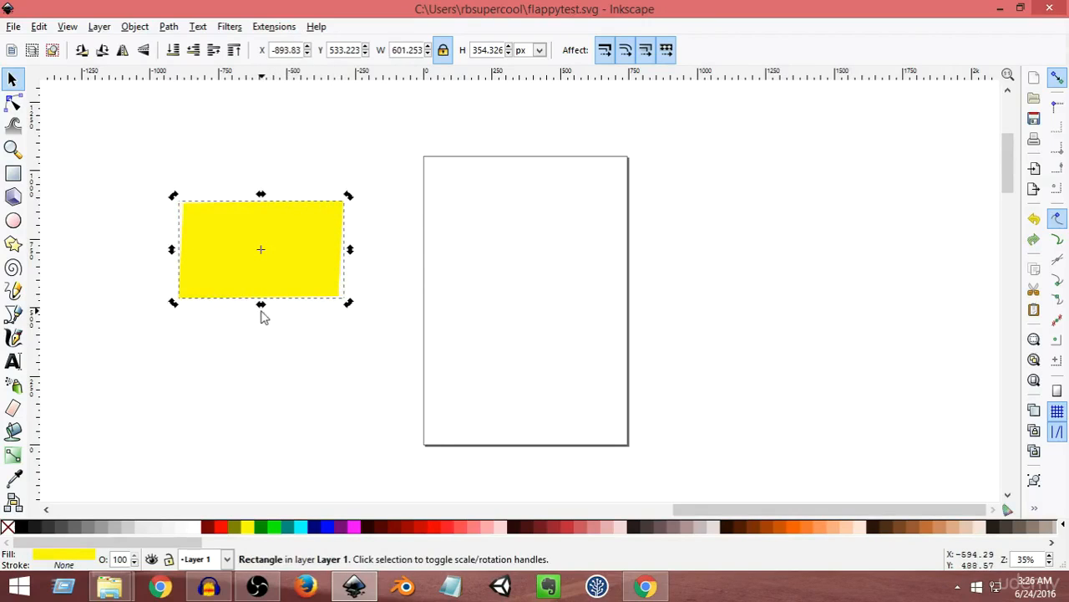
{"action": "mouse_move", "coordinate": [261, 309]}
{"action": "left_mouse_down"}
{"action": "mouse_move", "coordinate": [296, 310]}
{"action": "mouse_move", "coordinate": [217, 306]}
{"action": "mouse_move", "coordinate": [262, 305]}
{"action": "left_mouse_up"}
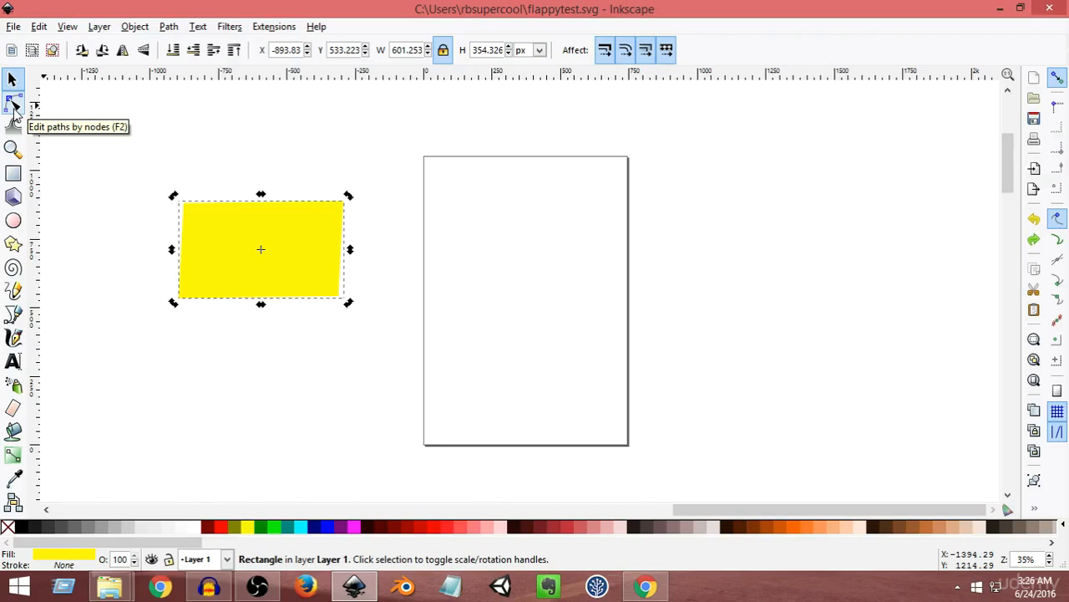
{"action": "left_click", "coordinate": [272, 386]}
{"action": "left_click", "coordinate": [275, 289]}
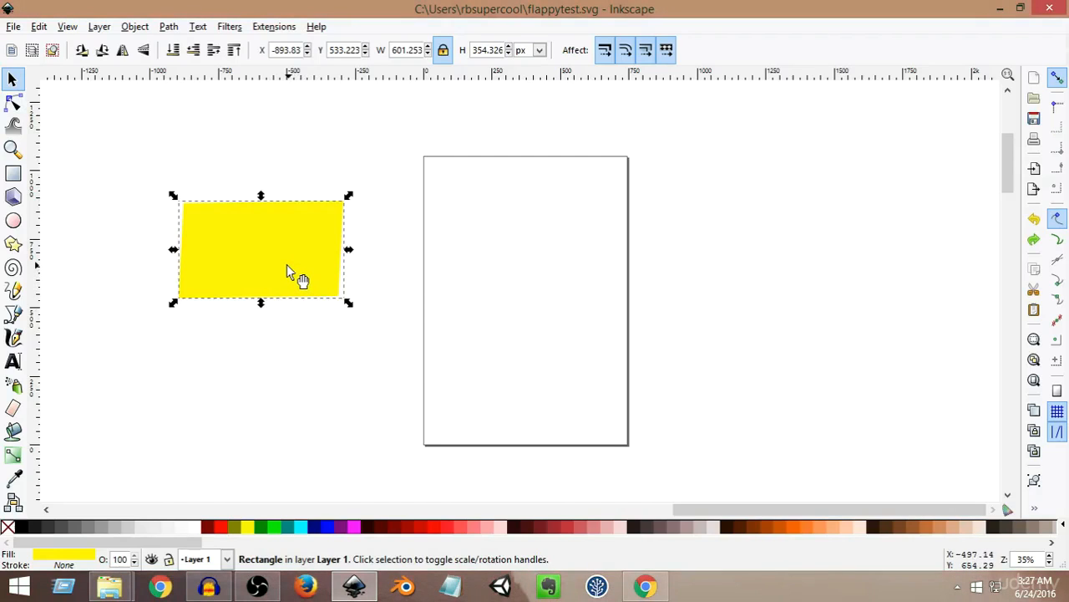
{"action": "left_click_drag", "start_coordinate": [349, 307], "coordinate": [327, 301]}
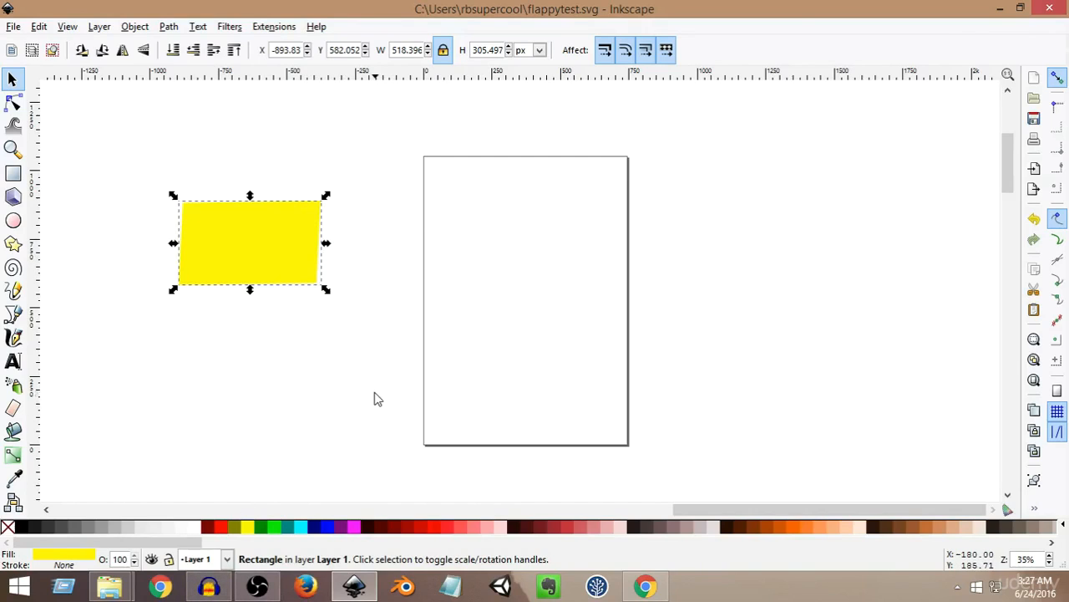
- Convert the skewed rectangle to a path and display its corner nodes for editing in a close view
{"action": "left_click", "coordinate": [171, 27]}
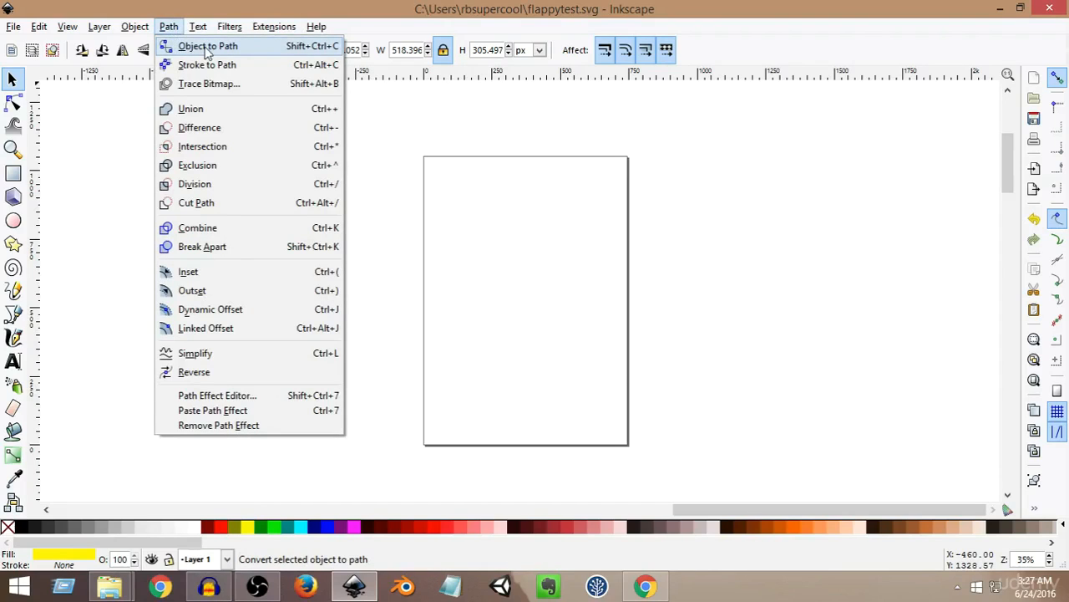
{"action": "left_click", "coordinate": [204, 48]}
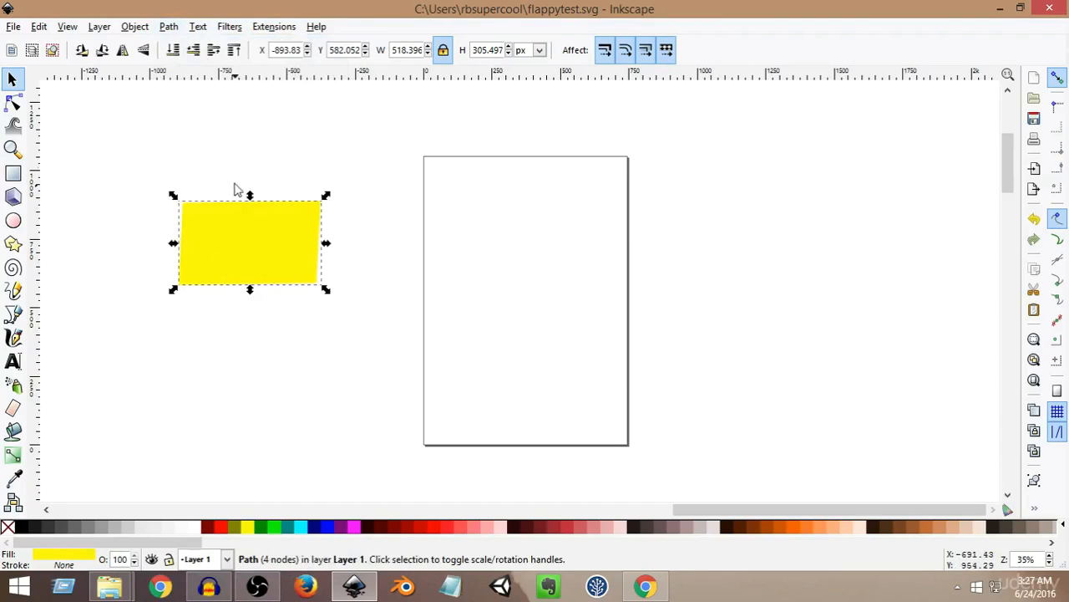
{"action": "left_click", "coordinate": [14, 103]}
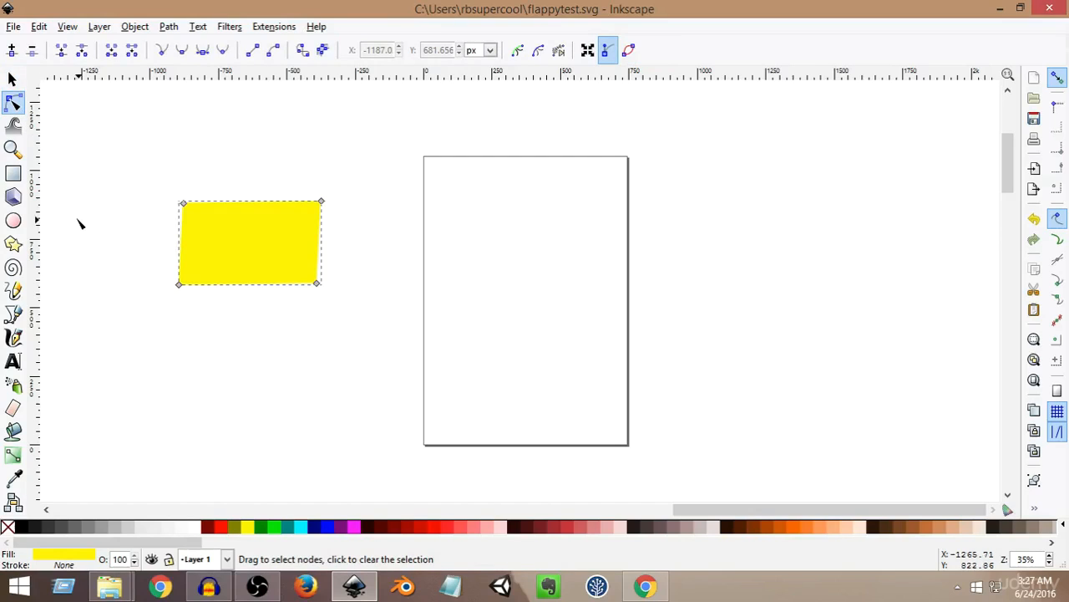
{"action": "scroll", "coordinate": [77, 207], "scroll_direction": "up", "scroll_amount": 3}
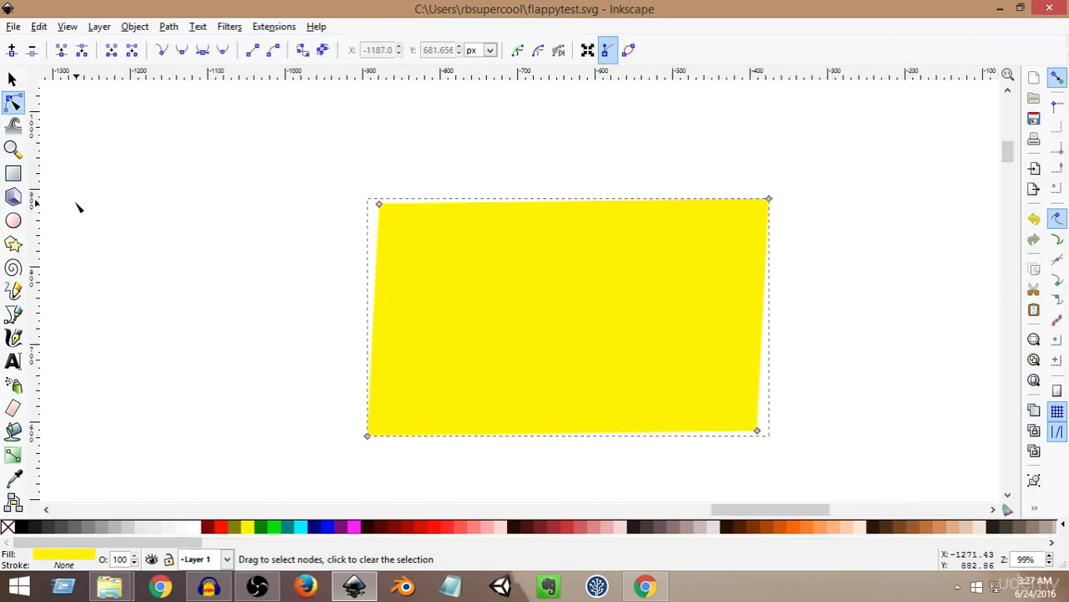
- Try moving the path's lower-left corner node inward toward the middle of the shape, and undo the move
{"action": "scroll", "coordinate": [77, 207], "scroll_direction": "down", "scroll_amount": 1}
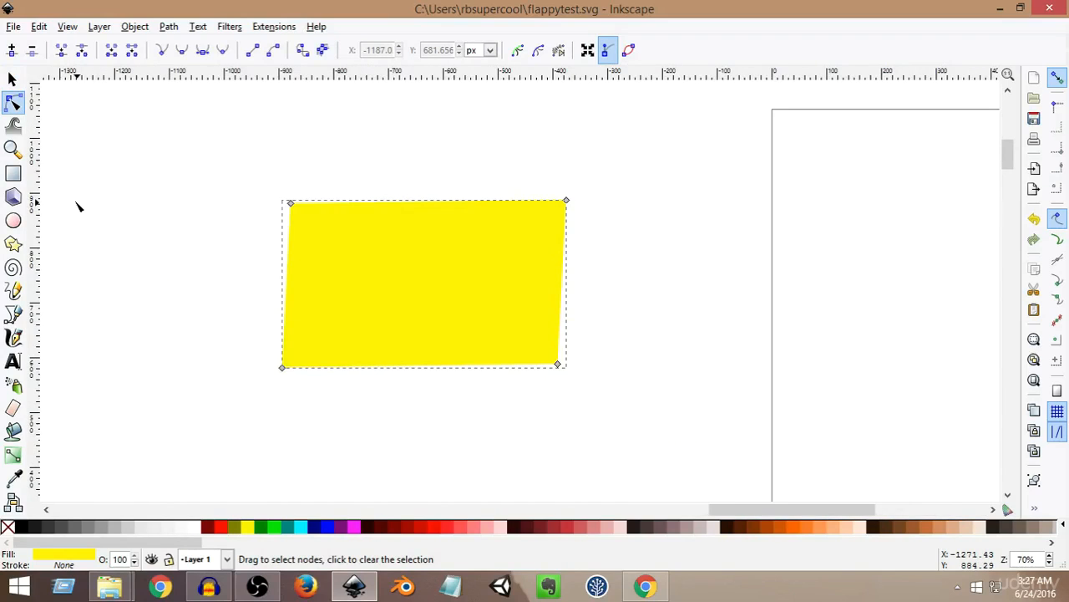
{"action": "left_click", "coordinate": [291, 205]}
{"action": "left_click", "coordinate": [283, 368]}
{"action": "left_click", "coordinate": [559, 366]}
{"action": "left_click_drag", "start_coordinate": [282, 369], "coordinate": [353, 314]}
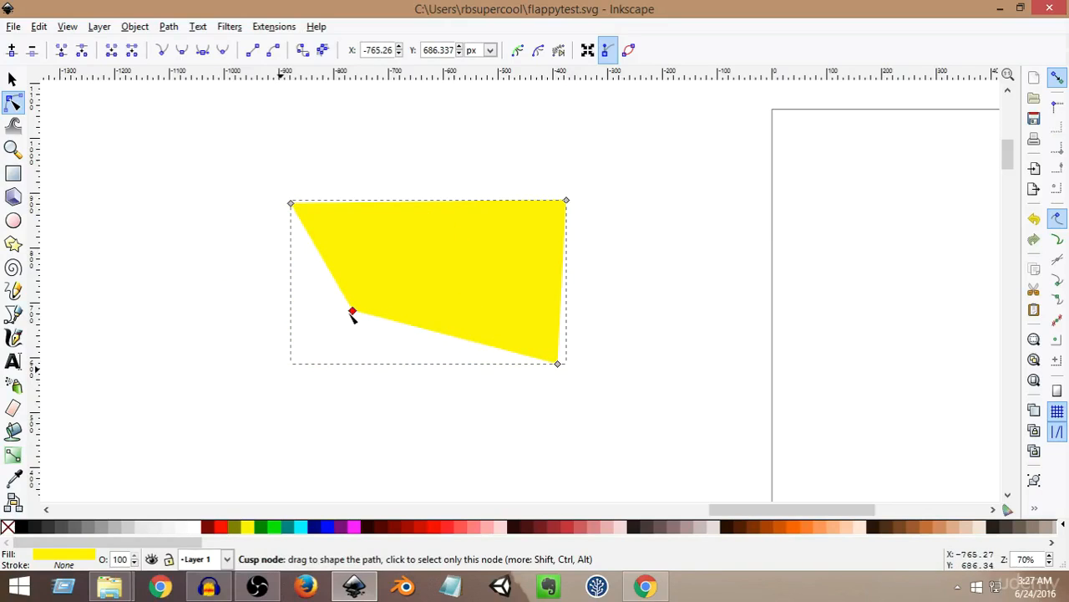
{"action": "key", "text": "ctrl+z"}
- Square up the shape's upper-left and lower-right corner nodes, and bend its upper and lower straight edges downward into curves
{"action": "left_click_drag", "start_coordinate": [290, 204], "coordinate": [284, 206]}
{"action": "left_click_drag", "start_coordinate": [558, 364], "coordinate": [565, 366]}
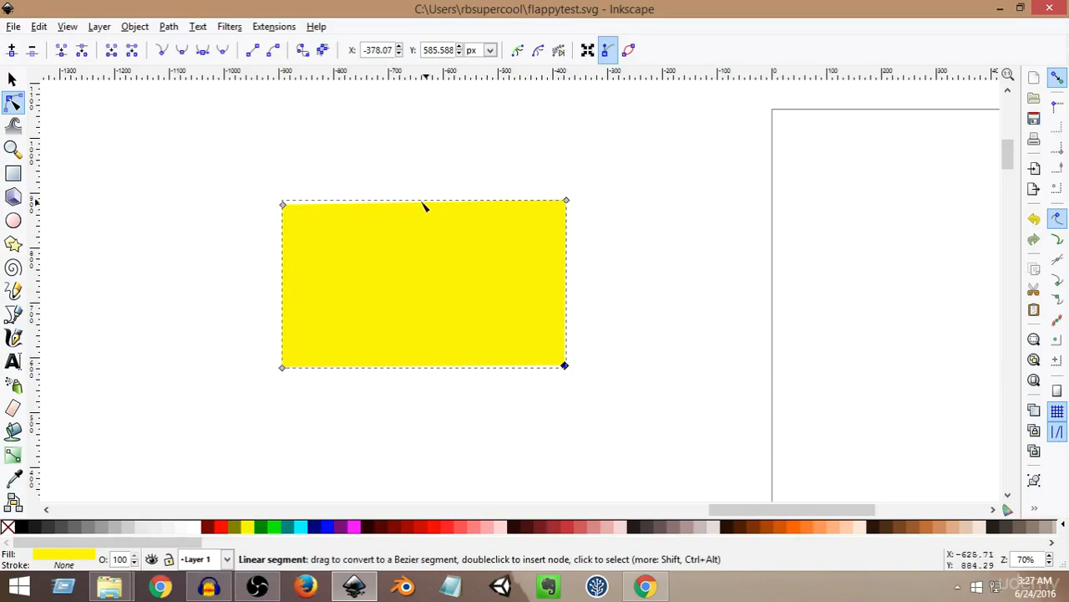
{"action": "left_click_drag", "start_coordinate": [427, 217], "coordinate": [437, 263]}
{"action": "left_click_drag", "start_coordinate": [429, 381], "coordinate": [440, 428]}
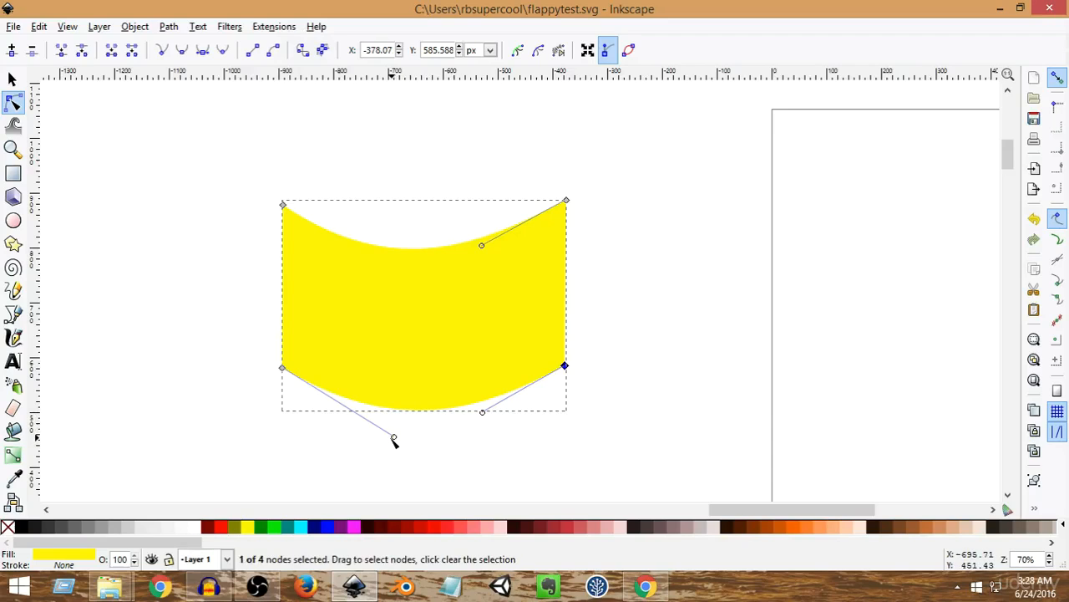
- Shorten both curve handles of the lower edge and the upper-left node's handle to flatten the curves
{"action": "left_click_drag", "start_coordinate": [394, 439], "coordinate": [332, 409]}
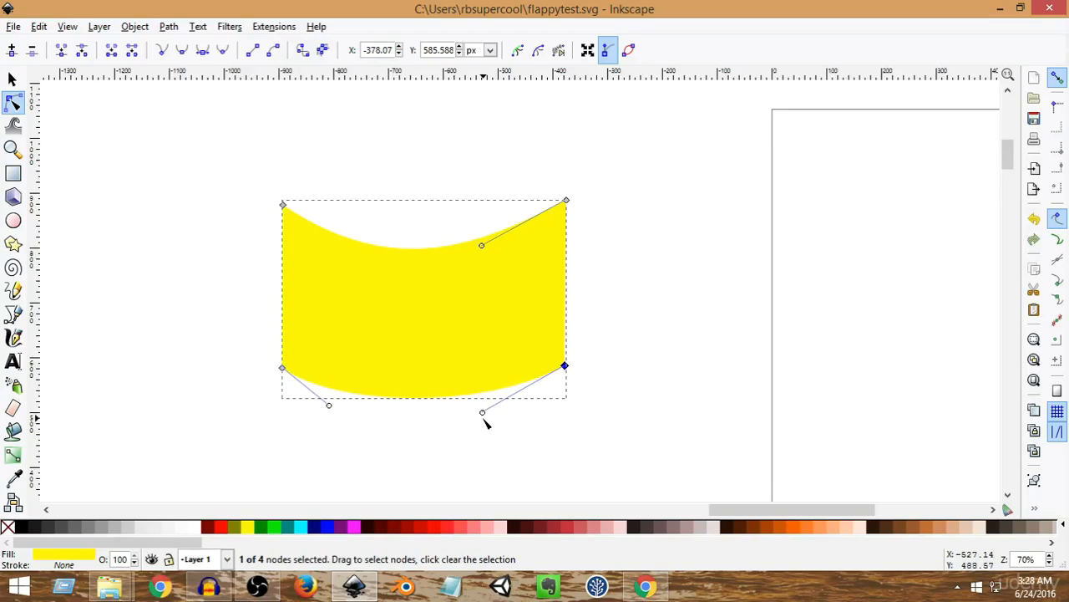
{"action": "left_click_drag", "start_coordinate": [482, 412], "coordinate": [503, 407]}
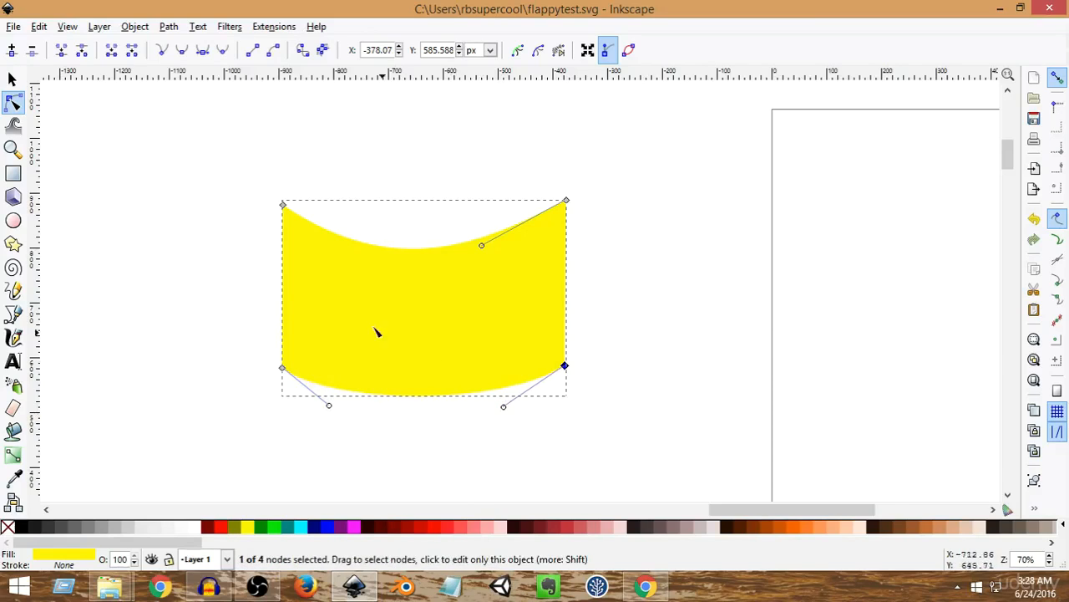
{"action": "left_click", "coordinate": [282, 205]}
{"action": "left_click_drag", "start_coordinate": [396, 284], "coordinate": [344, 256]}
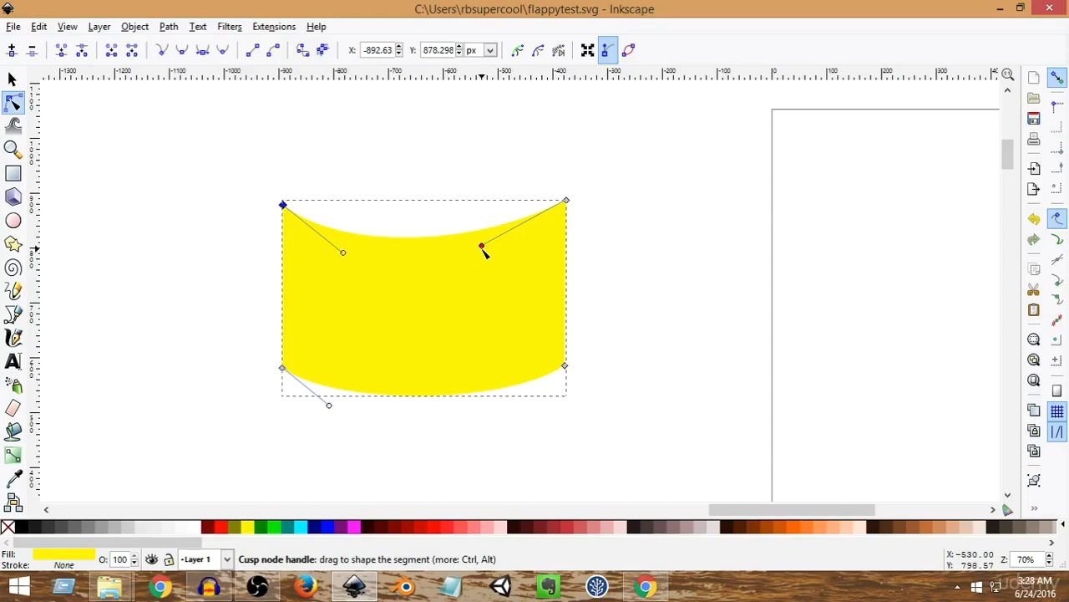
{"action": "left_click", "coordinate": [566, 202]}
{"action": "left_click", "coordinate": [600, 220]}
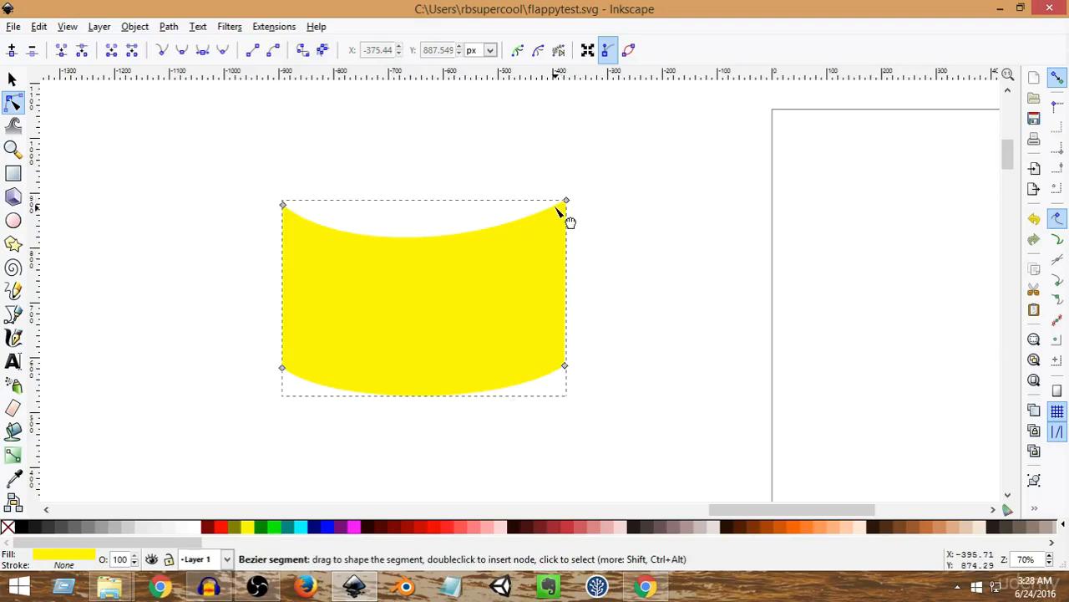
- Shorten and steepen the upper-right node's curve handle so the upper edge bends evenly
{"action": "scroll", "coordinate": [582, 206], "scroll_direction": "up", "scroll_amount": 4}
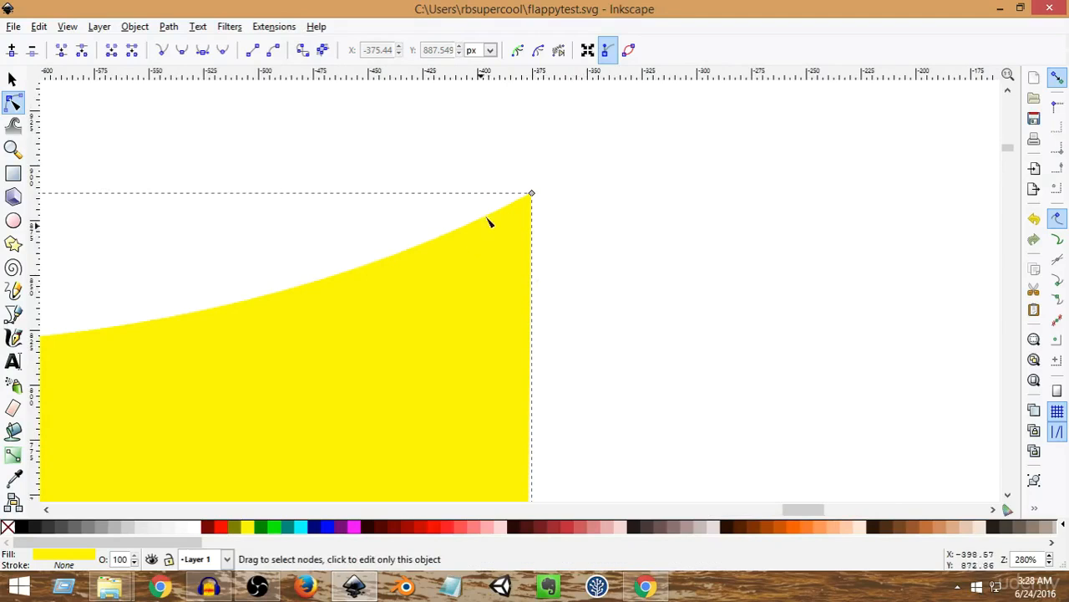
{"action": "scroll", "coordinate": [496, 230], "scroll_direction": "down", "scroll_amount": 3}
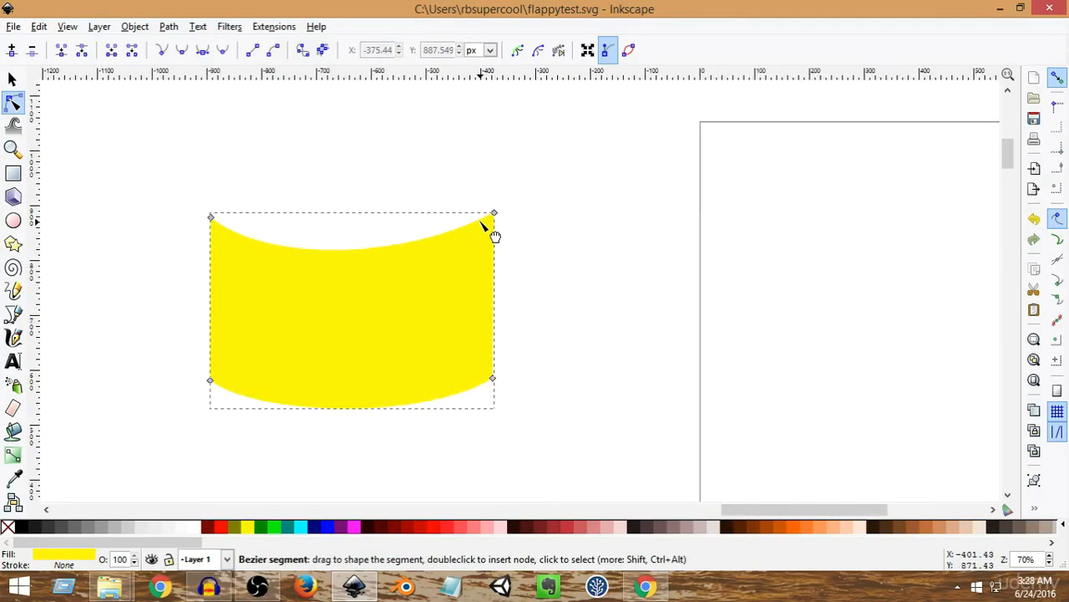
{"action": "scroll", "coordinate": [482, 225], "scroll_direction": "up", "scroll_amount": 3}
{"action": "scroll", "coordinate": [482, 226], "scroll_direction": "down", "scroll_amount": 2}
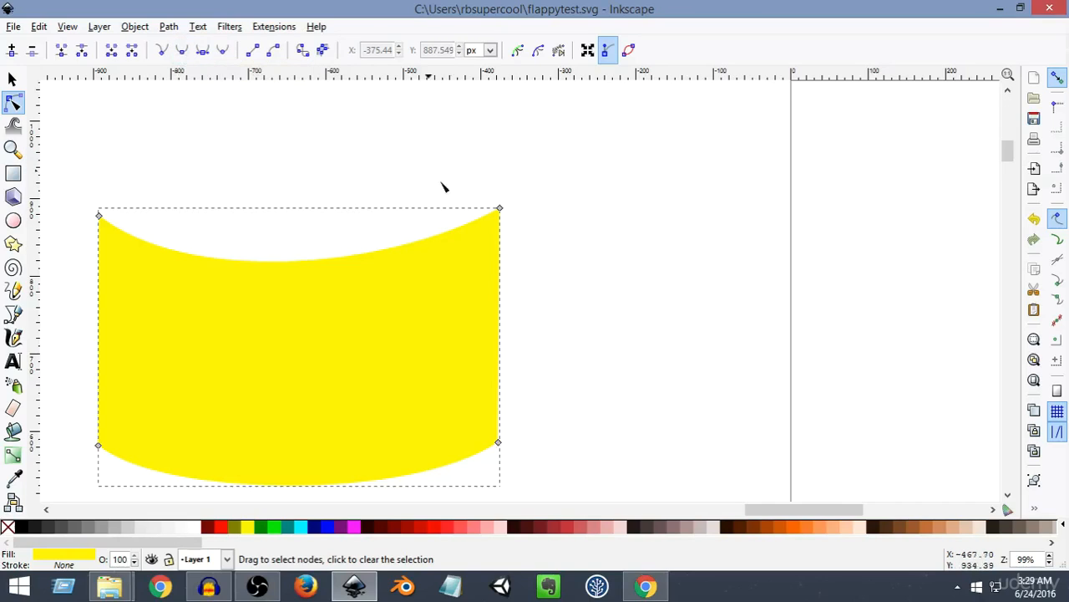
{"action": "left_click", "coordinate": [500, 209]}
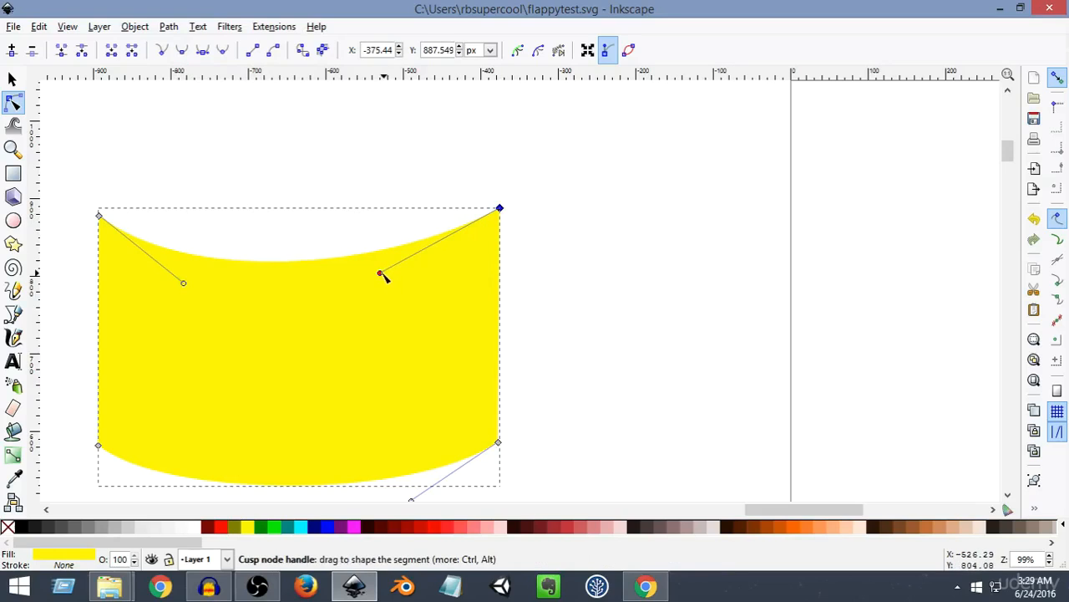
{"action": "left_click_drag", "start_coordinate": [392, 274], "coordinate": [433, 271]}
{"action": "left_click", "coordinate": [585, 254]}
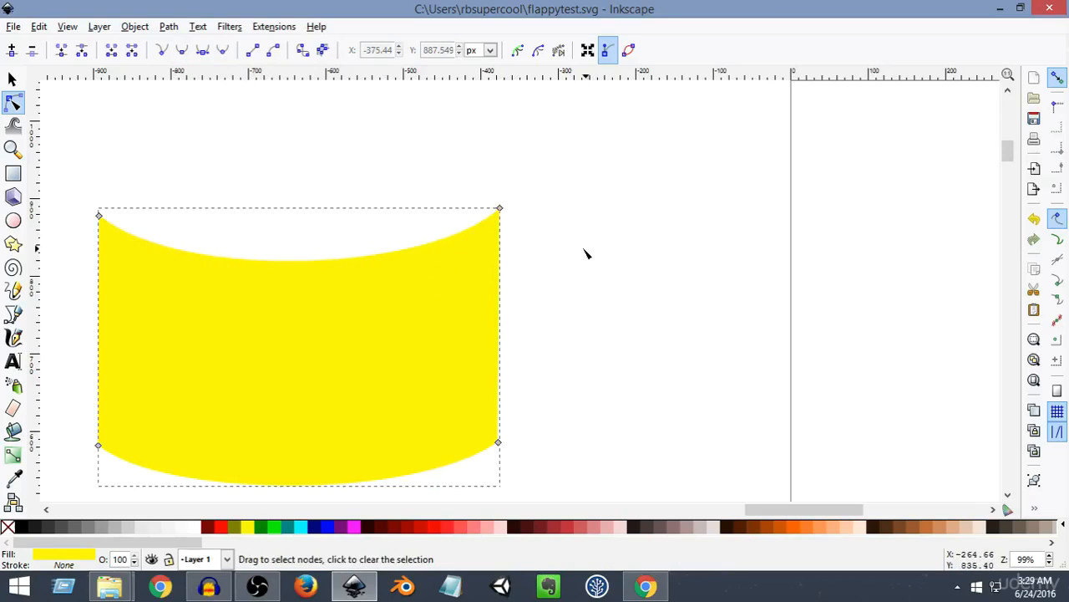
- Make the upper-right node a cusp and lower it slightly, and shorten the upper-left node's curve handle
{"action": "left_click", "coordinate": [500, 208]}
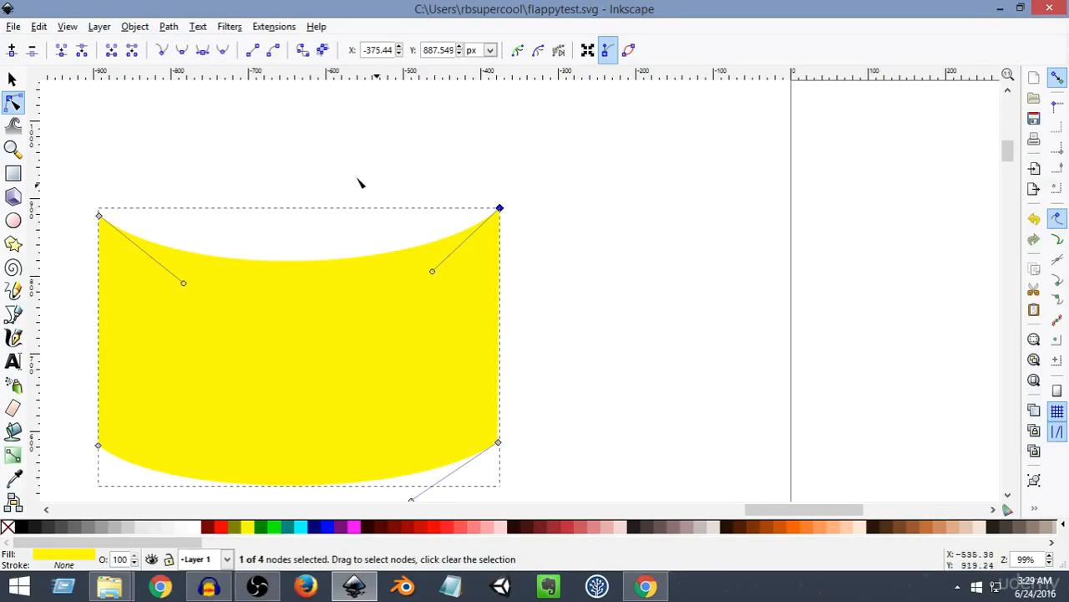
{"action": "left_click", "coordinate": [162, 52]}
{"action": "left_click_drag", "start_coordinate": [500, 210], "coordinate": [497, 216]}
{"action": "mouse_move", "coordinate": [186, 286]}
{"action": "left_mouse_down"}
{"action": "mouse_move", "coordinate": [175, 289]}
{"action": "mouse_move", "coordinate": [173, 277]}
{"action": "left_mouse_up"}
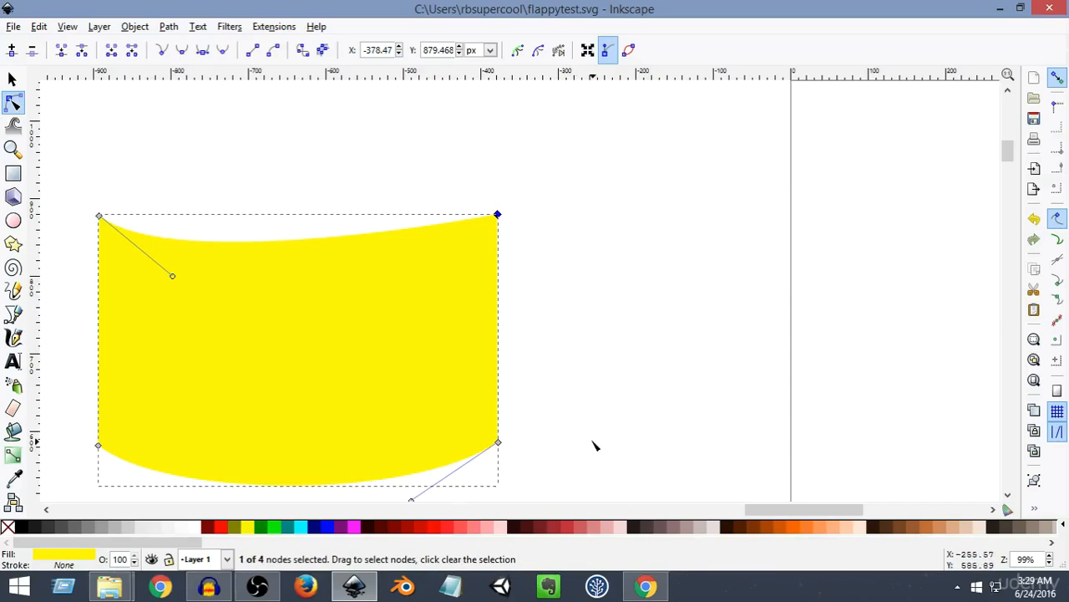
- Make the upper-right node smooth and swing its handle below the upper edge, and undo both changes
{"action": "left_click", "coordinate": [183, 53]}
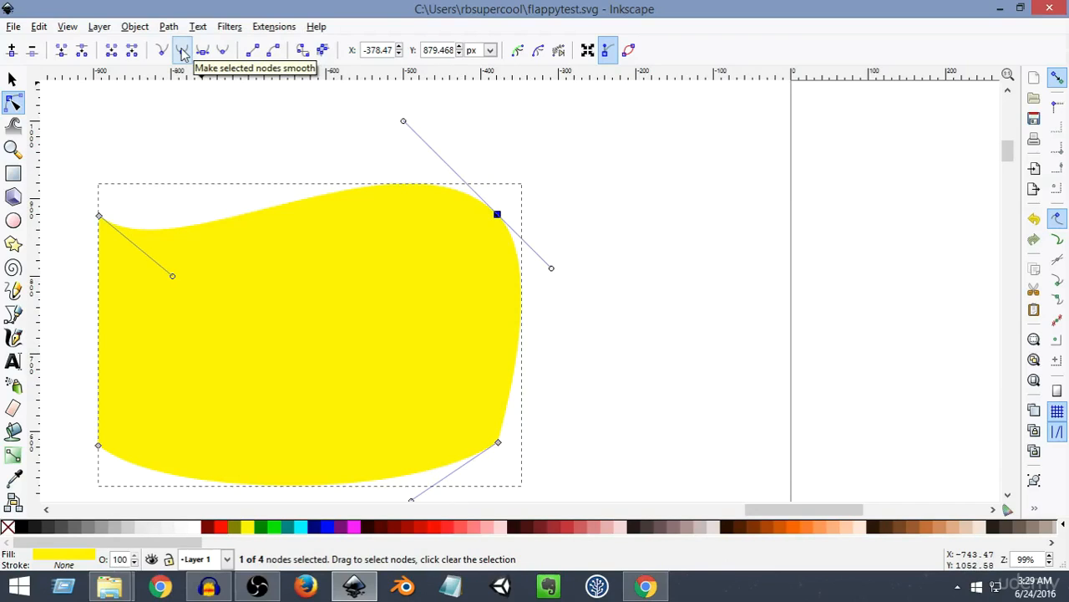
{"action": "left_click_drag", "start_coordinate": [403, 121], "coordinate": [400, 253]}
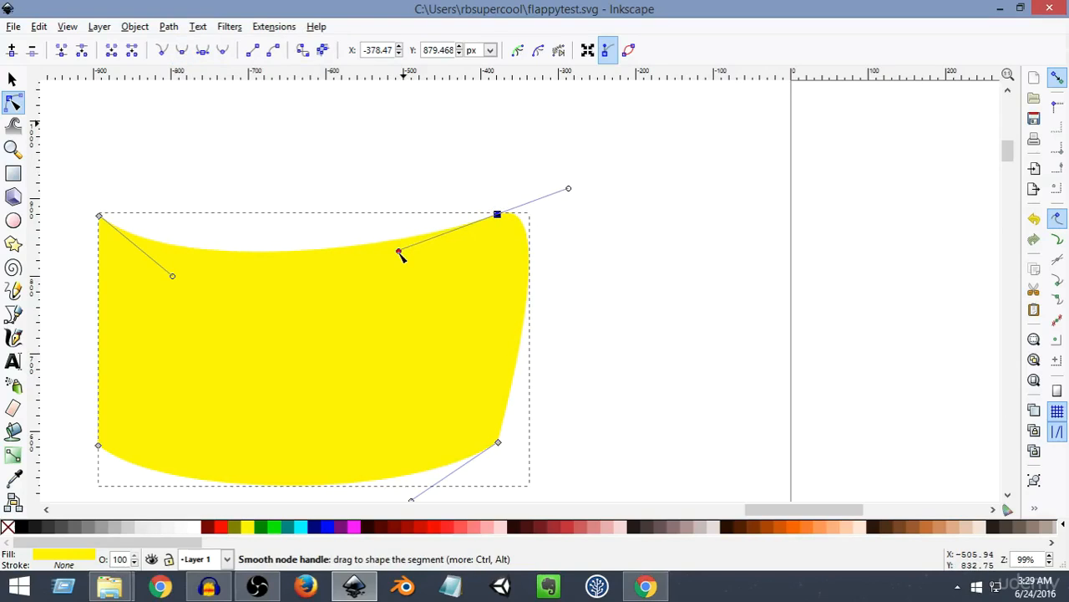
{"action": "key", "text": "ctrl+z"}
{"action": "key", "text": "ctrl+z"}
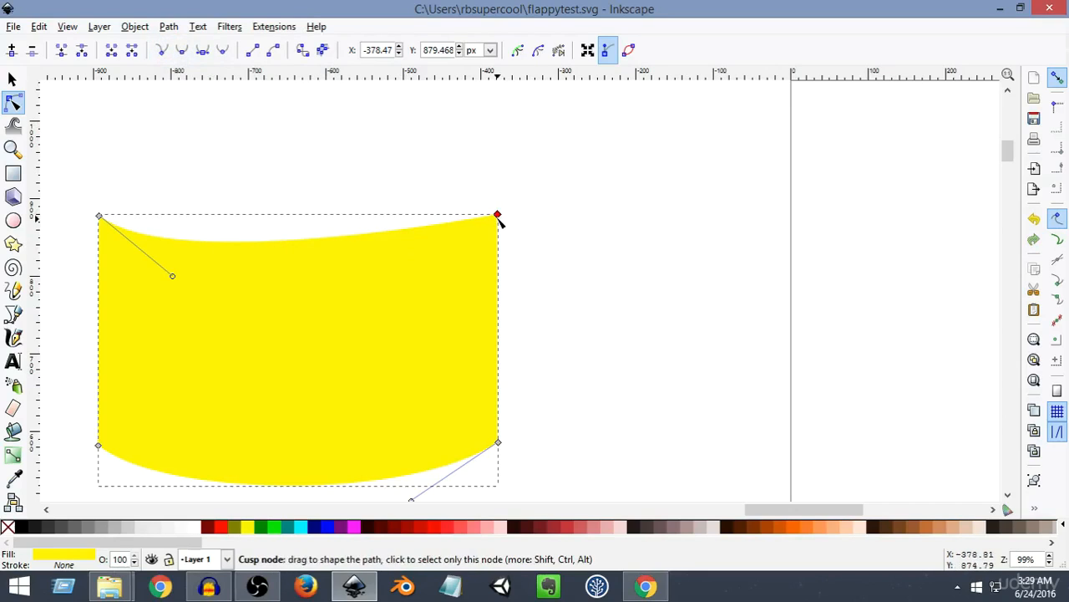
- Delete the curved yellow shape from the canvas
{"action": "left_click", "coordinate": [532, 231]}
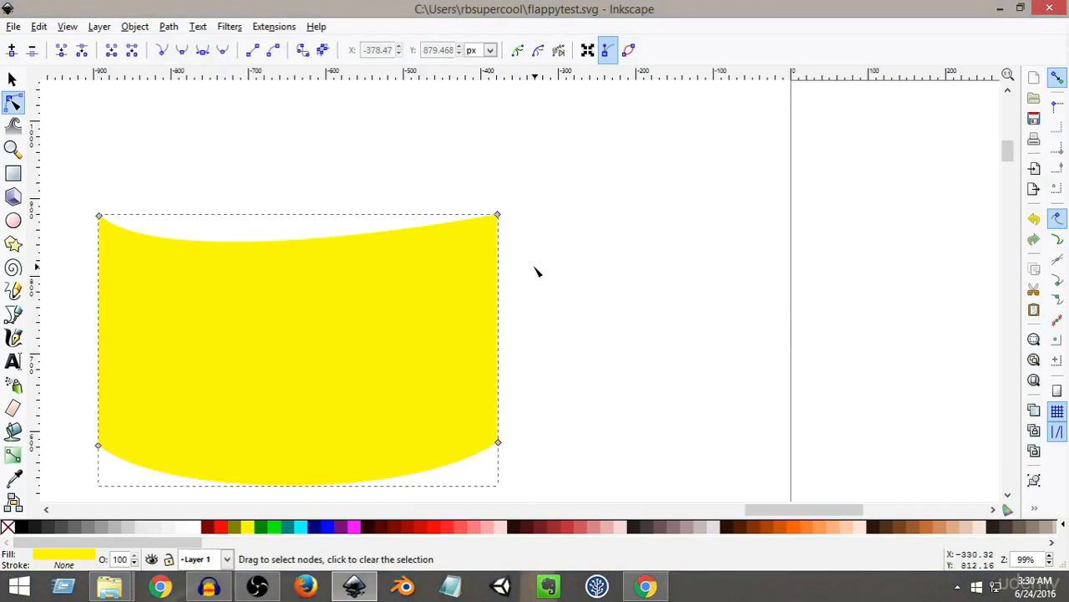
{"action": "scroll", "coordinate": [413, 267], "scroll_direction": "down", "scroll_amount": 3}
{"action": "scroll", "coordinate": [413, 266], "scroll_direction": "up", "scroll_amount": 1}
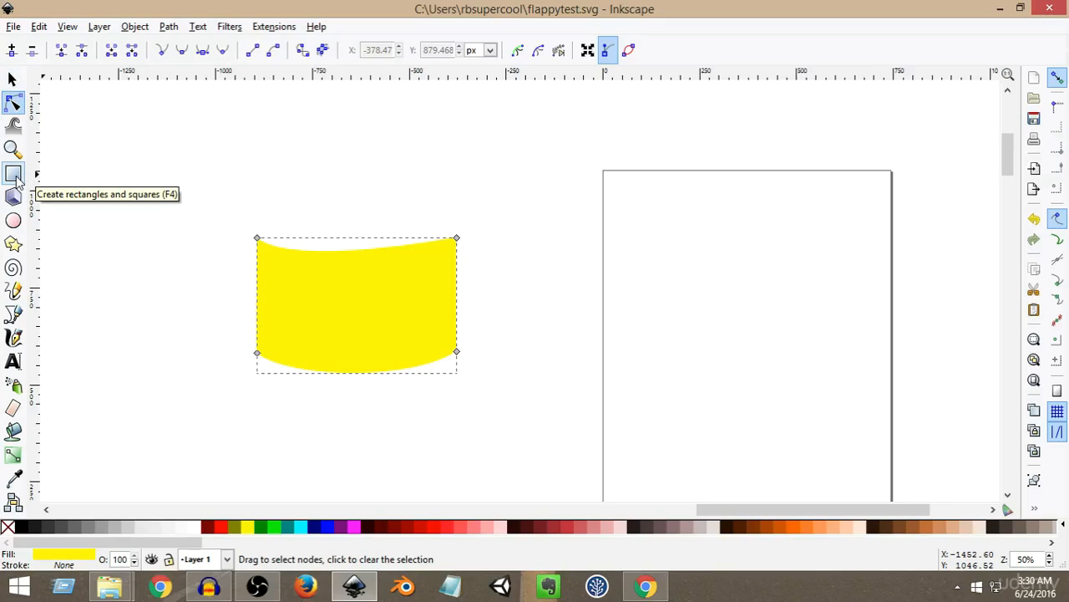
{"action": "left_click", "coordinate": [11, 79]}
{"action": "key", "text": "Delete"}
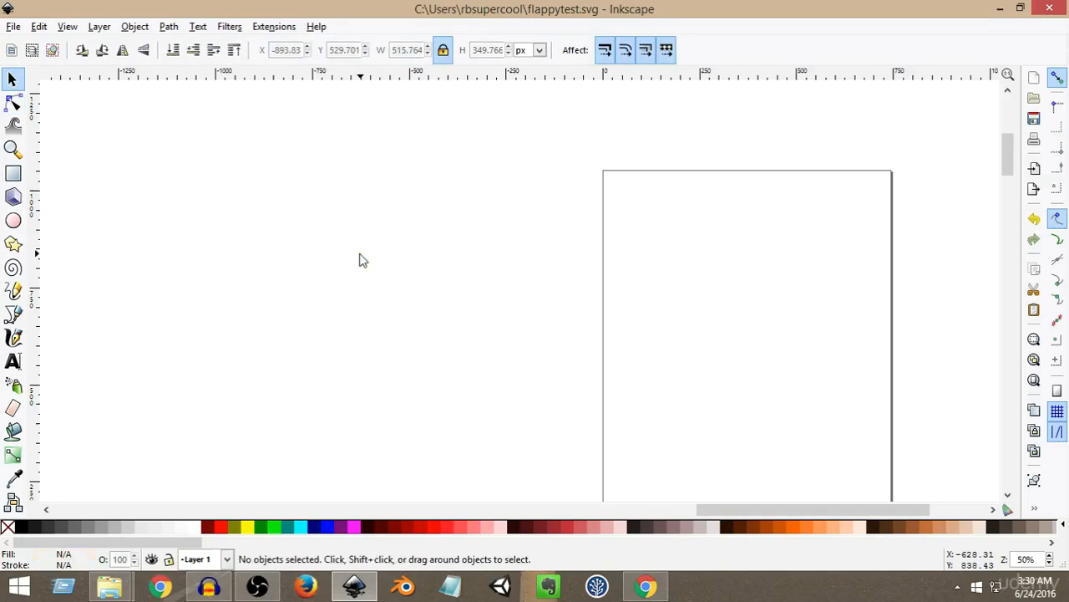
- Draw a near-square yellow rectangle beside the page and resize it to about 325 by 337 px with its corner handle
{"action": "left_click", "coordinate": [13, 173]}
{"action": "mouse_move", "coordinate": [324, 213]}
{"action": "left_mouse_down"}
{"action": "mouse_move", "coordinate": [423, 341]}
{"action": "mouse_move", "coordinate": [449, 343]}
{"action": "left_mouse_up"}
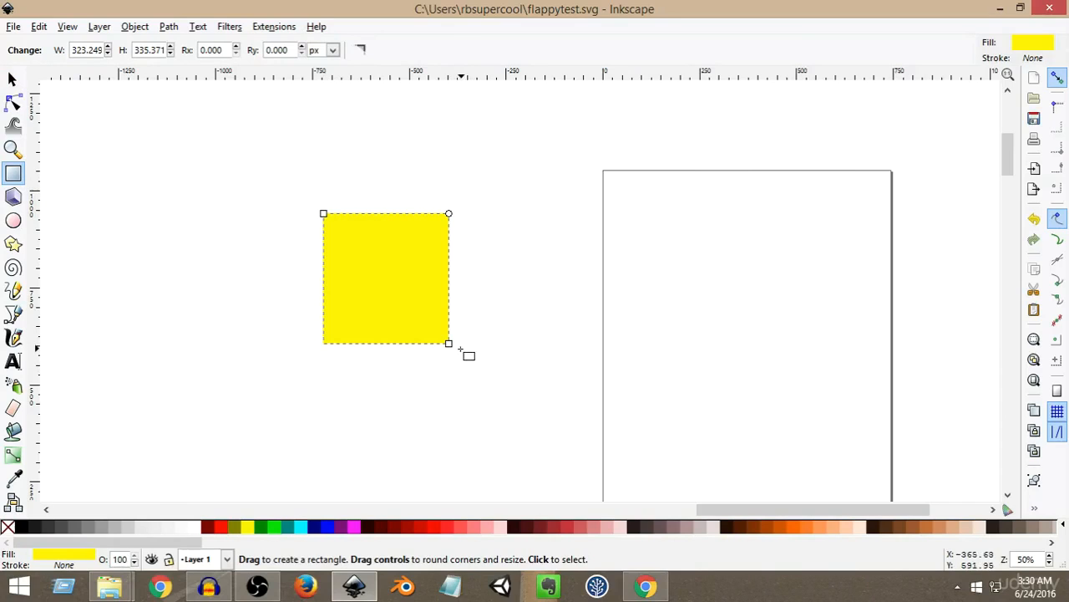
{"action": "scroll", "coordinate": [449, 345], "scroll_direction": "up", "scroll_amount": 1}
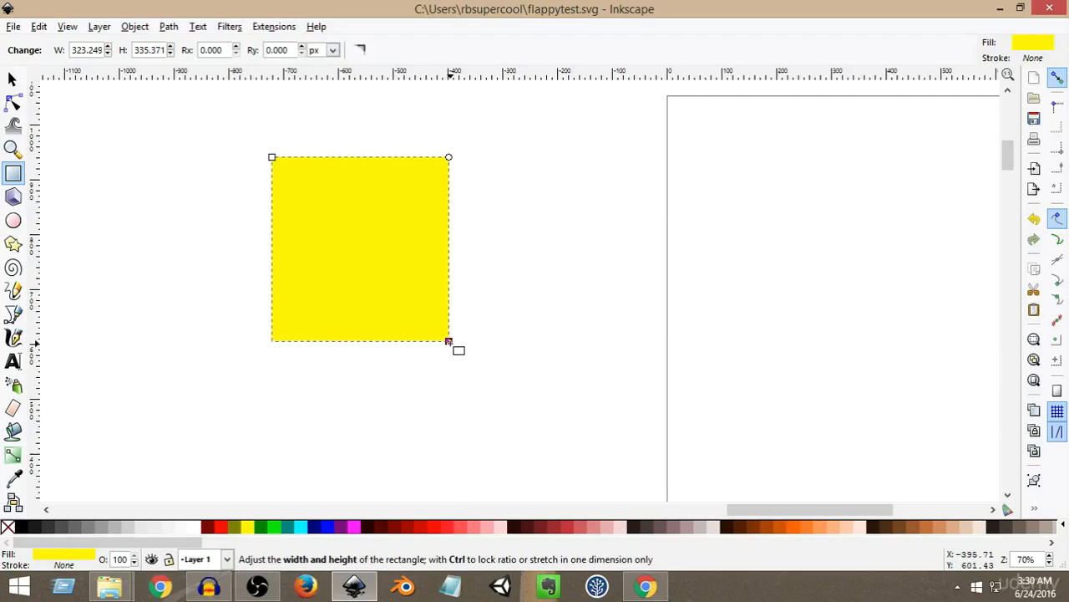
{"action": "mouse_move", "coordinate": [448, 341]}
{"action": "left_mouse_down"}
{"action": "mouse_move", "coordinate": [411, 299]}
{"action": "mouse_move", "coordinate": [464, 357]}
{"action": "mouse_move", "coordinate": [410, 310]}
{"action": "mouse_move", "coordinate": [458, 351]}
{"action": "mouse_move", "coordinate": [413, 308]}
{"action": "mouse_move", "coordinate": [450, 343]}
{"action": "left_mouse_up"}
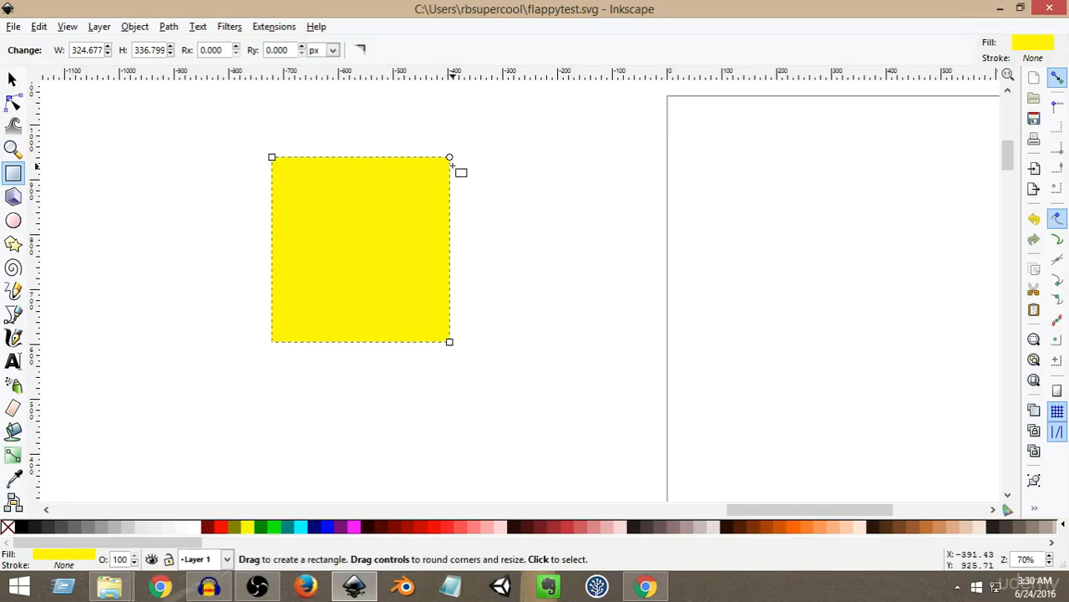
- Round the rectangle's corners to a vertical radius of about 53 px and deselect it
{"action": "mouse_move", "coordinate": [450, 158]}
{"action": "left_mouse_down"}
{"action": "mouse_move", "coordinate": [413, 290]}
{"action": "mouse_move", "coordinate": [448, 204]}
{"action": "mouse_move", "coordinate": [451, 159]}
{"action": "mouse_move", "coordinate": [450, 220]}
{"action": "mouse_move", "coordinate": [449, 172]}
{"action": "left_mouse_up"}
{"action": "scroll", "coordinate": [382, 192], "scroll_direction": "up", "scroll_amount": 2}
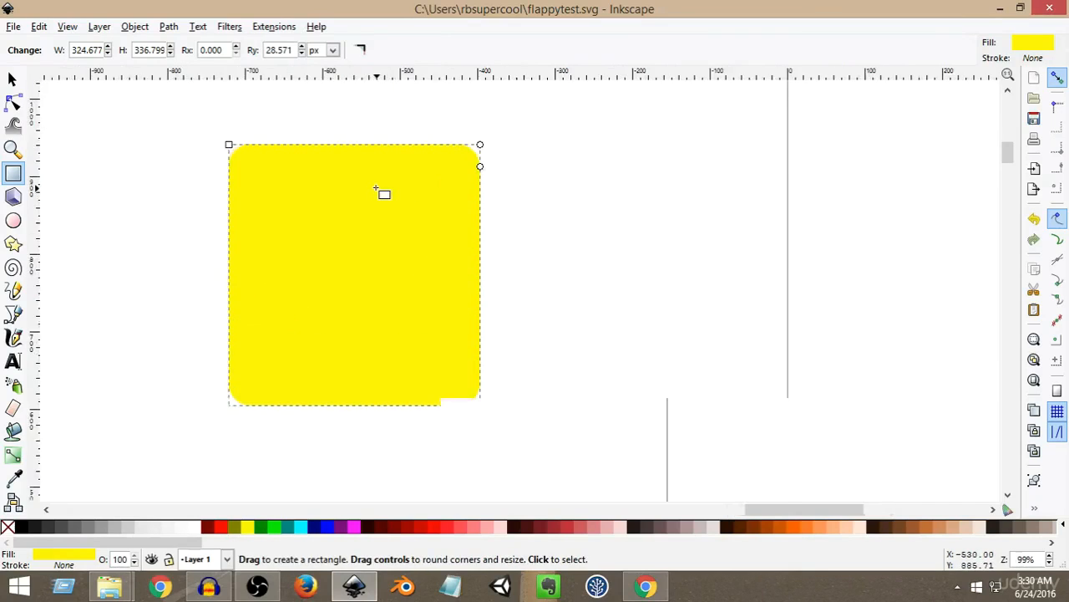
{"action": "scroll", "coordinate": [463, 191], "scroll_direction": "down", "scroll_amount": 1}
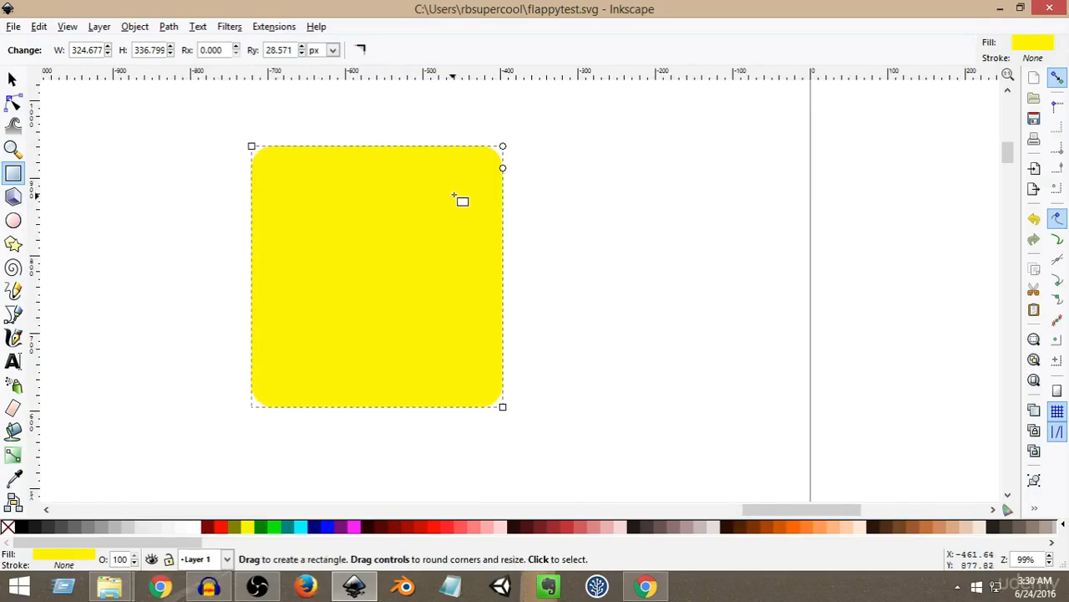
{"action": "mouse_move", "coordinate": [503, 193]}
{"action": "left_mouse_down"}
{"action": "mouse_move", "coordinate": [502, 220]}
{"action": "mouse_move", "coordinate": [503, 166]}
{"action": "mouse_move", "coordinate": [502, 270]}
{"action": "mouse_move", "coordinate": [502, 148]}
{"action": "mouse_move", "coordinate": [503, 211]}
{"action": "mouse_move", "coordinate": [502, 187]}
{"action": "left_mouse_up"}
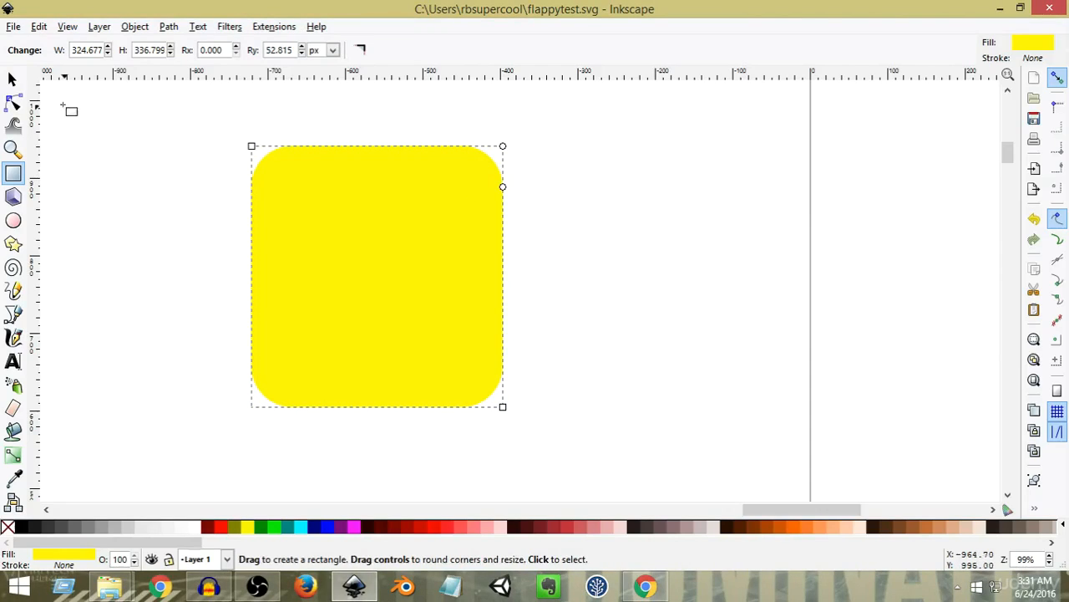
{"action": "left_click", "coordinate": [11, 78]}
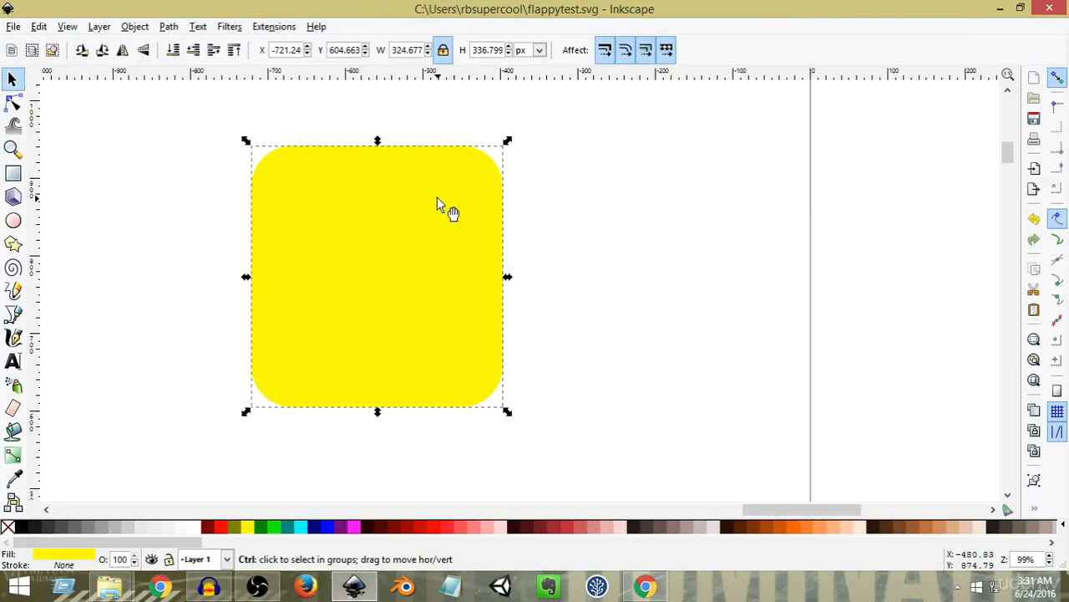
{"action": "left_click", "coordinate": [536, 206]}
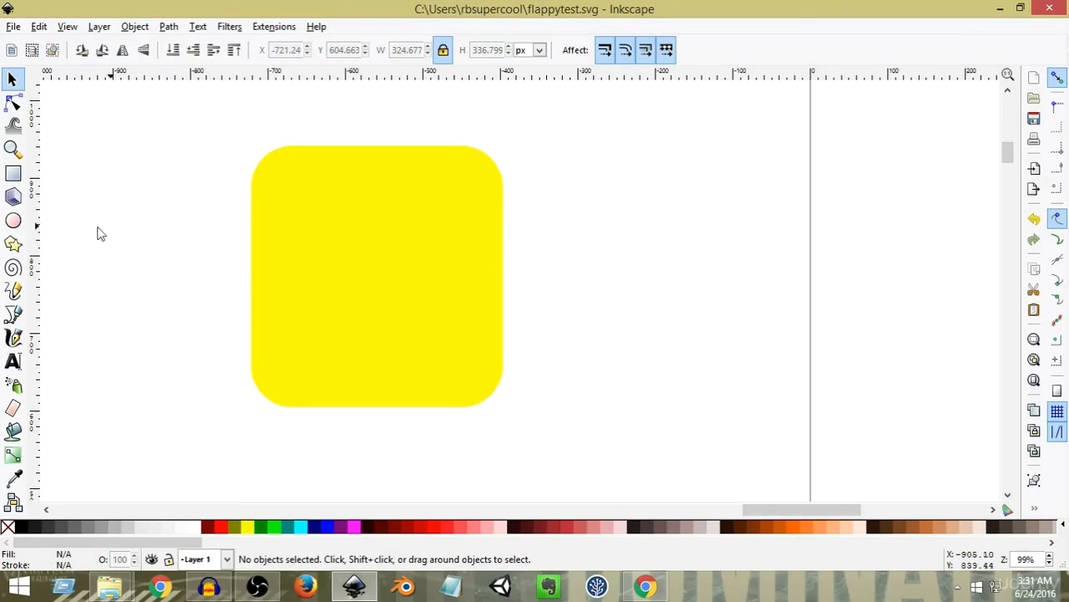
- Draw a perfect circle around its centre point, just to the right of the rounded rectangle's upper-right corner
{"action": "left_click", "coordinate": [13, 221]}
{"action": "mouse_move", "coordinate": [574, 179]}
{"action": "left_mouse_down"}
{"action": "mouse_move", "coordinate": [631, 264]}
{"action": "mouse_move", "coordinate": [692, 301]}
{"action": "mouse_move", "coordinate": [649, 210]}
{"action": "mouse_move", "coordinate": [698, 337]}
{"action": "mouse_move", "coordinate": [625, 195]}
{"action": "mouse_move", "coordinate": [687, 325]}
{"action": "mouse_move", "coordinate": [654, 267]}
{"action": "mouse_move", "coordinate": [743, 327]}
{"action": "mouse_move", "coordinate": [668, 237]}
{"action": "mouse_move", "coordinate": [666, 268]}
{"action": "mouse_move", "coordinate": [700, 310]}
{"action": "mouse_move", "coordinate": [662, 267]}
{"action": "left_mouse_up"}
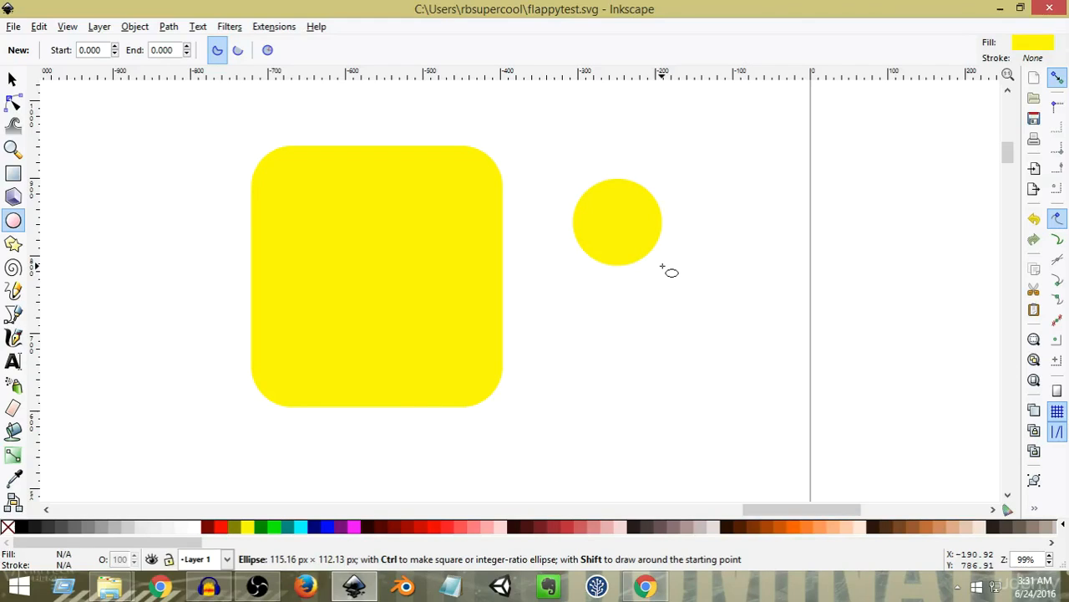
{"action": "left_click_drag", "start_coordinate": [663, 267], "coordinate": [618, 235]}
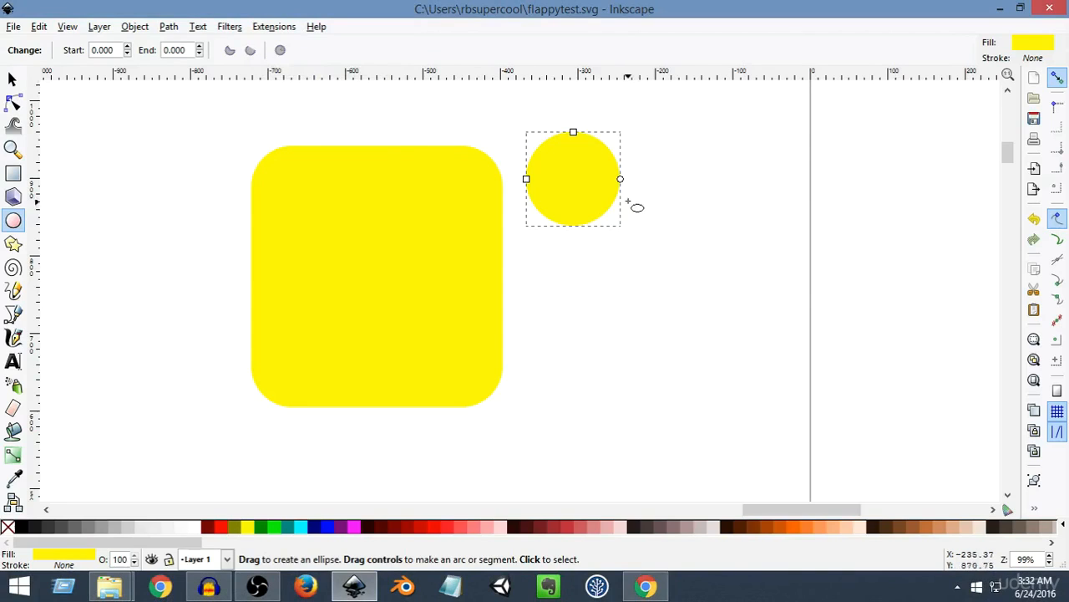
- Try turning the circle into an open arc ending at about 36 degrees, and undo it
{"action": "left_click_drag", "start_coordinate": [620, 179], "coordinate": [612, 205]}
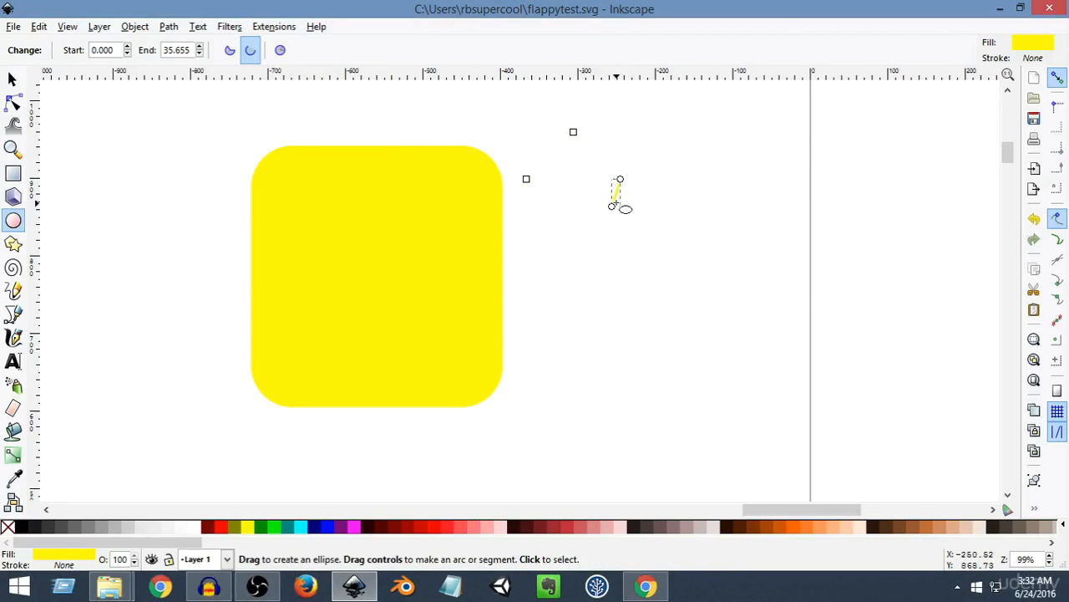
{"action": "key", "text": "ctrl+z"}
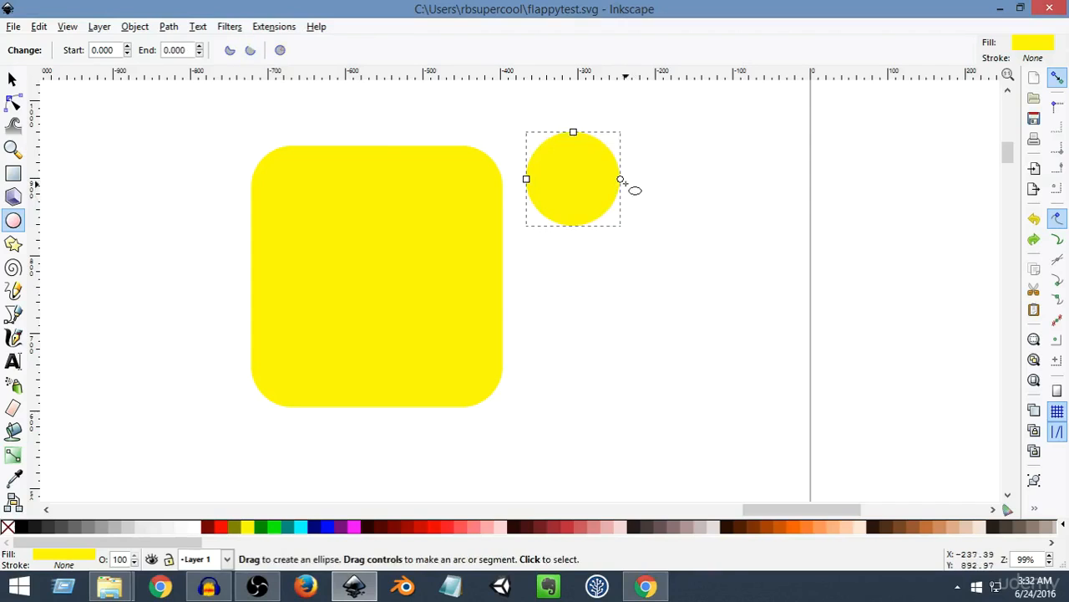
- Widen the circle into a horizontal ellipse and turn it into an open arc ending at about 356 degrees
{"action": "mouse_move", "coordinate": [527, 181]}
{"action": "left_mouse_down"}
{"action": "mouse_move", "coordinate": [534, 186]}
{"action": "mouse_move", "coordinate": [518, 183]}
{"action": "left_mouse_up"}
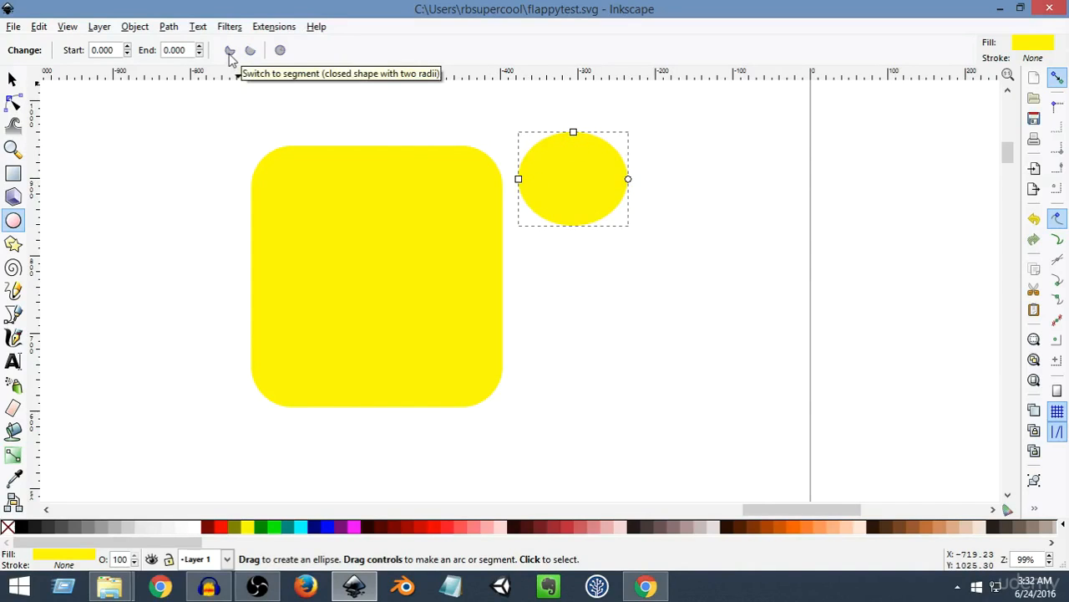
{"action": "mouse_move", "coordinate": [519, 179]}
{"action": "left_mouse_down"}
{"action": "mouse_move", "coordinate": [525, 198]}
{"action": "mouse_move", "coordinate": [518, 192]}
{"action": "left_mouse_up"}
{"action": "mouse_move", "coordinate": [629, 179]}
{"action": "left_mouse_down"}
{"action": "mouse_move", "coordinate": [615, 210]}
{"action": "mouse_move", "coordinate": [519, 195]}
{"action": "mouse_move", "coordinate": [537, 143]}
{"action": "mouse_move", "coordinate": [628, 179]}
{"action": "mouse_move", "coordinate": [621, 153]}
{"action": "mouse_move", "coordinate": [564, 131]}
{"action": "mouse_move", "coordinate": [611, 148]}
{"action": "mouse_move", "coordinate": [555, 156]}
{"action": "mouse_move", "coordinate": [611, 149]}
{"action": "mouse_move", "coordinate": [565, 164]}
{"action": "mouse_move", "coordinate": [553, 207]}
{"action": "mouse_move", "coordinate": [537, 178]}
{"action": "mouse_move", "coordinate": [553, 148]}
{"action": "mouse_move", "coordinate": [595, 154]}
{"action": "mouse_move", "coordinate": [615, 177]}
{"action": "left_mouse_up"}
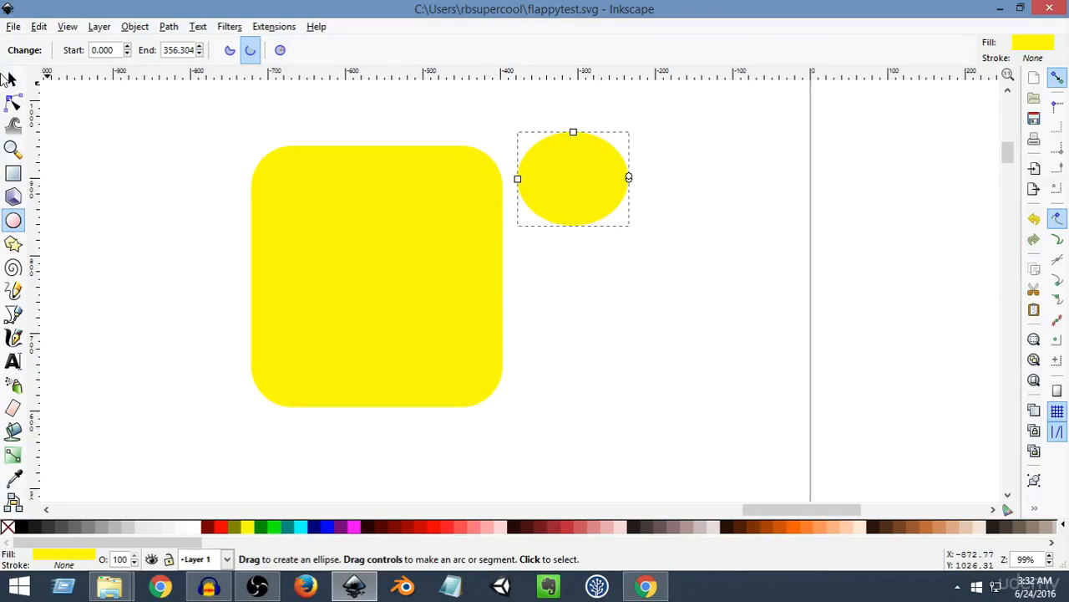
- Draw a flat ellipse about 65 px wide and 11 px high over the large ellipse, and move it below and to the right of it
{"action": "left_click_drag", "start_coordinate": [569, 218], "coordinate": [629, 219]}
{"action": "left_click", "coordinate": [564, 203]}
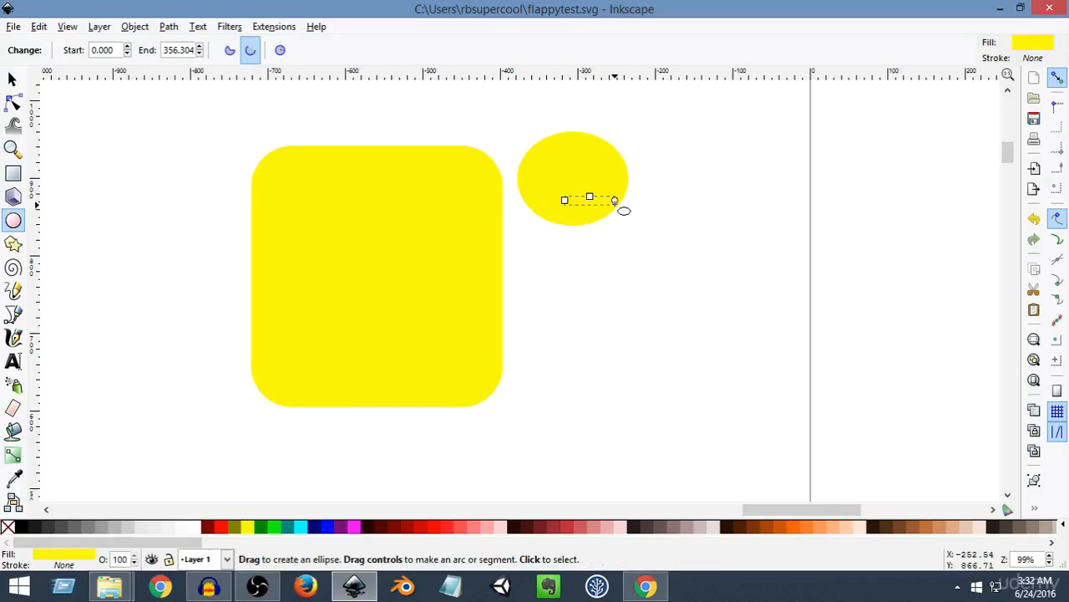
{"action": "left_click", "coordinate": [12, 78]}
{"action": "left_click_drag", "start_coordinate": [571, 198], "coordinate": [676, 241]}
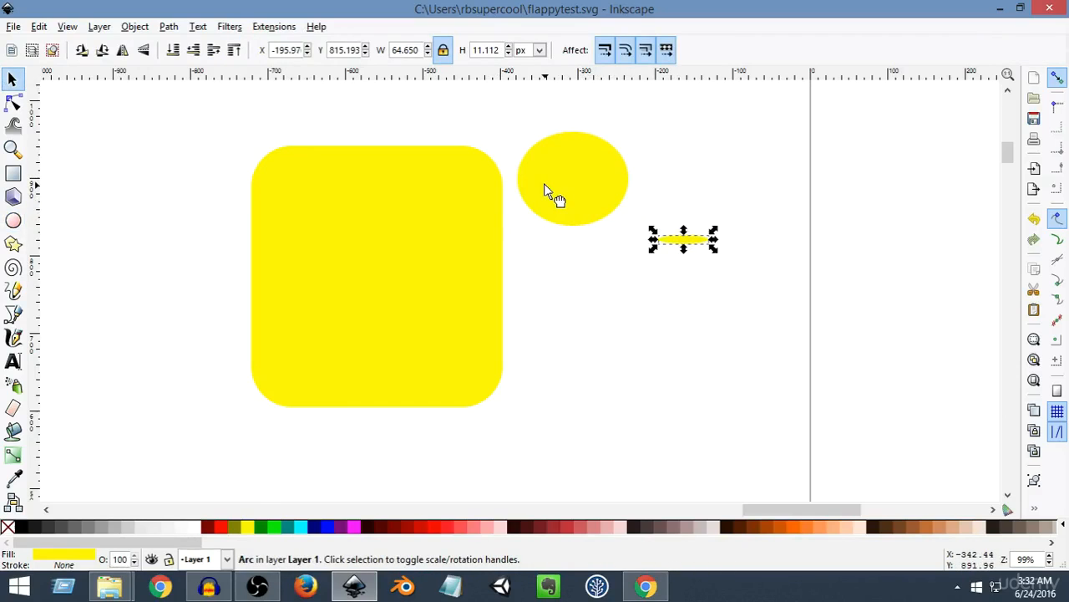
- Rotate the large ellipse about its centre to upright, and rotate it again until its long axis is horizontal
{"action": "left_click", "coordinate": [572, 185]}
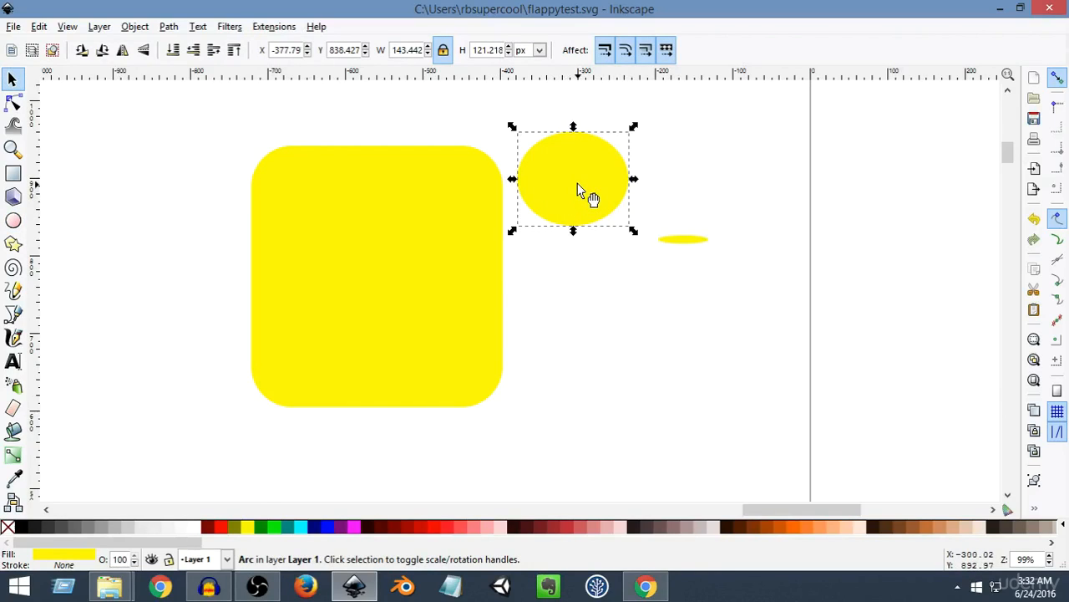
{"action": "left_click", "coordinate": [583, 192]}
{"action": "left_click_drag", "start_coordinate": [633, 231], "coordinate": [569, 210]}
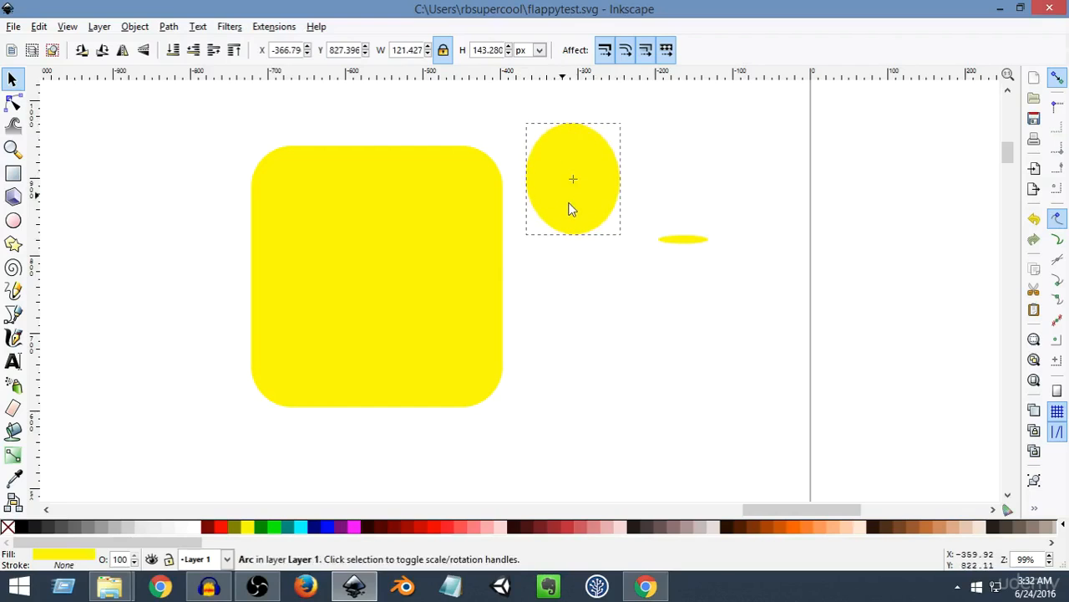
{"action": "mouse_move", "coordinate": [520, 132]}
{"action": "left_mouse_down"}
{"action": "mouse_move", "coordinate": [491, 153]}
{"action": "mouse_move", "coordinate": [485, 126]}
{"action": "mouse_move", "coordinate": [518, 134]}
{"action": "left_mouse_up"}
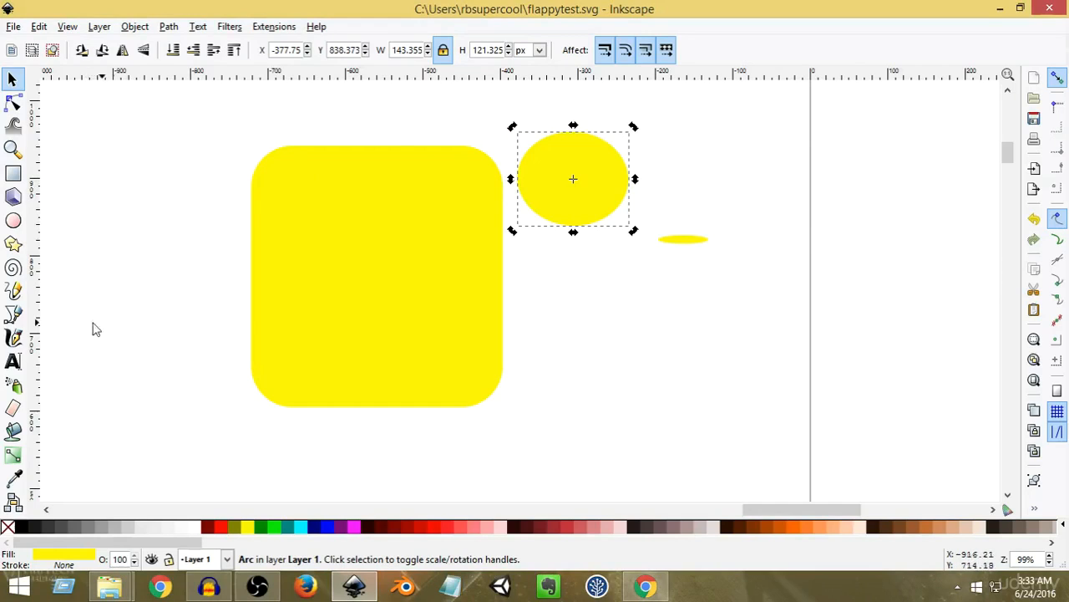
- Draw two irregular freehand outlines with the Pencil tool, one above the other, to the left of the rounded rectangle
{"action": "left_click", "coordinate": [15, 294]}
{"action": "mouse_move", "coordinate": [95, 198]}
{"action": "left_mouse_down"}
{"action": "mouse_move", "coordinate": [137, 218]}
{"action": "mouse_move", "coordinate": [148, 310]}
{"action": "mouse_move", "coordinate": [168, 195]}
{"action": "mouse_move", "coordinate": [115, 157]}
{"action": "mouse_move", "coordinate": [125, 191]}
{"action": "mouse_move", "coordinate": [98, 195]}
{"action": "left_mouse_up"}
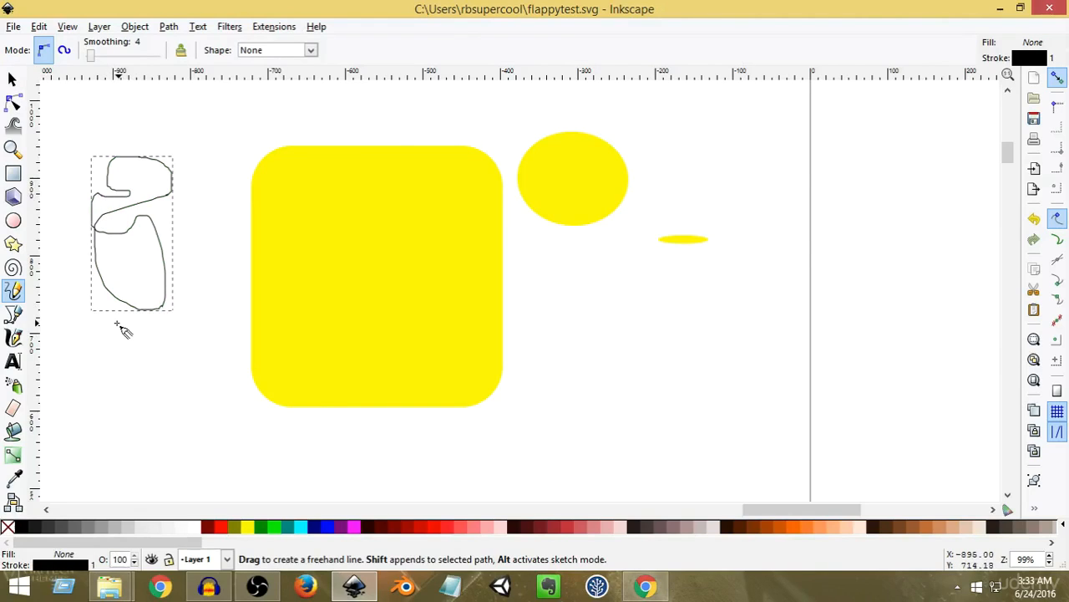
{"action": "mouse_move", "coordinate": [115, 348]}
{"action": "left_mouse_down"}
{"action": "mouse_move", "coordinate": [110, 380]}
{"action": "mouse_move", "coordinate": [108, 358]}
{"action": "mouse_move", "coordinate": [147, 368]}
{"action": "mouse_move", "coordinate": [131, 398]}
{"action": "mouse_move", "coordinate": [130, 382]}
{"action": "mouse_move", "coordinate": [142, 413]}
{"action": "mouse_move", "coordinate": [131, 387]}
{"action": "left_mouse_up"}
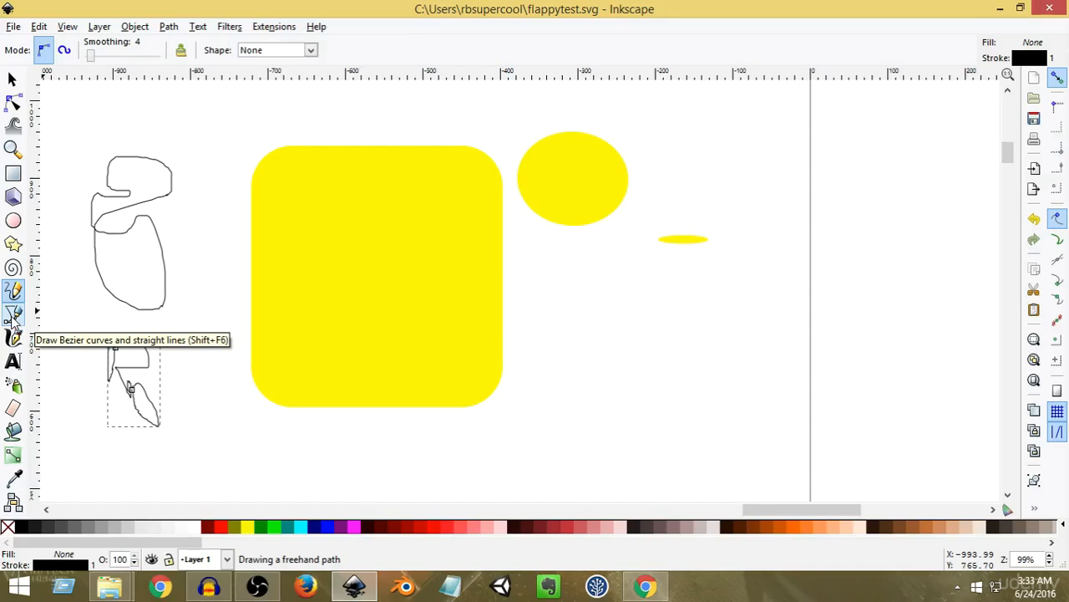
- Draw a closed four-sided Bezier outline about 200 px wide, to the lower right of the rounded rectangle
{"action": "left_click", "coordinate": [13, 316]}
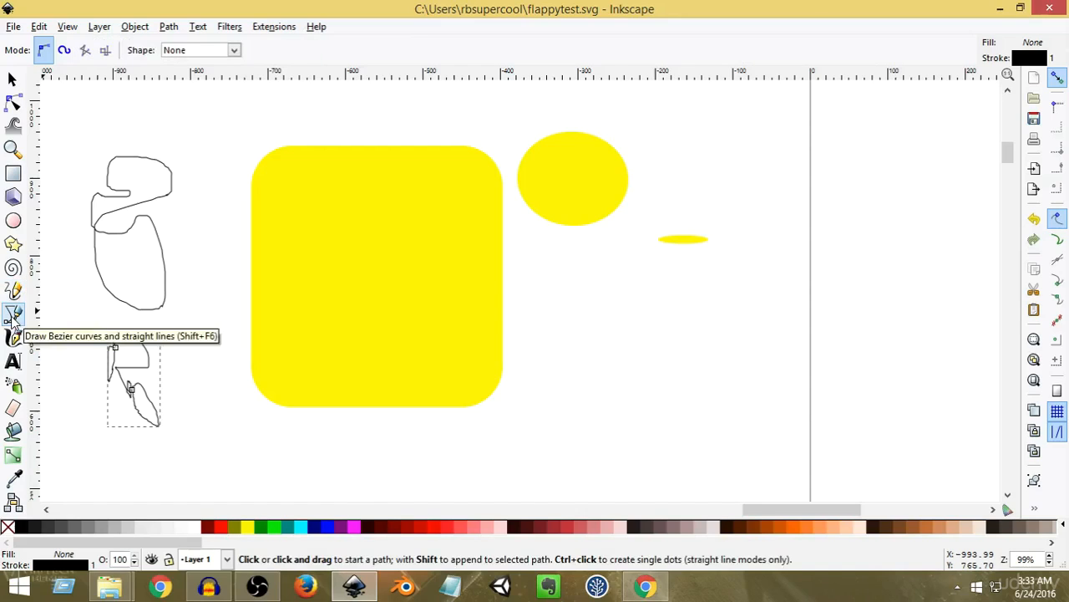
{"action": "left_click", "coordinate": [577, 300]}
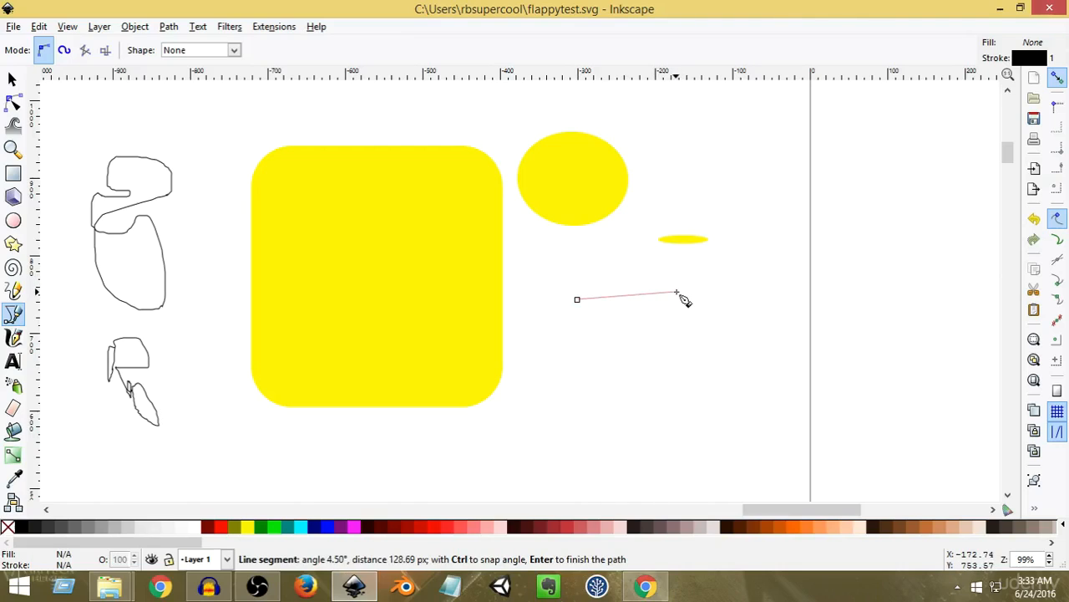
{"action": "left_click", "coordinate": [728, 299]}
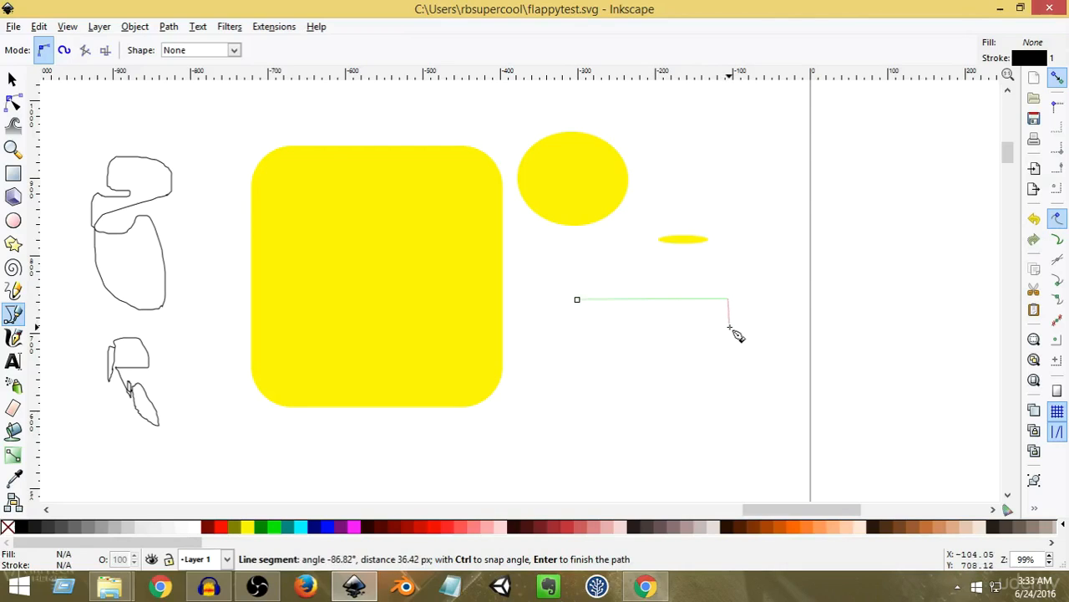
{"action": "left_click", "coordinate": [724, 408]}
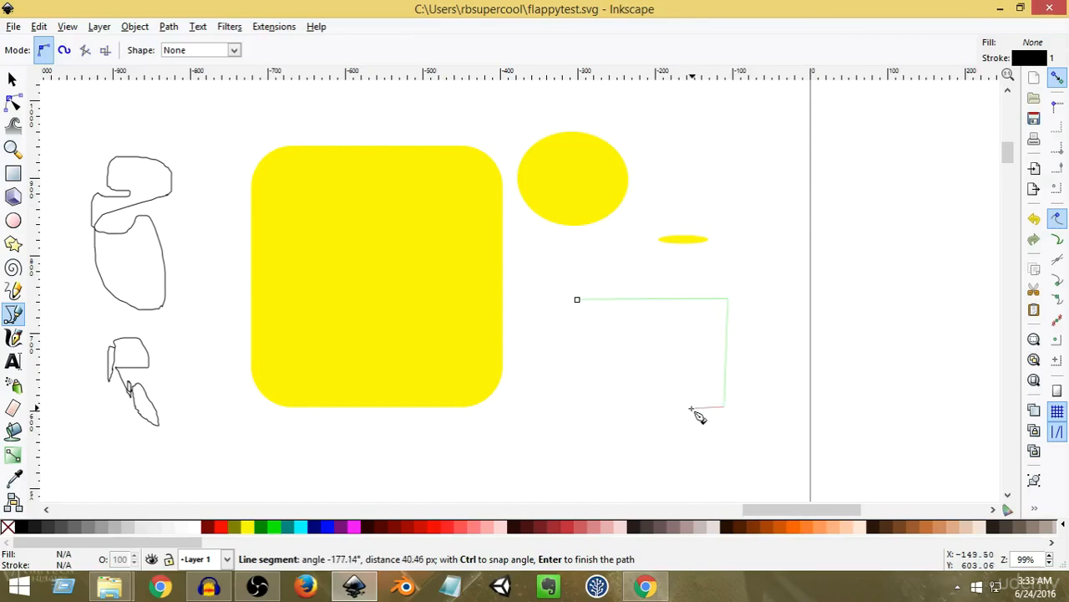
{"action": "left_click", "coordinate": [567, 411]}
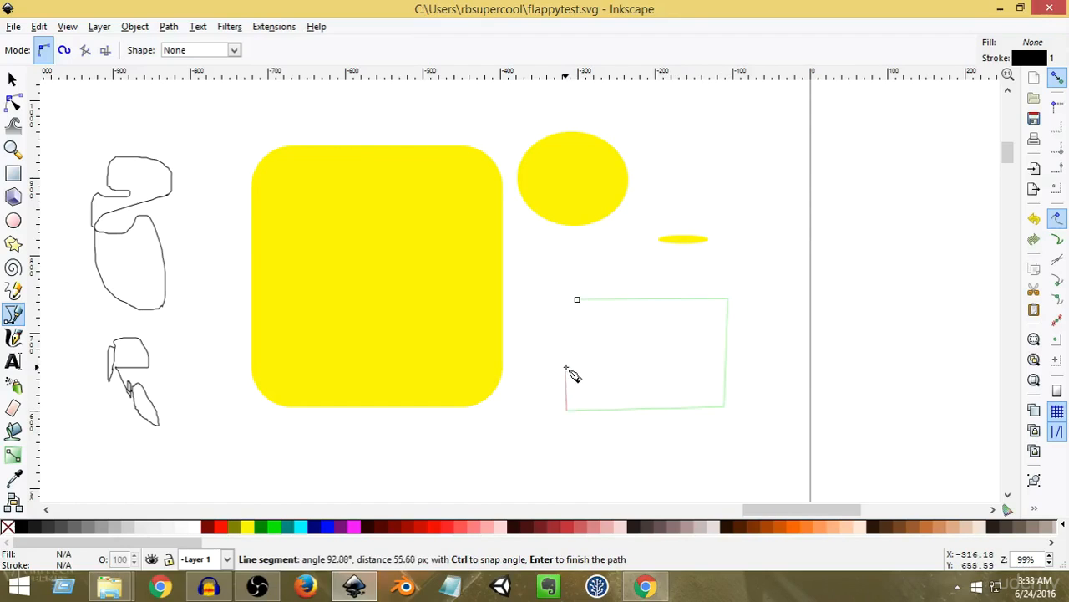
{"action": "left_click", "coordinate": [578, 302]}
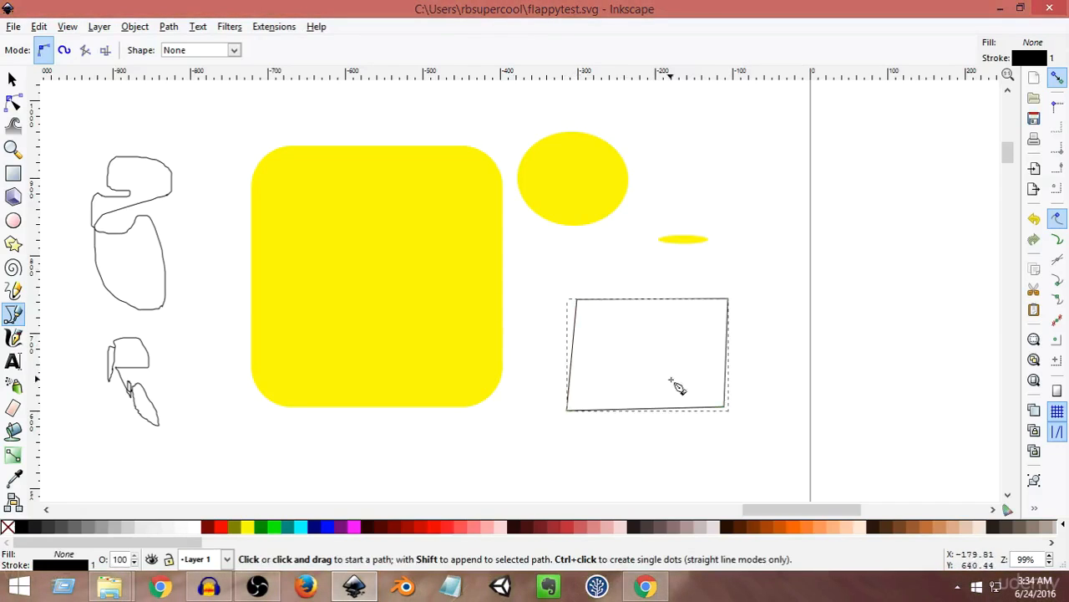
- Draw a closed narrow Bezier triangle pointing right, between the large ellipse and the four-sided outline
{"action": "left_click", "coordinate": [578, 254]}
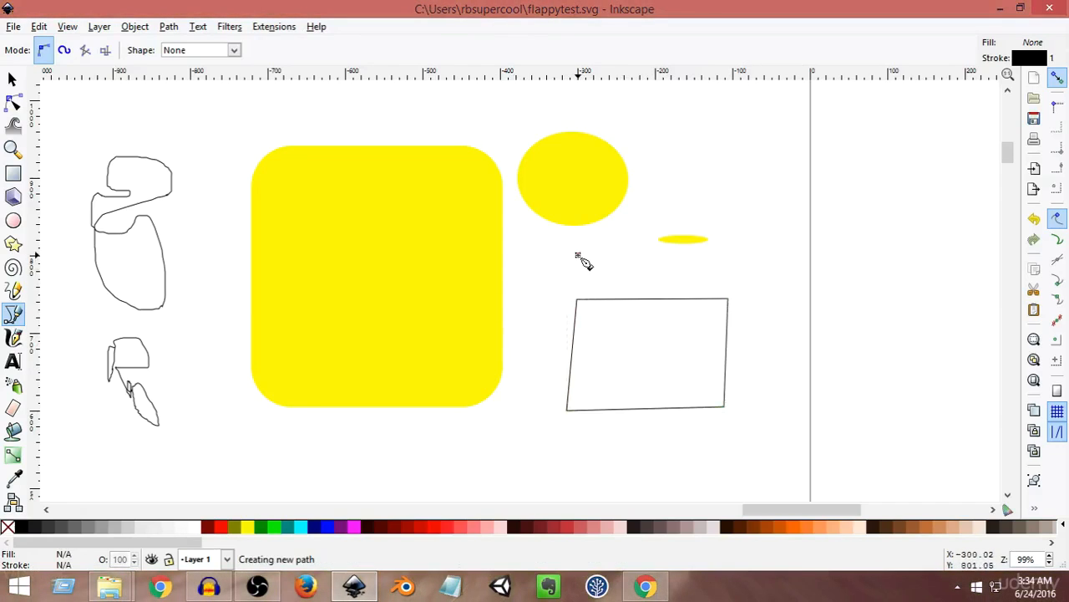
{"action": "left_click", "coordinate": [722, 267]}
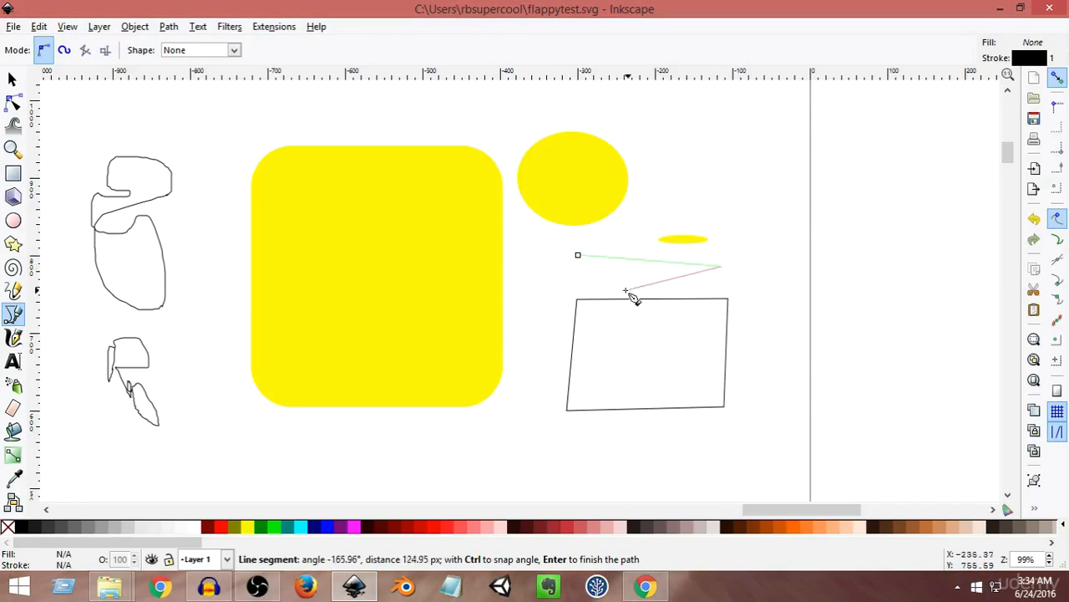
{"action": "left_click", "coordinate": [590, 288]}
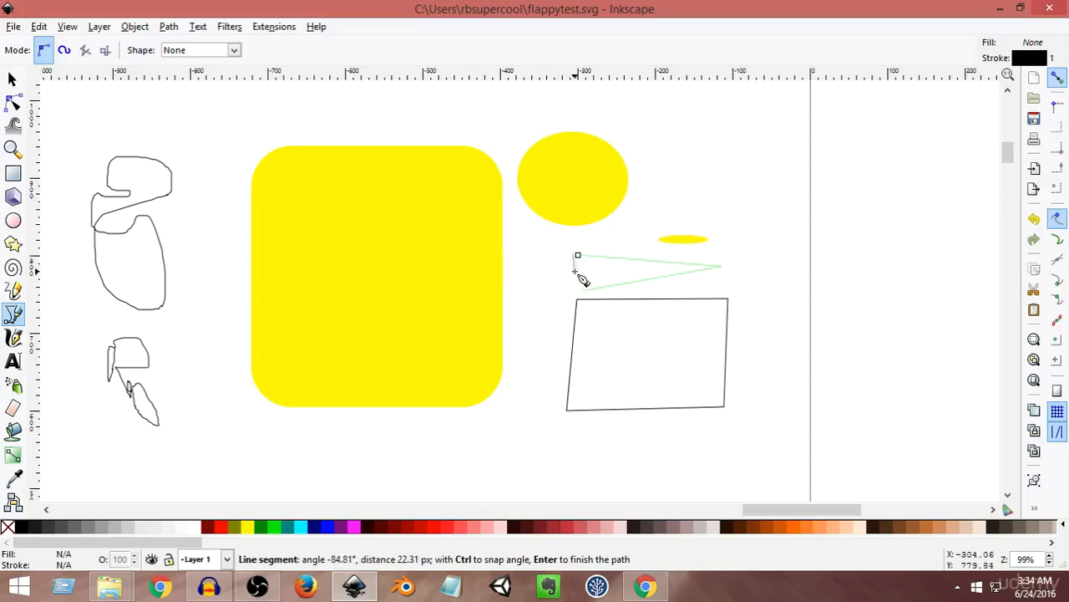
{"action": "left_click", "coordinate": [578, 256]}
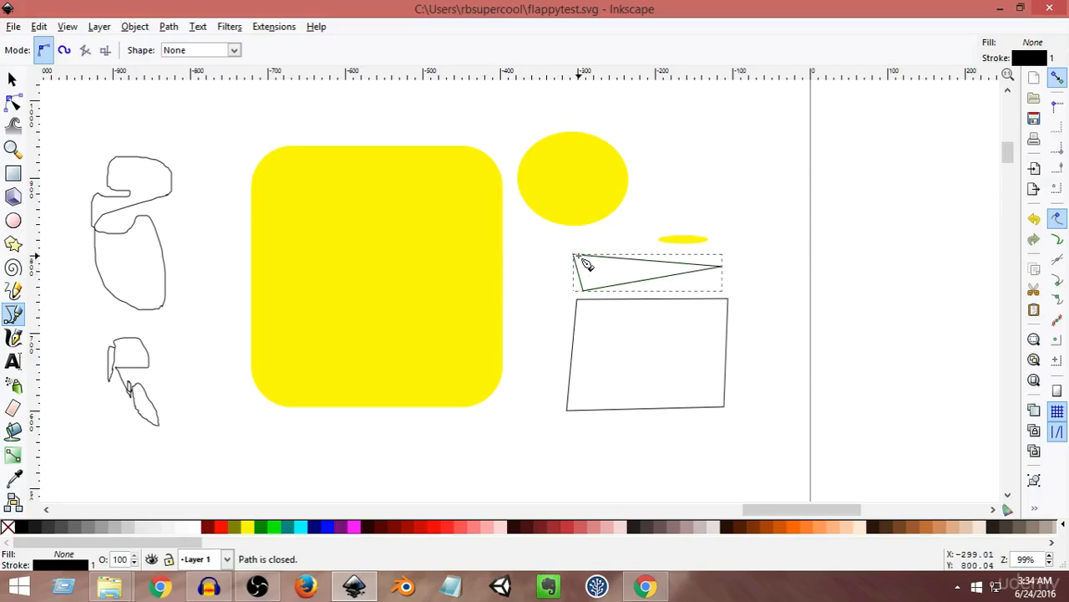
- Draw a closed right-angled Bezier triangle above the flat ellipse, to the right of the large ellipse
{"action": "left_click", "coordinate": [704, 162]}
{"action": "left_click", "coordinate": [707, 223]}
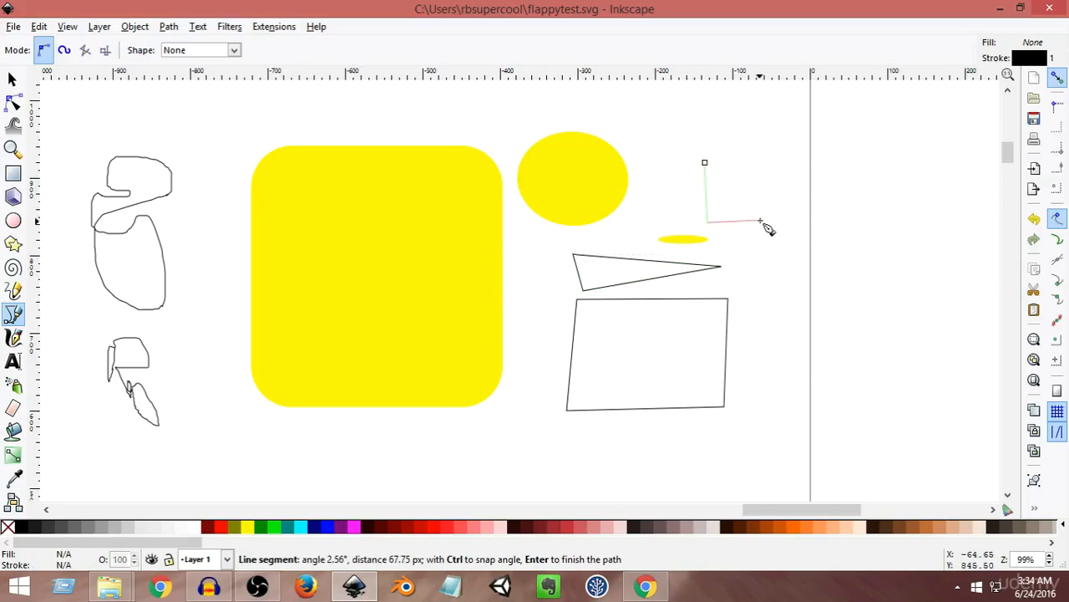
{"action": "left_click", "coordinate": [760, 222]}
{"action": "left_click", "coordinate": [705, 164]}
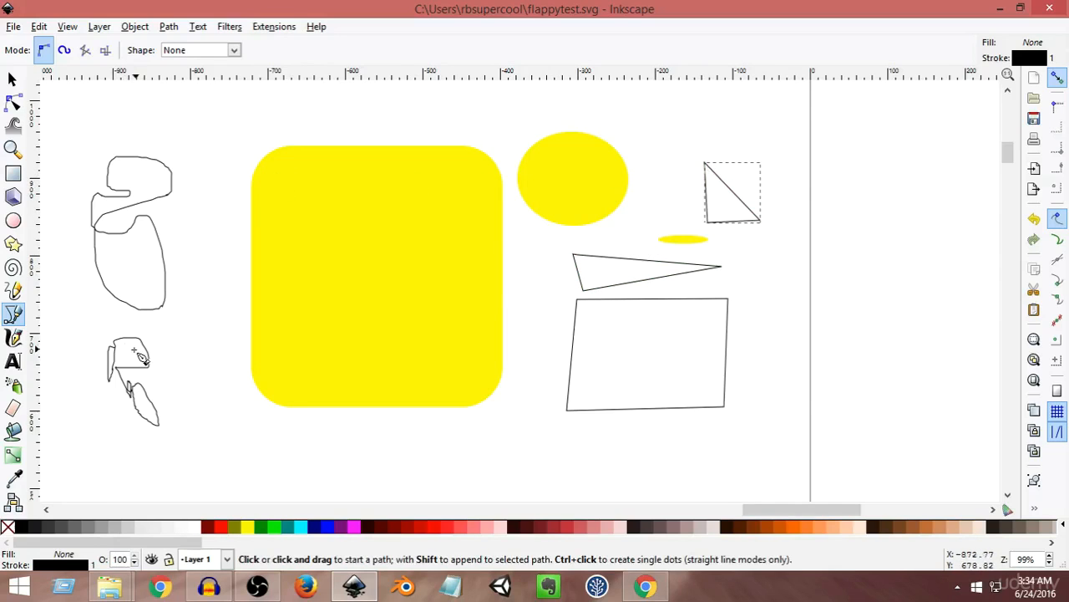
- Add a text object containing a first name below the lower-right corner of the rounded rectangle, and select it as an object
{"action": "left_click", "coordinate": [13, 361]}
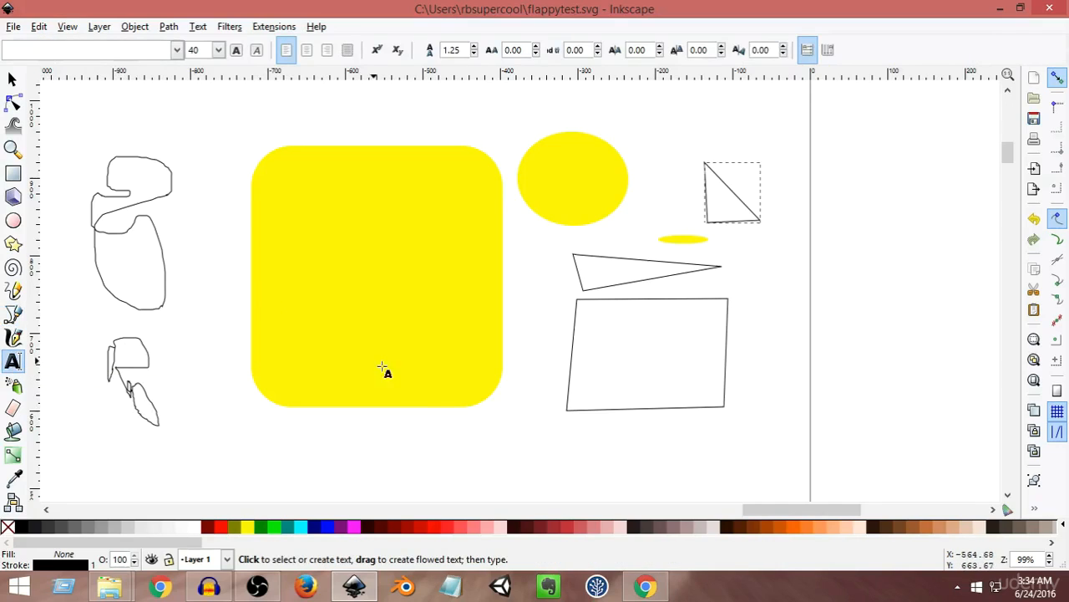
{"action": "left_click", "coordinate": [497, 442]}
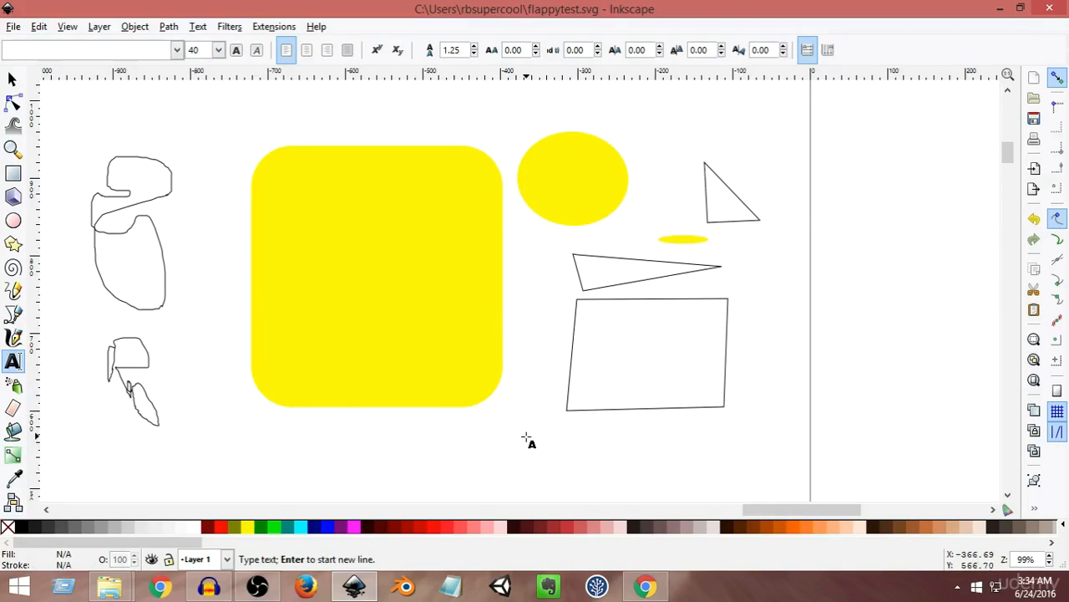
{"action": "type", "text": "Raja"}
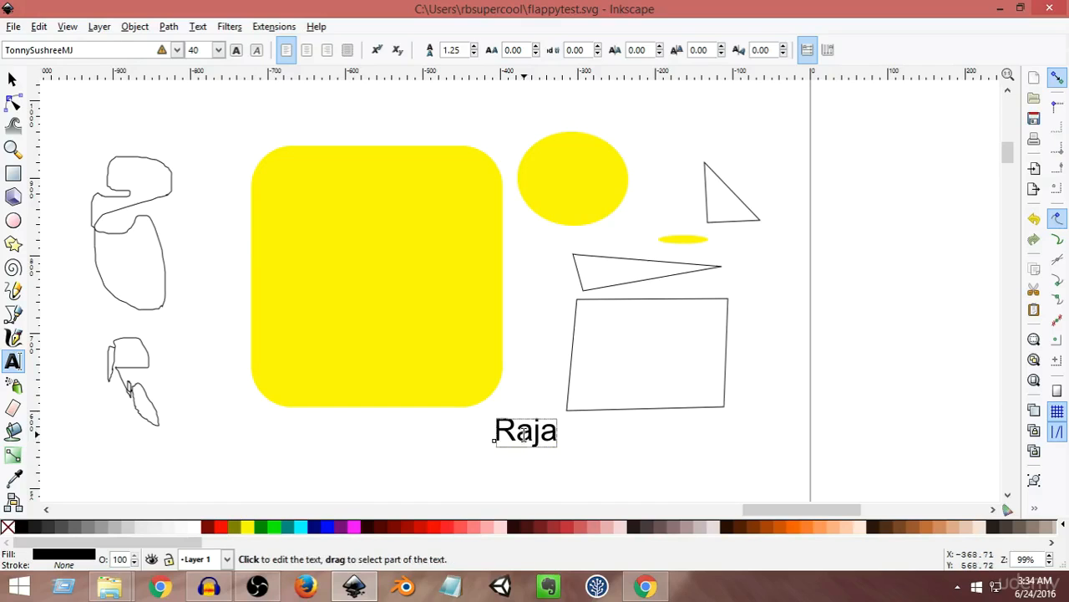
{"action": "left_click", "coordinate": [11, 84]}
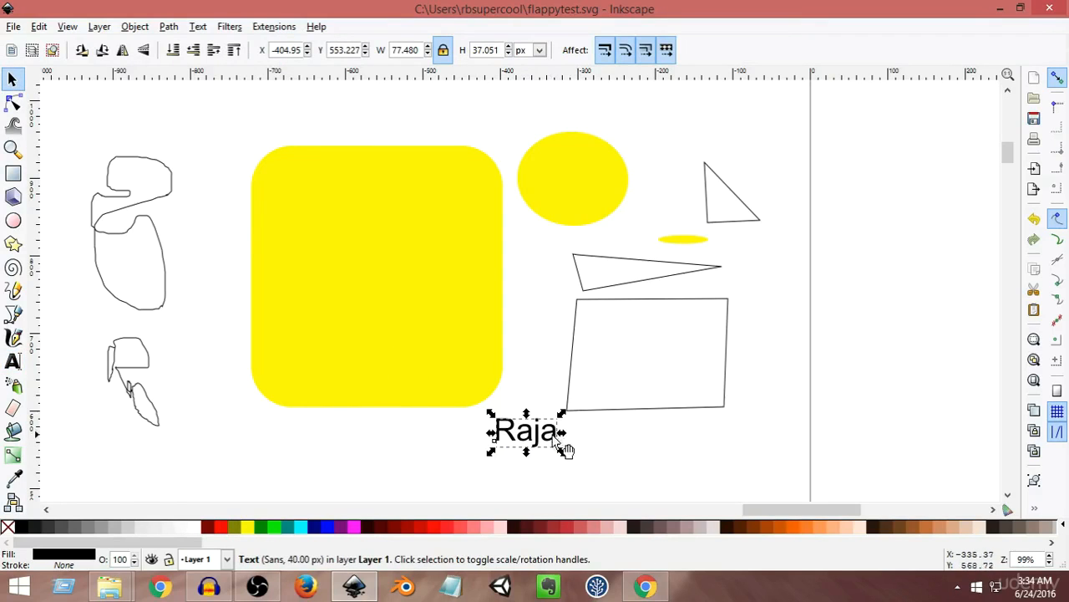
- Browse the font families and sizes for the name text, and try bold and italic styling on it
{"action": "left_click", "coordinate": [13, 361]}
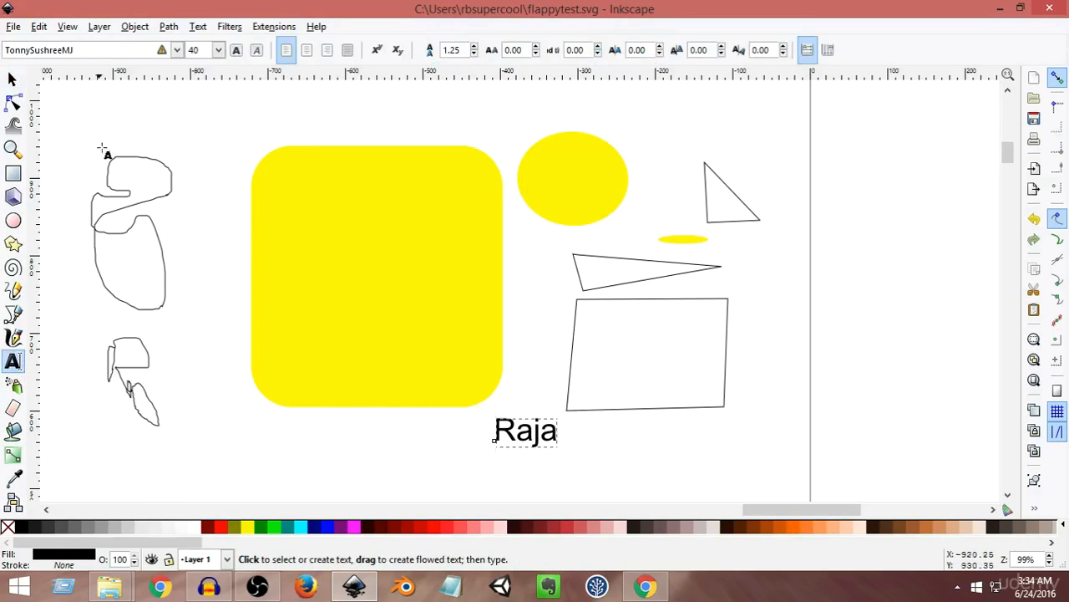
{"action": "left_click", "coordinate": [177, 50]}
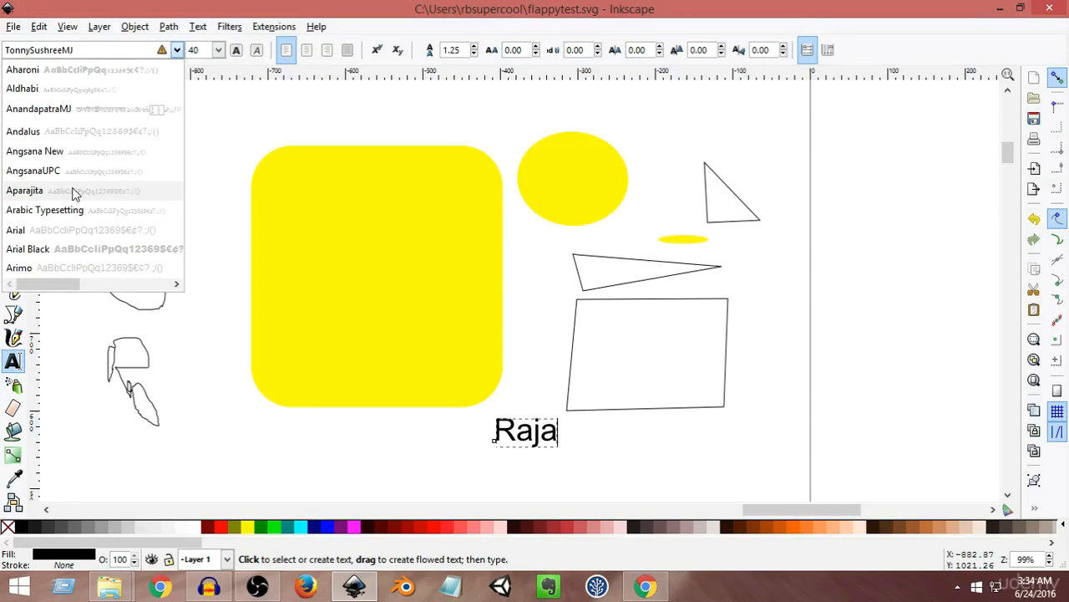
{"action": "left_click", "coordinate": [198, 7]}
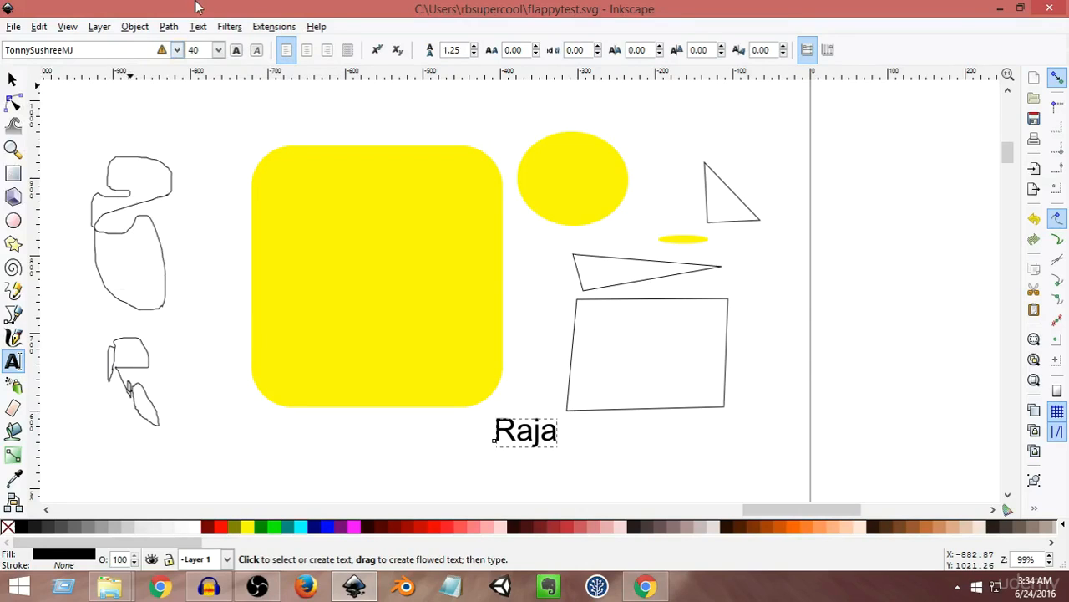
{"action": "left_click", "coordinate": [217, 51]}
{"action": "left_click", "coordinate": [217, 51]}
{"action": "left_click", "coordinate": [235, 52]}
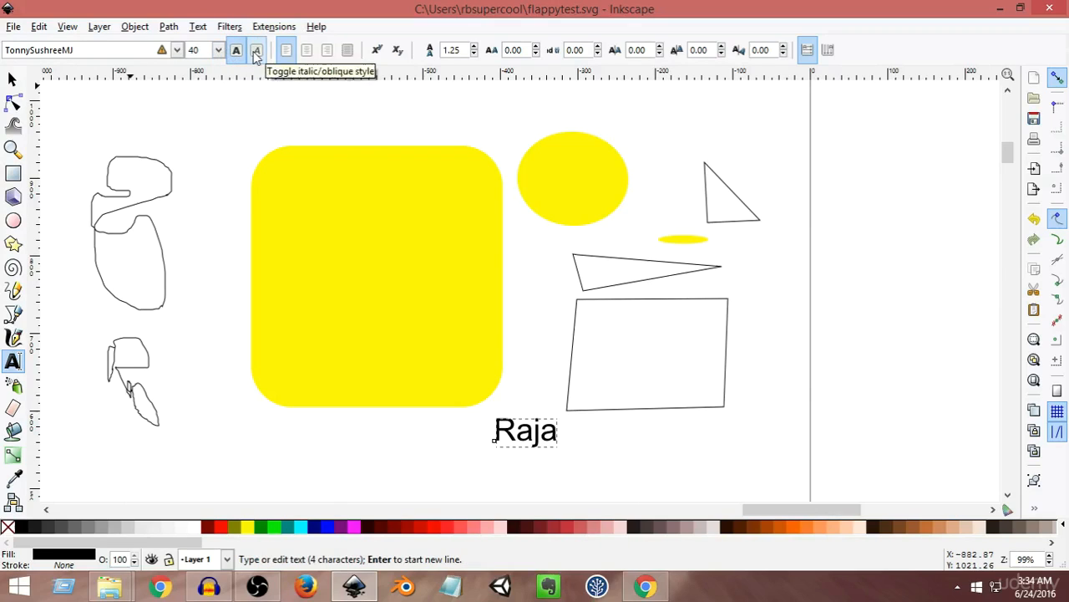
{"action": "left_click", "coordinate": [256, 52]}
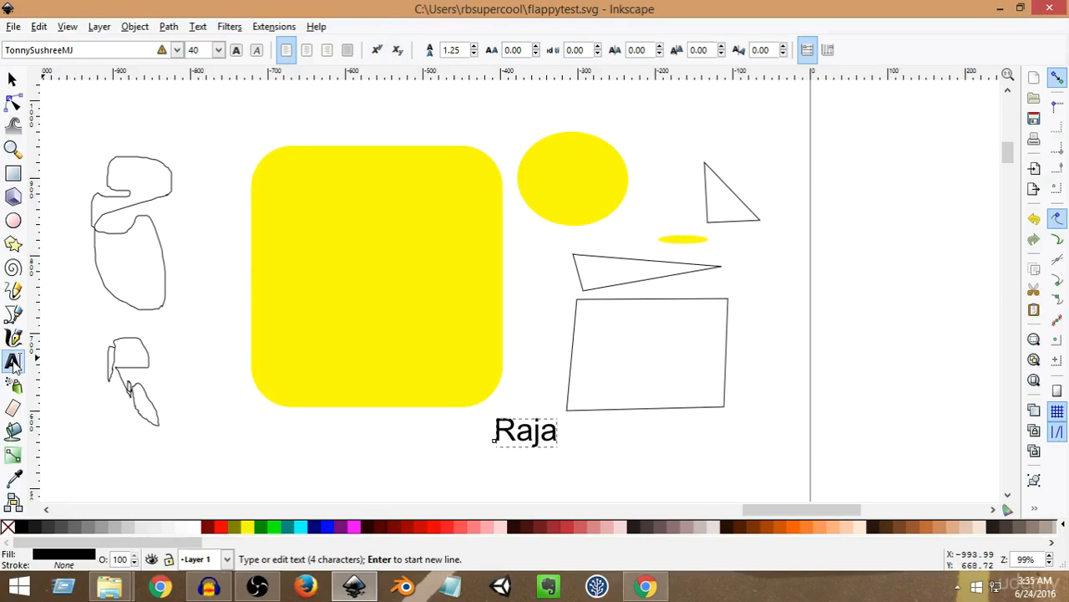
- Add the text "a2" below the rounded rectangle, to the left of the name text, and select it as an object
{"action": "left_click", "coordinate": [335, 435]}
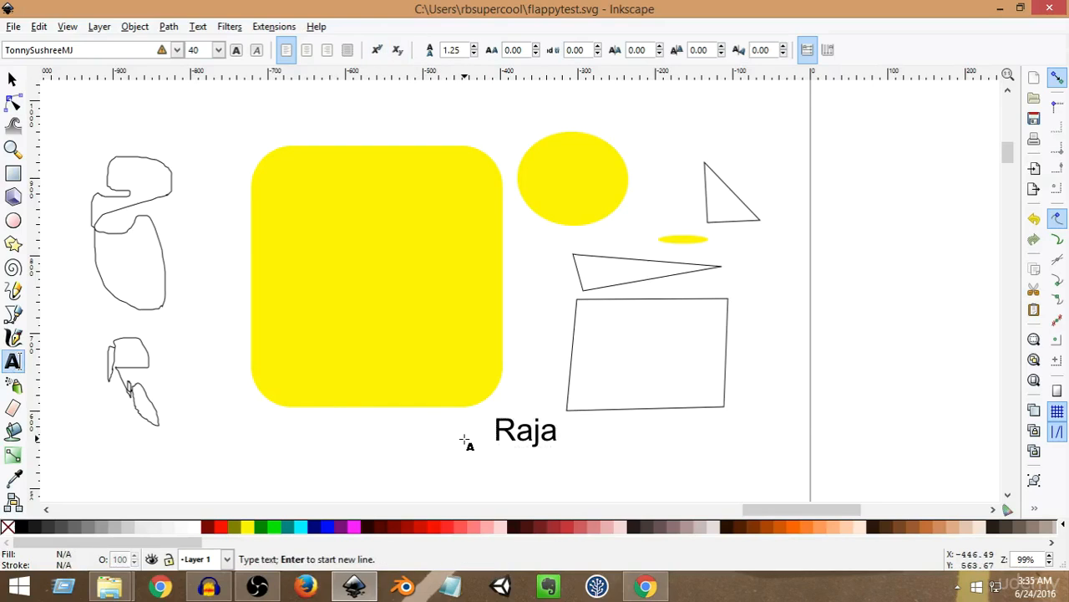
{"action": "type", "text": "a2"}
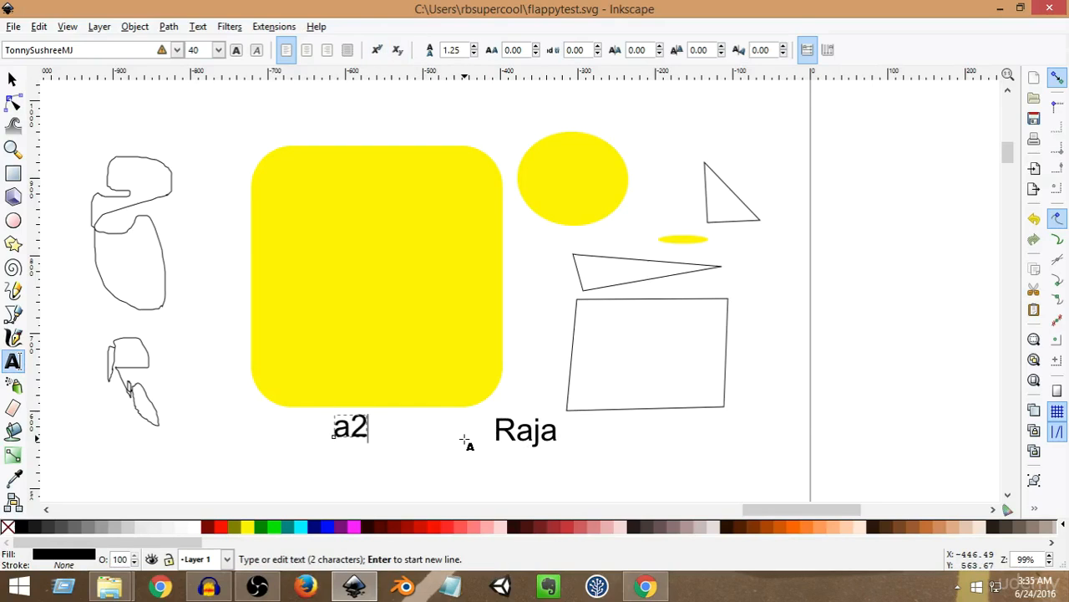
{"action": "left_click", "coordinate": [19, 82]}
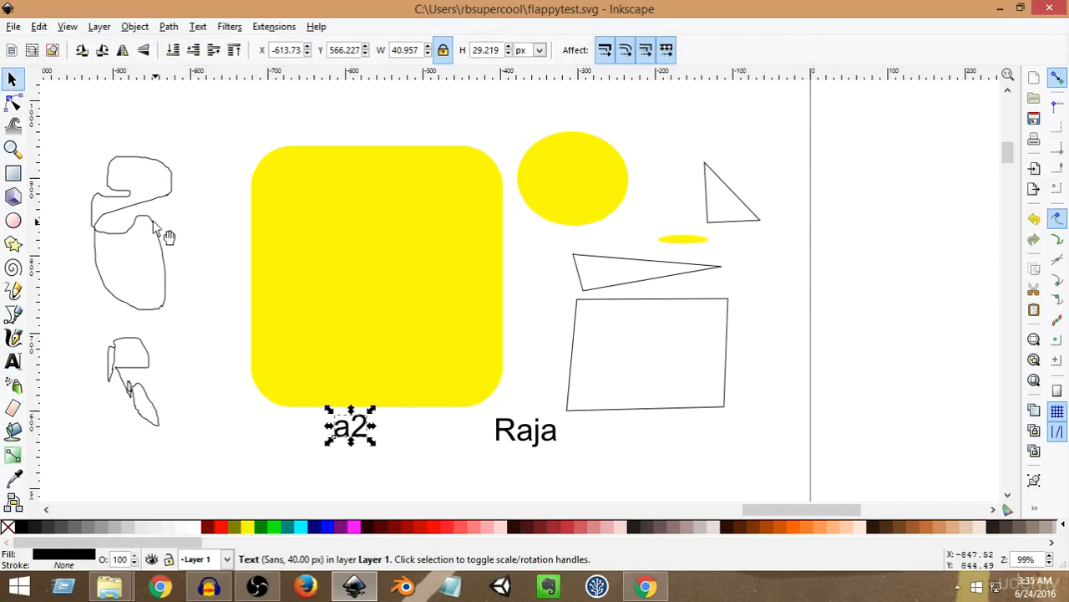
- Format the whole "a2" text as superscript and inspect it up close
{"action": "left_click", "coordinate": [13, 361]}
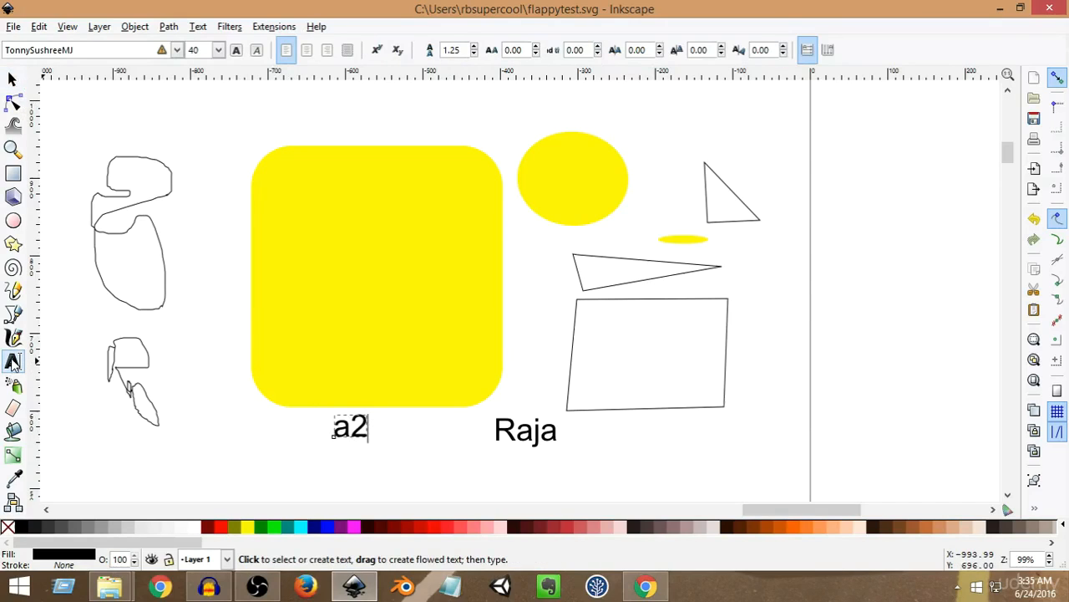
{"action": "left_click", "coordinate": [378, 52]}
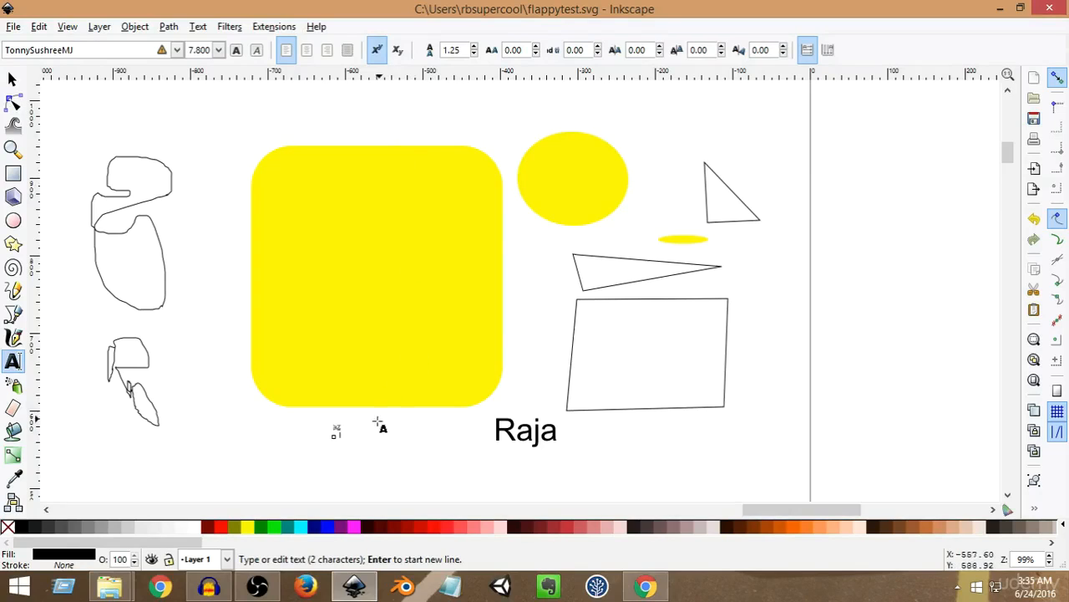
{"action": "scroll", "coordinate": [332, 452], "scroll_direction": "up", "scroll_amount": 4}
{"action": "scroll", "coordinate": [334, 448], "scroll_direction": "up", "scroll_amount": 1}
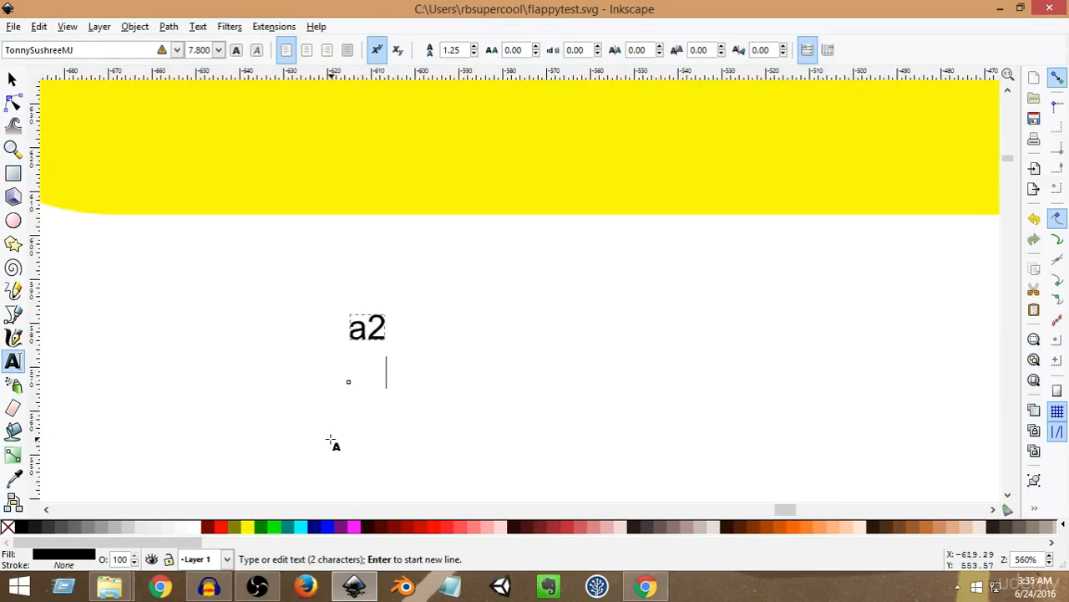
{"action": "scroll", "coordinate": [384, 365], "scroll_direction": "down", "scroll_amount": 4}
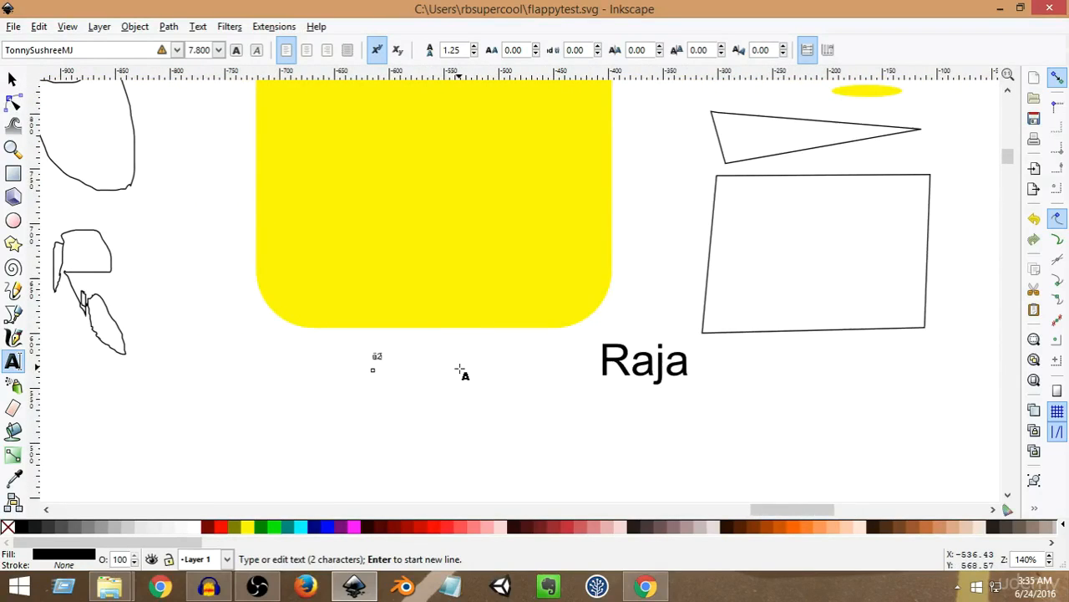
- Undo the superscript on "a2", and add separate text objects "a" and "2" close together below it
{"action": "key", "text": "ctrl+z"}
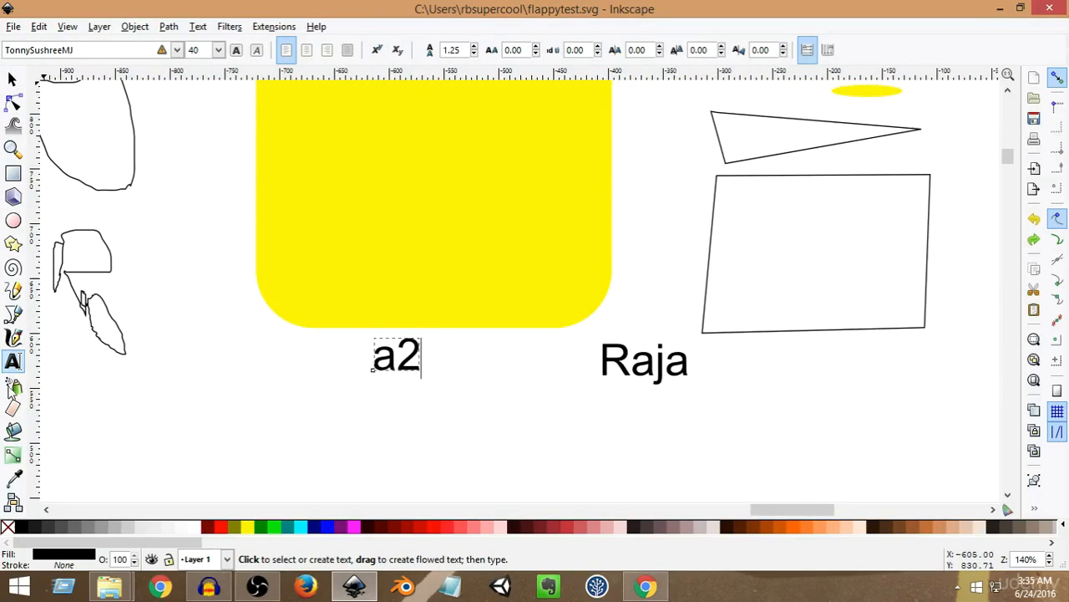
{"action": "left_click", "coordinate": [526, 436]}
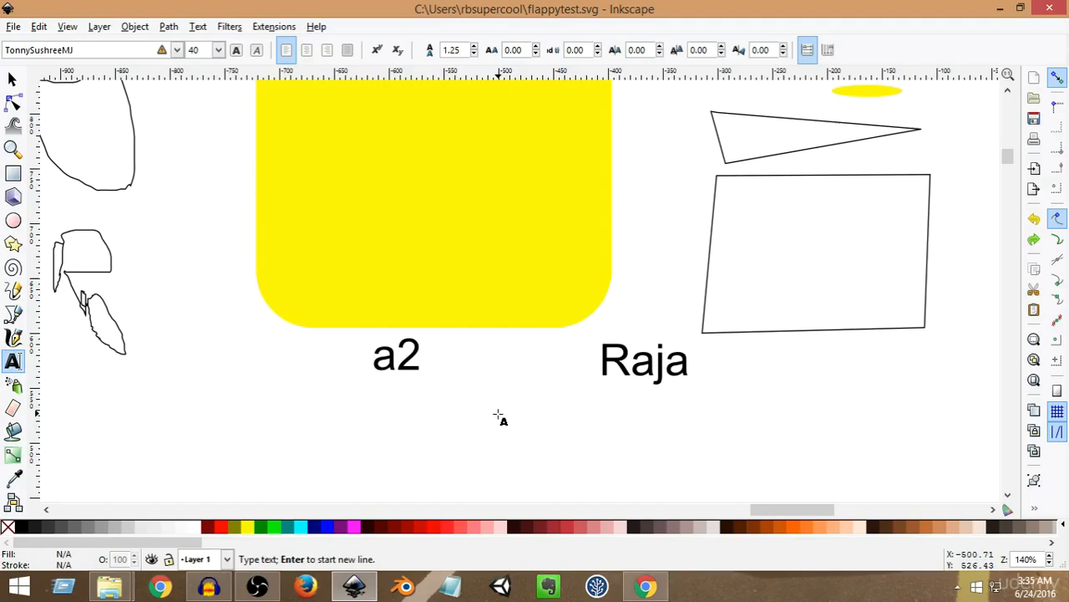
{"action": "type", "text": "a"}
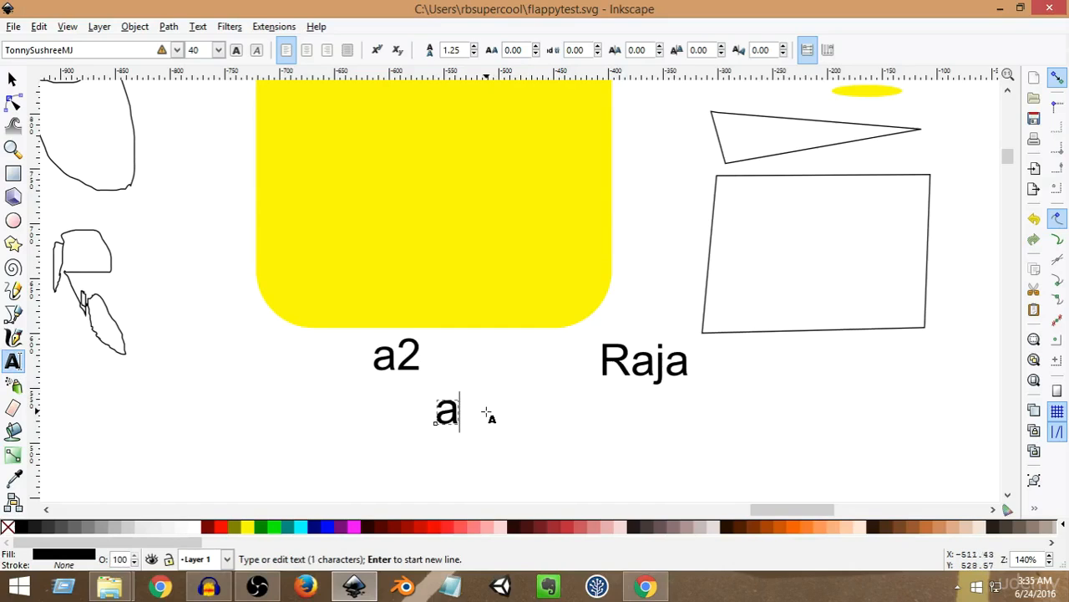
{"action": "left_click", "coordinate": [484, 413]}
{"action": "type", "text": "2"}
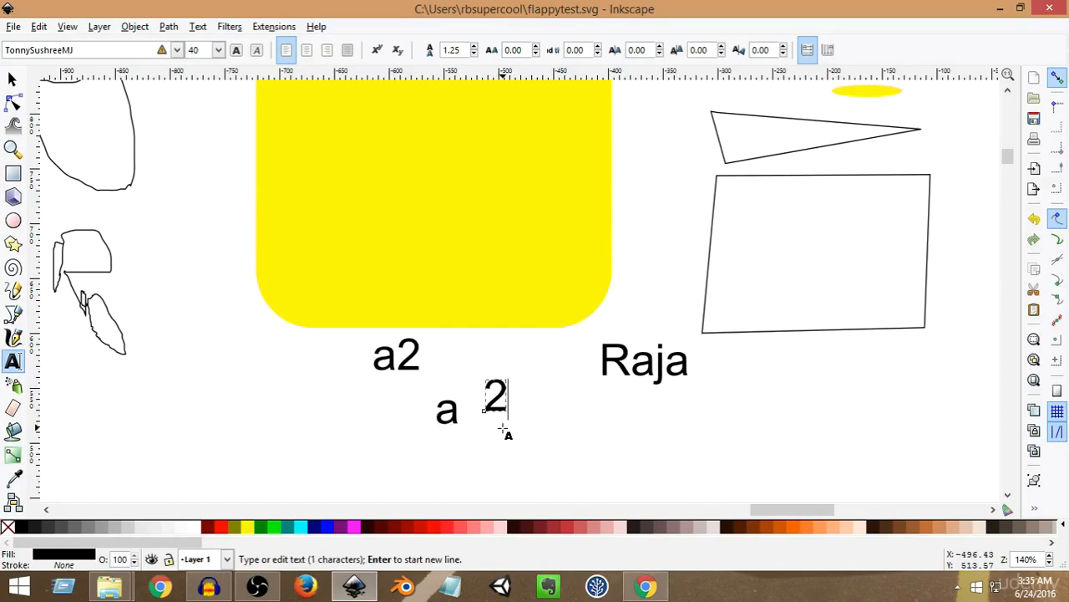
{"action": "key", "text": "F1"}
{"action": "left_click_drag", "start_coordinate": [513, 409], "coordinate": [496, 423]}
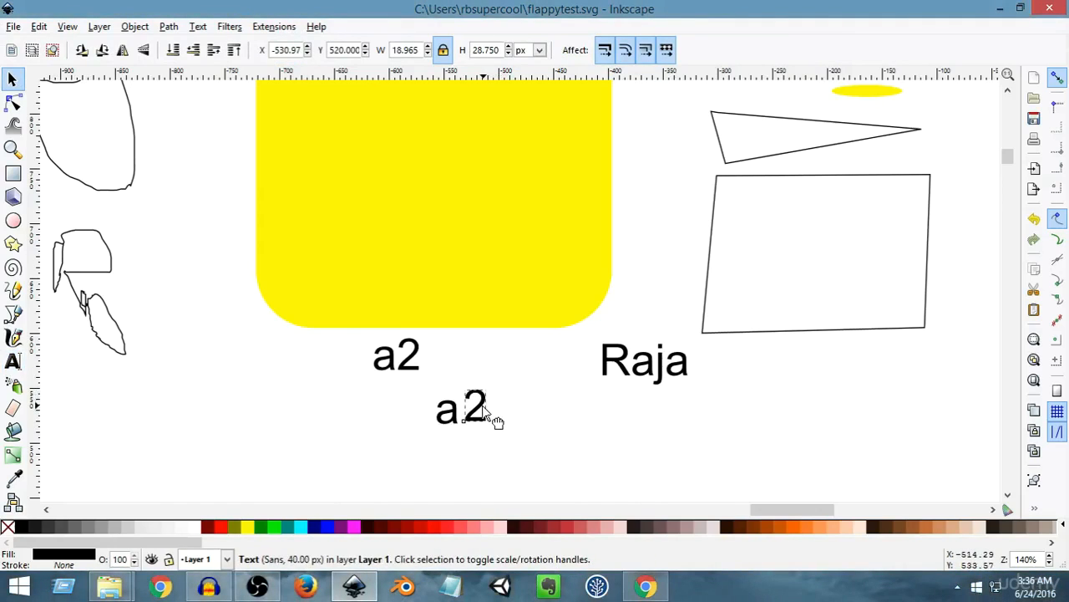
- Format the separate "2" as superscript and shift the "a" beside it slightly downwards
{"action": "left_click", "coordinate": [13, 363]}
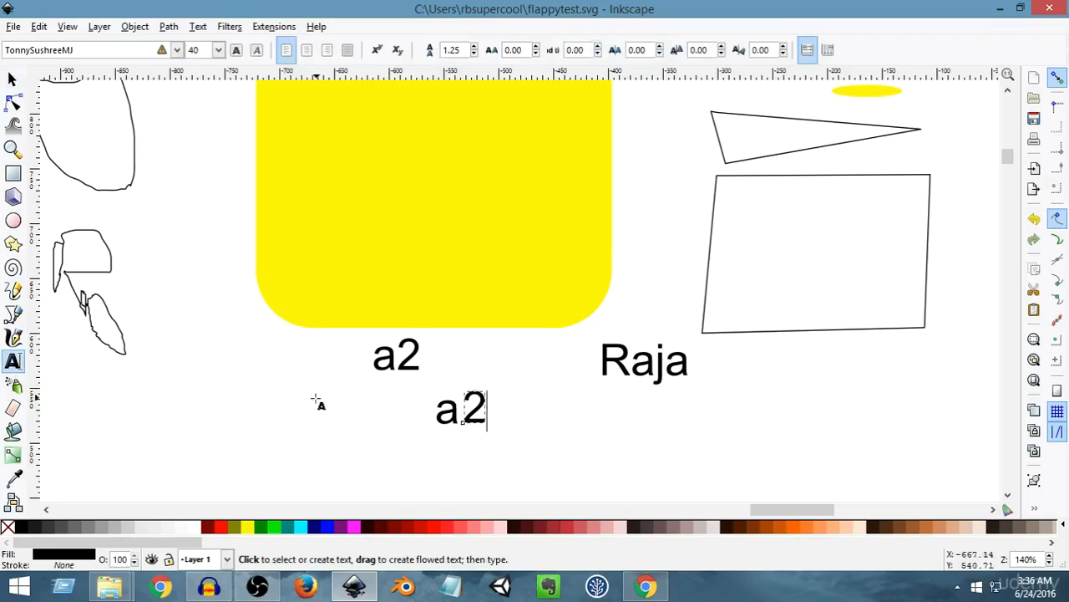
{"action": "left_click", "coordinate": [382, 54]}
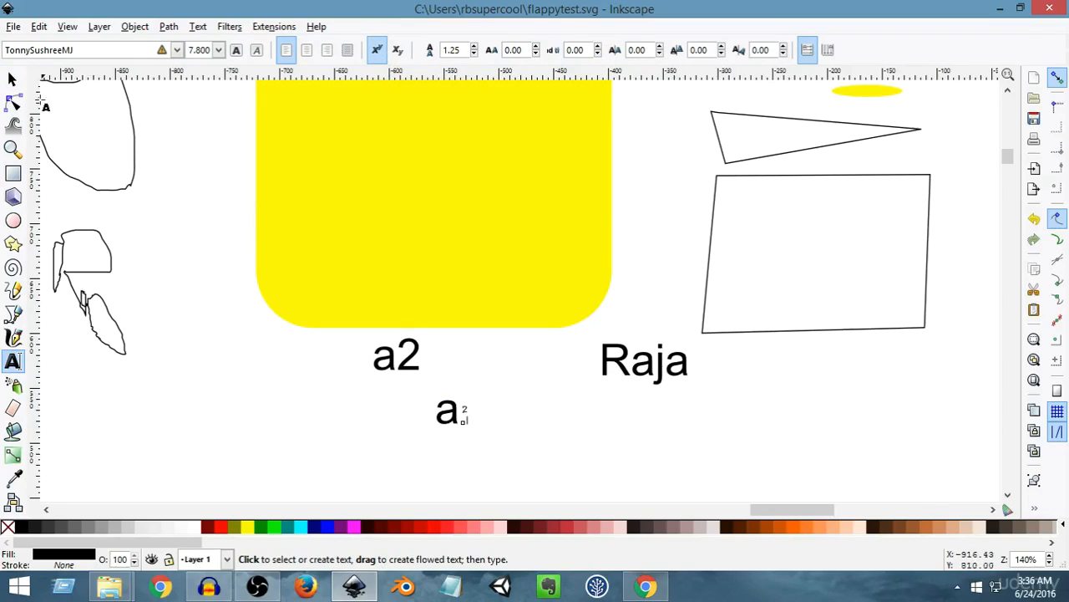
{"action": "left_click", "coordinate": [15, 78]}
{"action": "left_click", "coordinate": [482, 464]}
{"action": "left_click", "coordinate": [452, 414]}
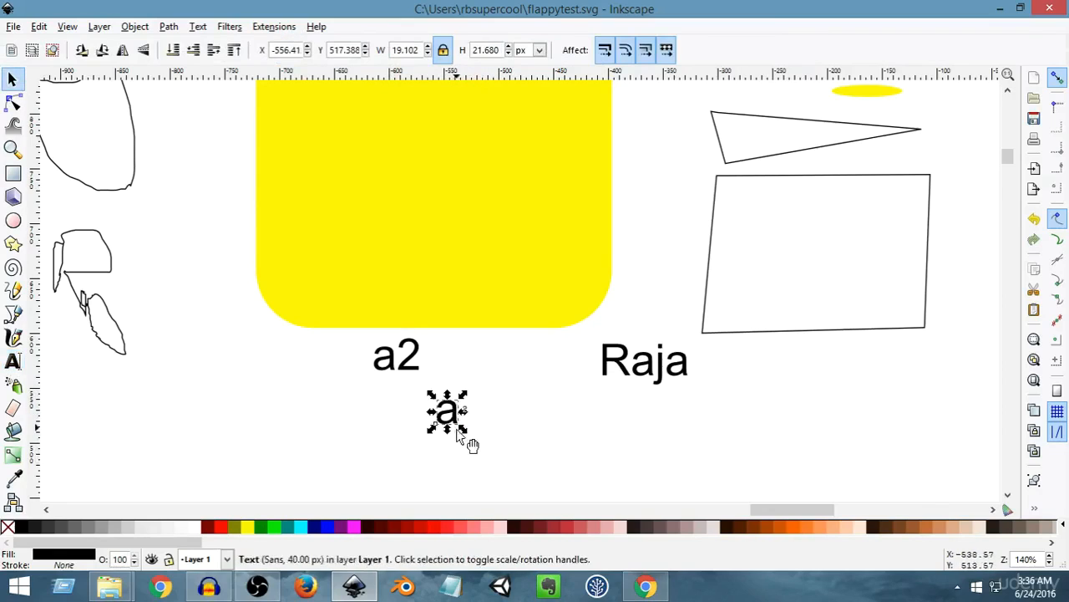
{"action": "mouse_move", "coordinate": [465, 431]}
{"action": "left_mouse_down", "text": "ctrl"}
{"action": "mouse_move", "coordinate": [455, 424]}
{"action": "mouse_move", "coordinate": [466, 437]}
{"action": "left_mouse_up", "text": "ctrl"}
{"action": "scroll", "coordinate": [452, 423], "scroll_direction": "up", "scroll_amount": 5}
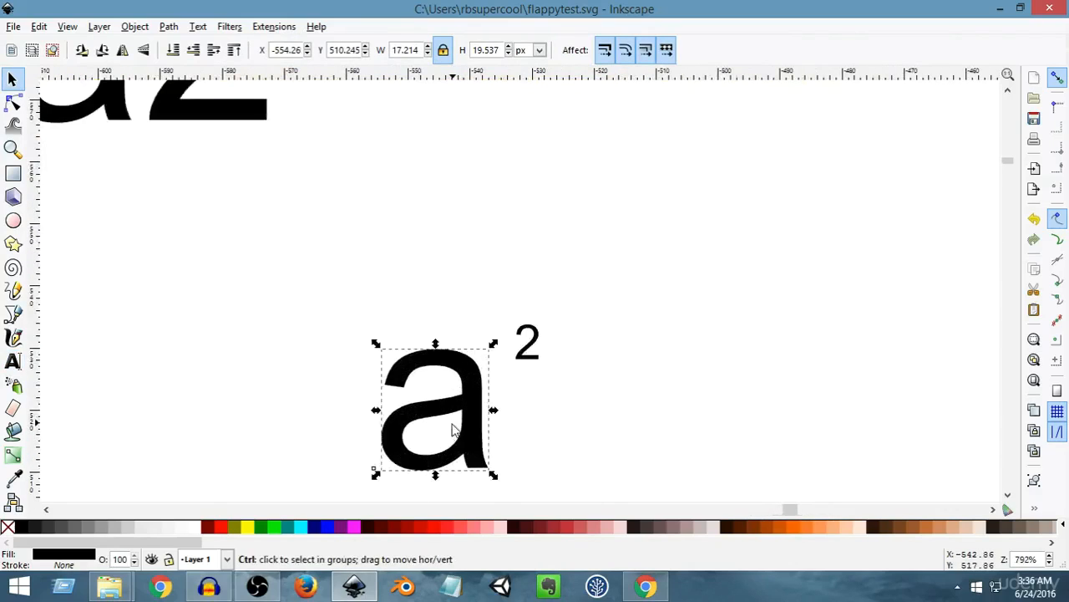
{"action": "left_click", "coordinate": [549, 380]}
{"action": "scroll", "coordinate": [542, 381], "scroll_direction": "down", "scroll_amount": 4}
- Change the separate "2" from superscript to subscript and shift the "a" next to it slightly upwards and closer
{"action": "left_click", "coordinate": [537, 373]}
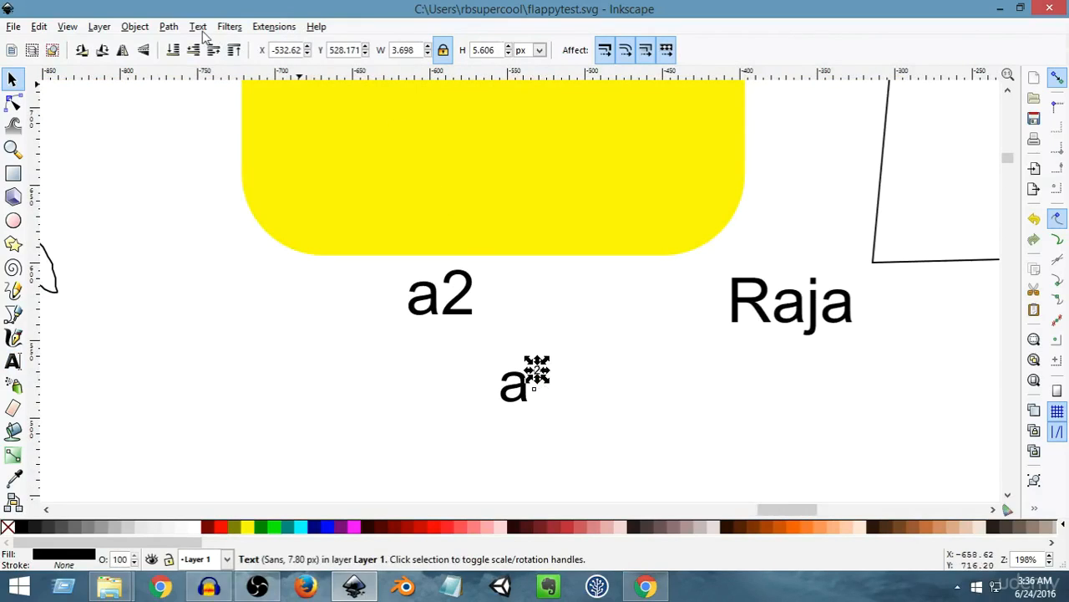
{"action": "left_click", "coordinate": [14, 361]}
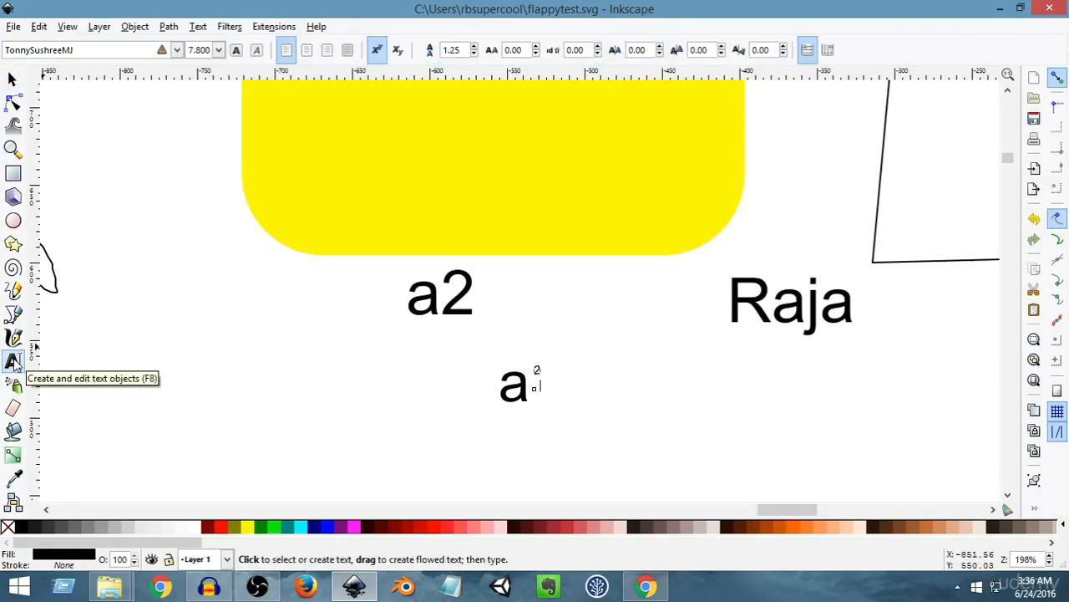
{"action": "left_click", "coordinate": [398, 52]}
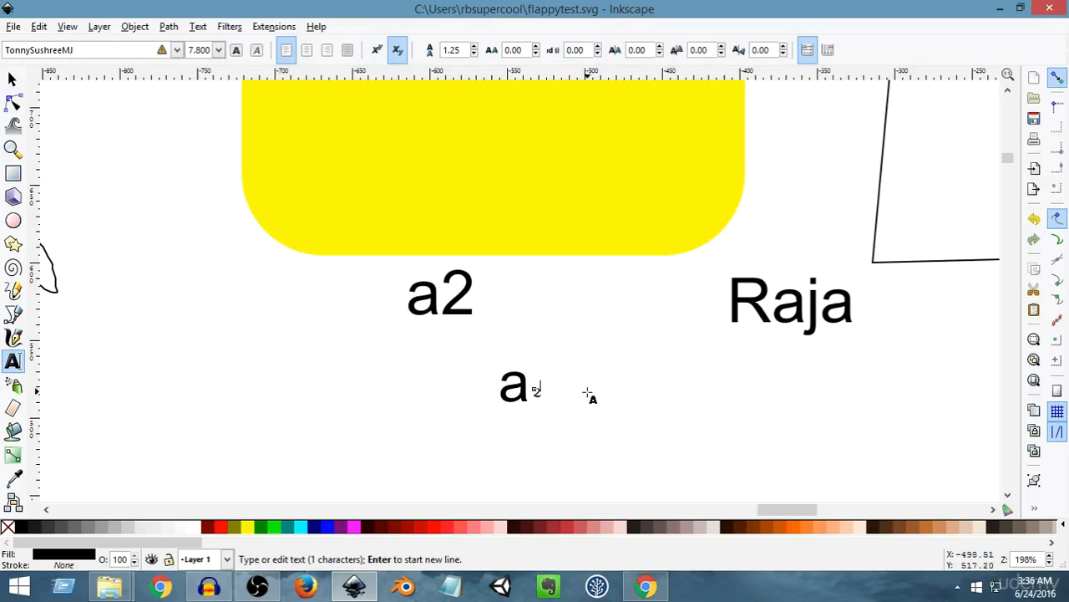
{"action": "left_click", "coordinate": [12, 78]}
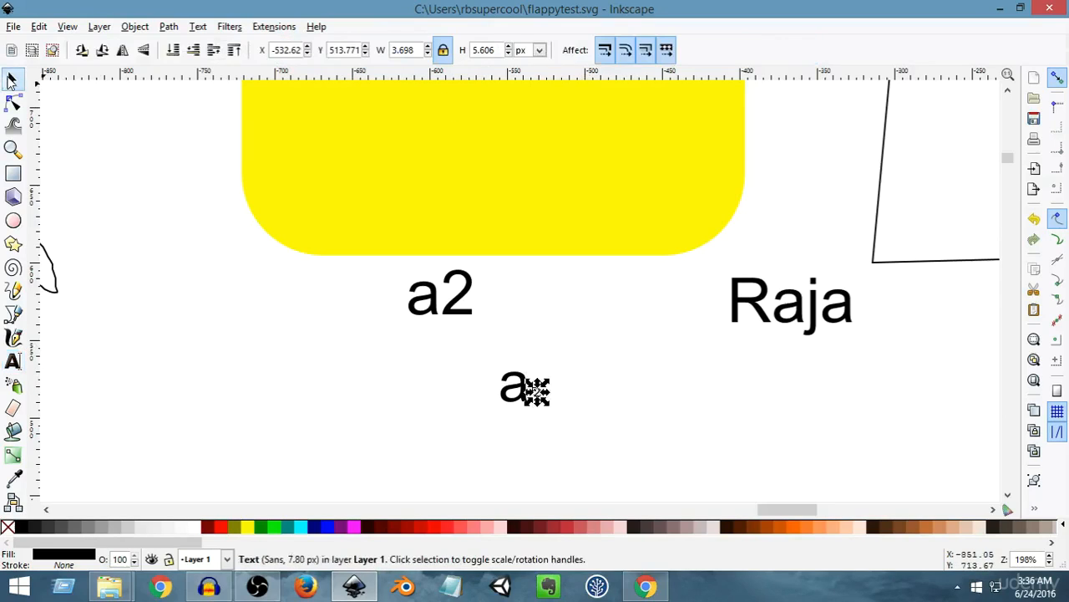
{"action": "left_click", "coordinate": [567, 368]}
{"action": "left_click_drag", "start_coordinate": [522, 394], "coordinate": [525, 386]}
{"action": "left_click", "coordinate": [569, 395]}
{"action": "scroll", "coordinate": [562, 399], "scroll_direction": "up", "scroll_amount": 2}
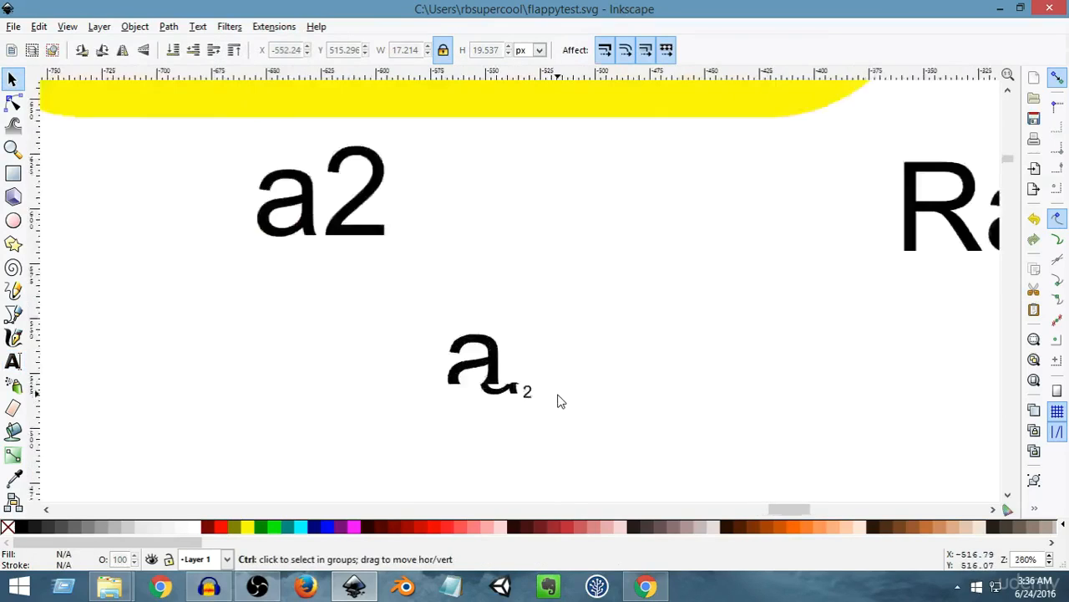
{"action": "scroll", "coordinate": [562, 400], "scroll_direction": "down", "scroll_amount": 4}
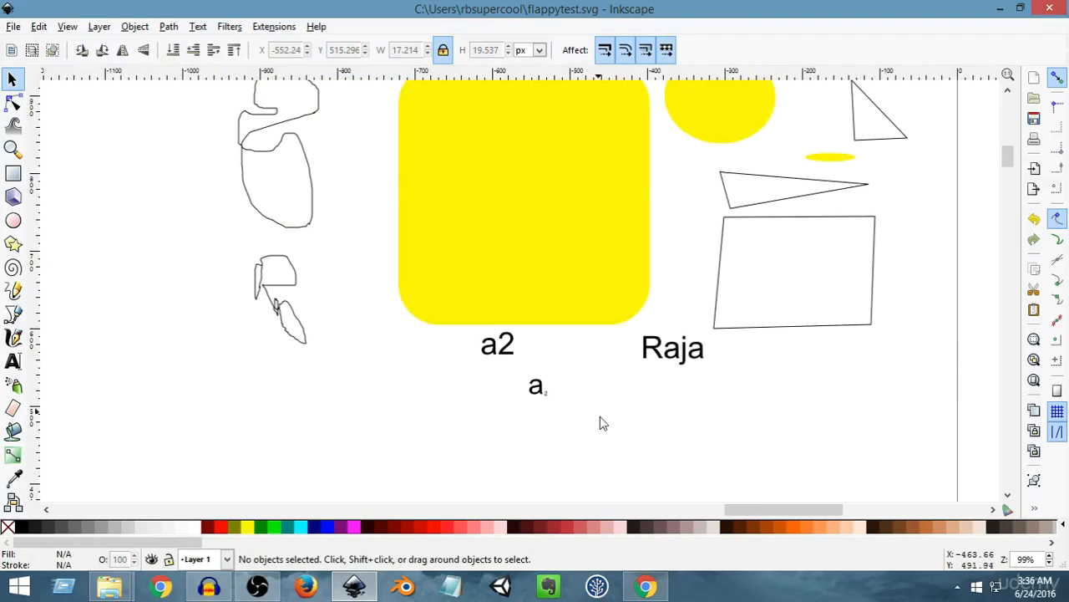
{"action": "scroll", "coordinate": [567, 416], "scroll_direction": "up", "scroll_amount": 1}
{"action": "scroll", "coordinate": [562, 418], "scroll_direction": "down", "scroll_amount": 1}
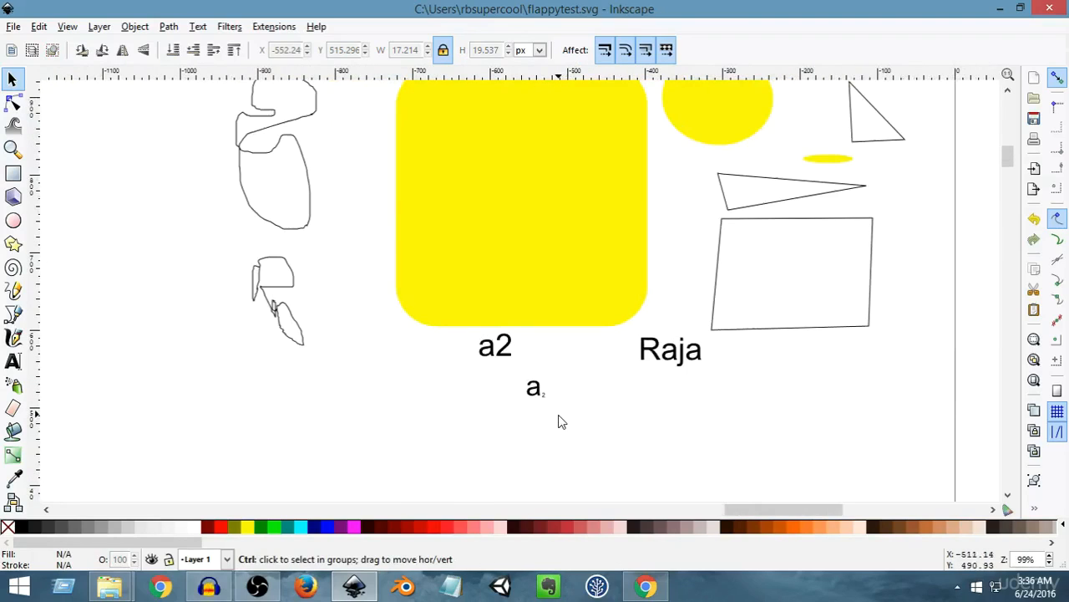
{"action": "scroll", "coordinate": [559, 413], "scroll_direction": "down", "scroll_amount": 1}
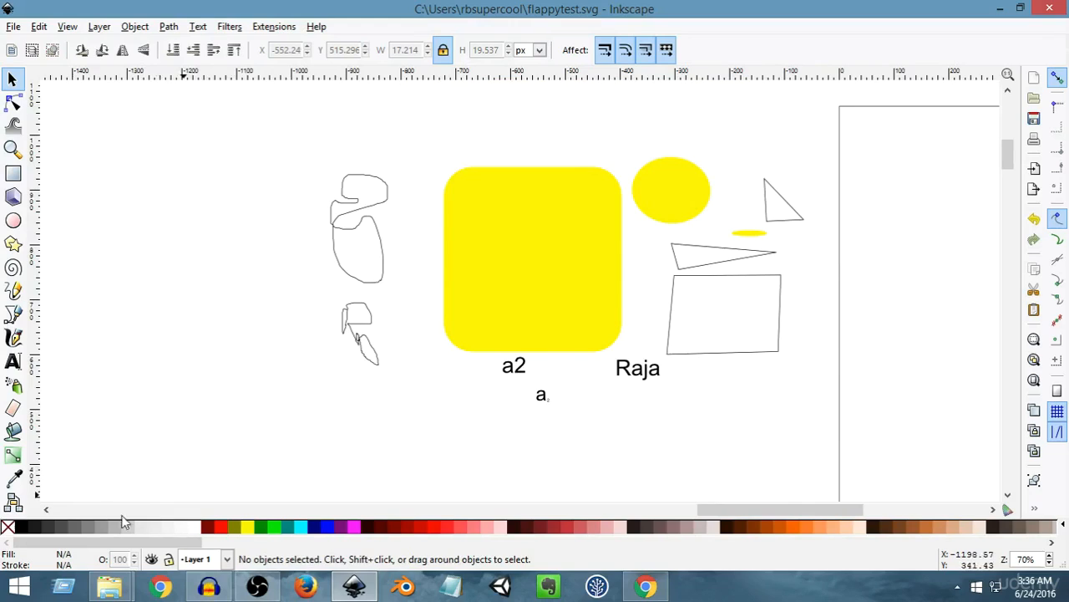
- Use the Dropper to give the yellow rounded rectangle the transparent colour of the empty canvas
{"action": "left_click", "coordinate": [14, 480]}
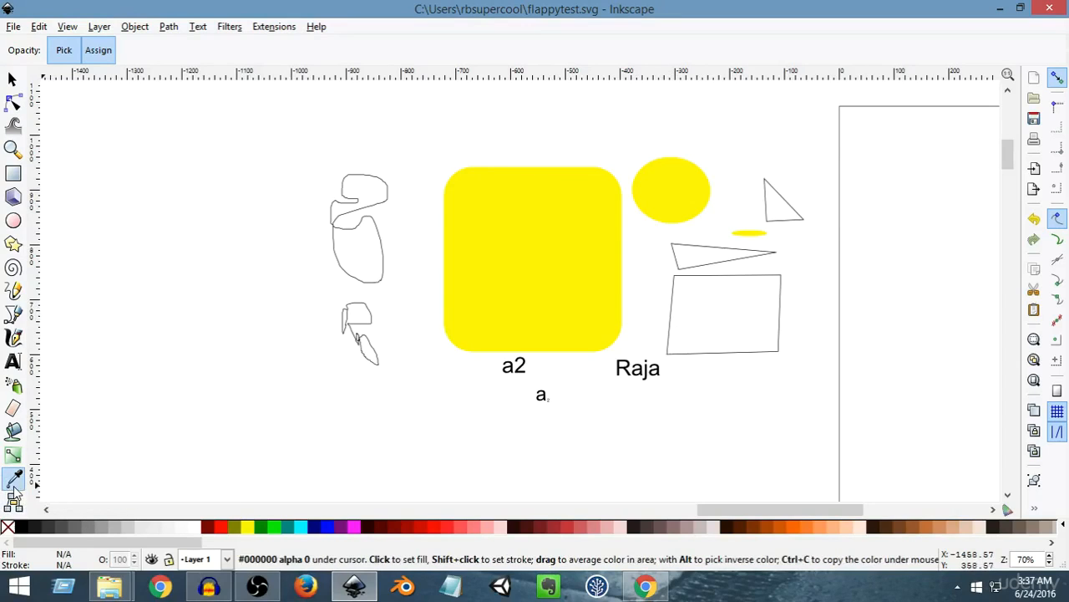
{"action": "left_click", "coordinate": [13, 78]}
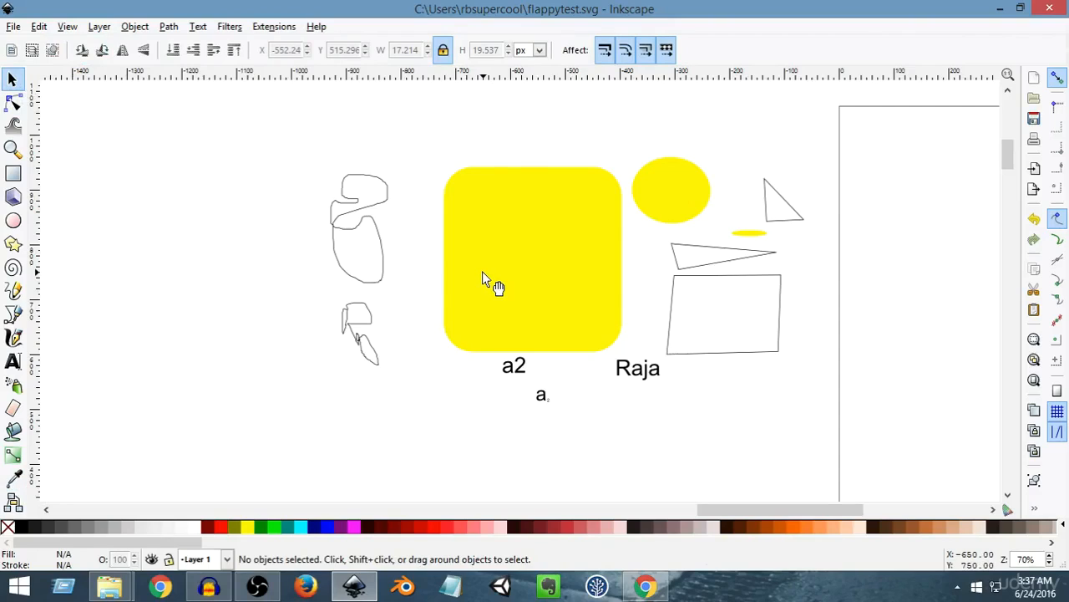
{"action": "left_click", "coordinate": [482, 273]}
{"action": "left_click", "coordinate": [13, 477]}
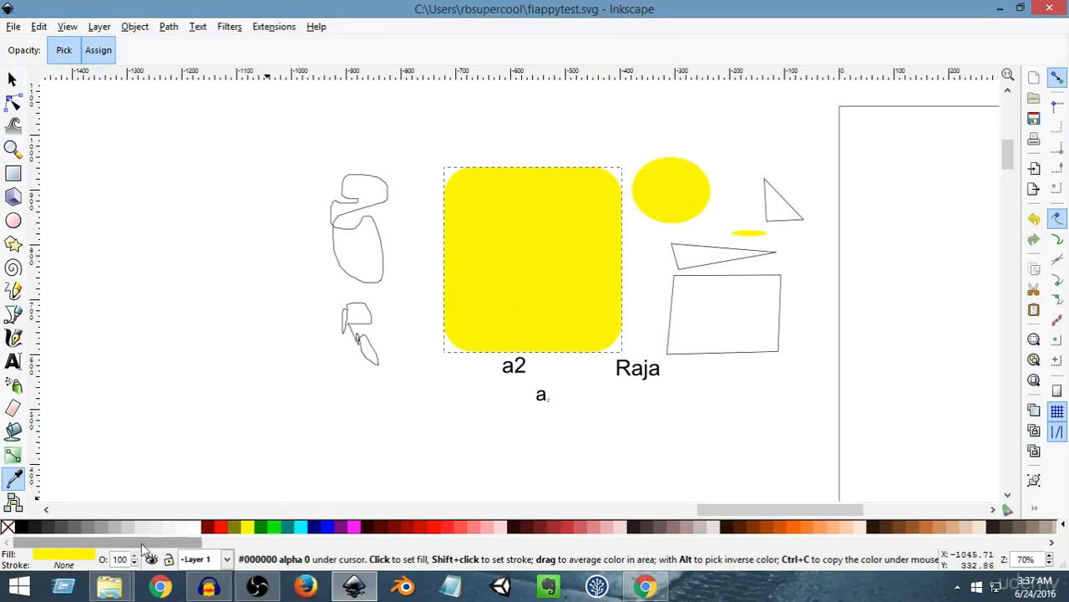
{"action": "left_click", "coordinate": [695, 248]}
{"action": "left_click", "coordinate": [559, 264]}
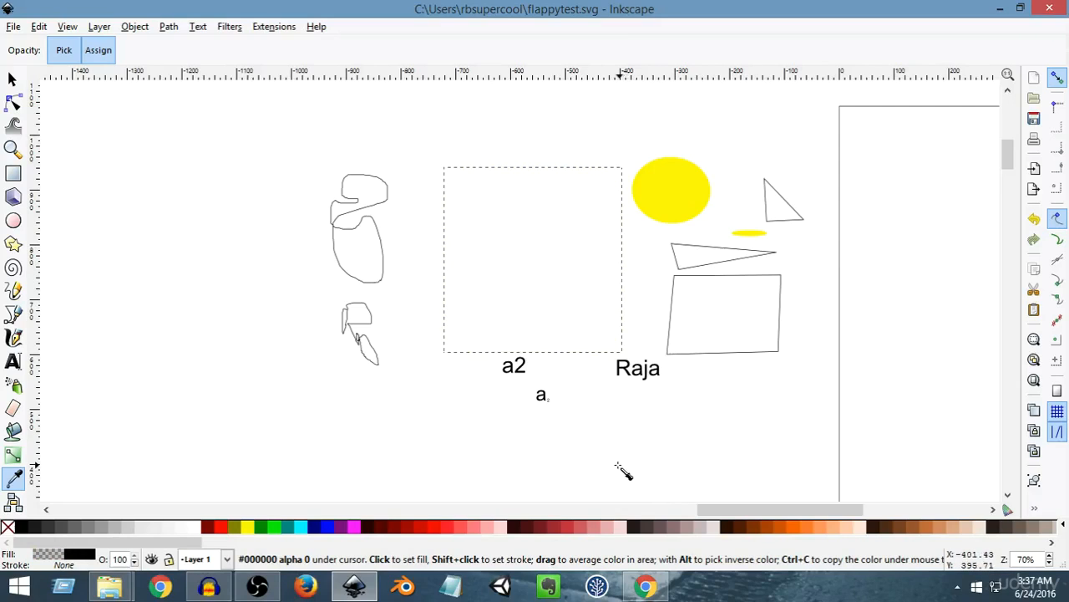
- Fill the rounded rectangle with the yellow sampled from the large ellipse using the Dropper
{"action": "left_click", "coordinate": [12, 79]}
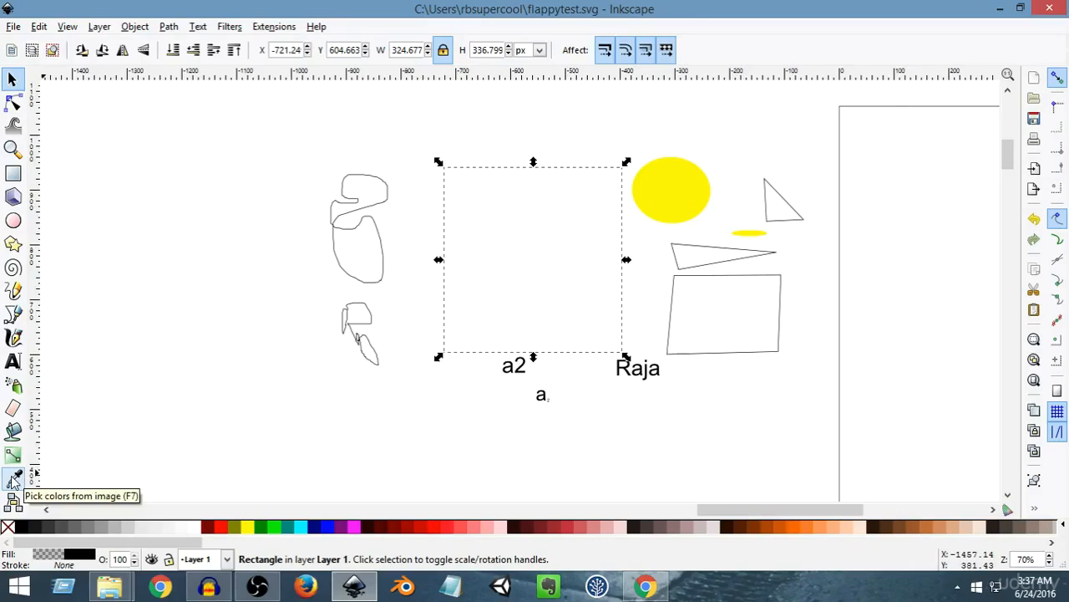
{"action": "left_click", "coordinate": [14, 477]}
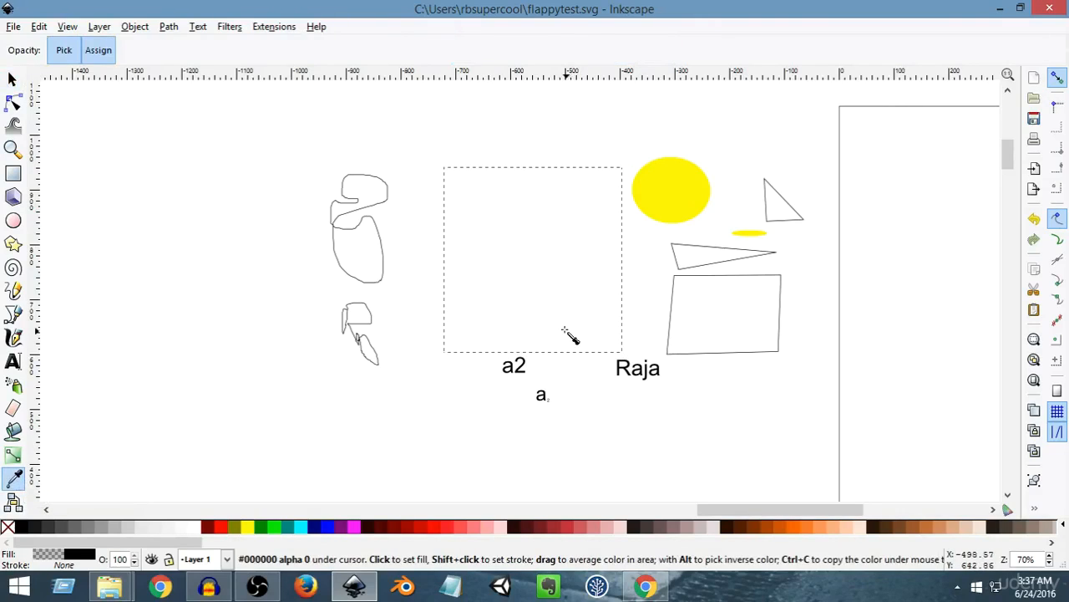
{"action": "left_click", "coordinate": [668, 193]}
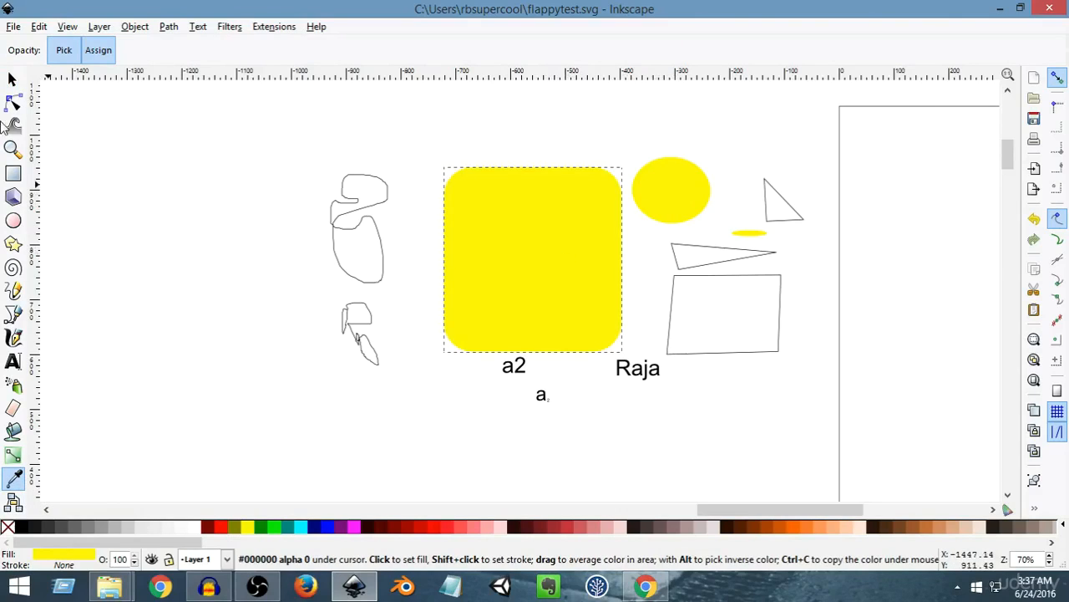
- Fill the unfilled four-sided path with red and the small right-angled triangle with green
{"action": "left_click", "coordinate": [12, 78]}
{"action": "left_click", "coordinate": [750, 340]}
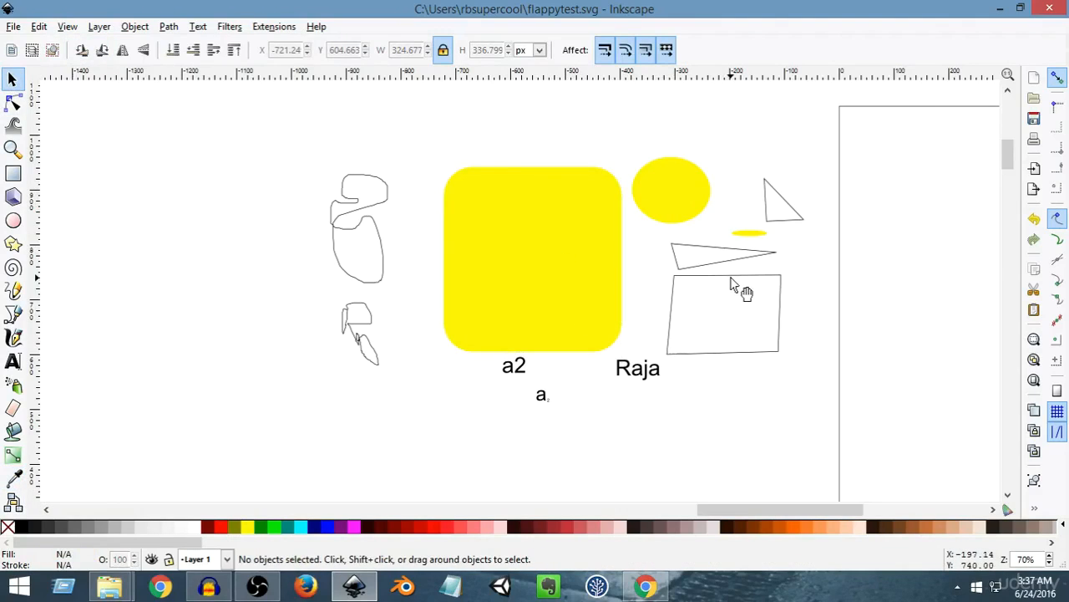
{"action": "left_click", "coordinate": [742, 289]}
{"action": "left_click", "coordinate": [220, 527]}
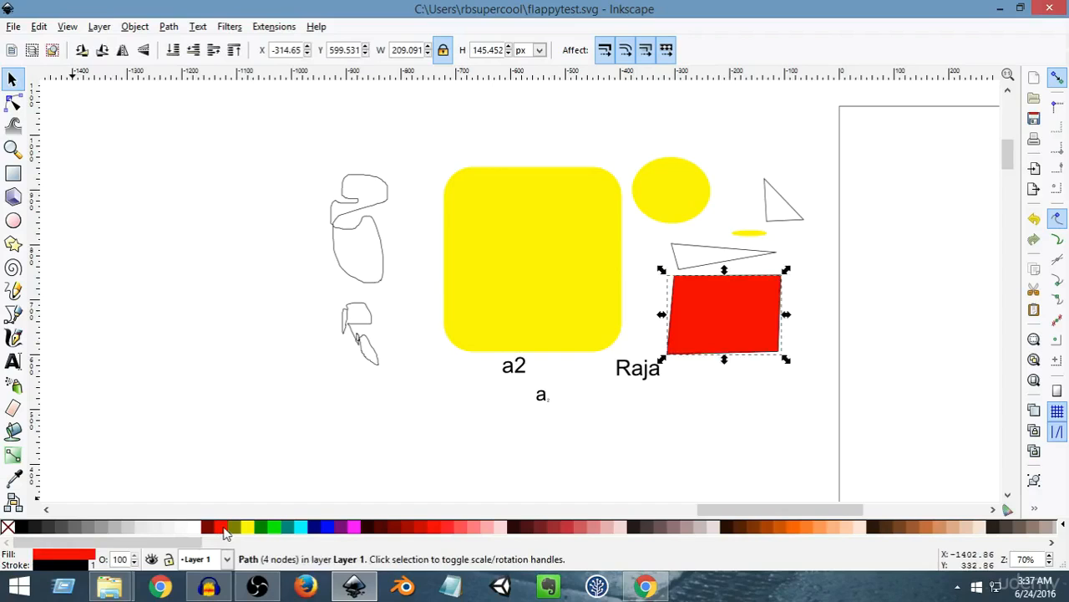
{"action": "left_click", "coordinate": [777, 219]}
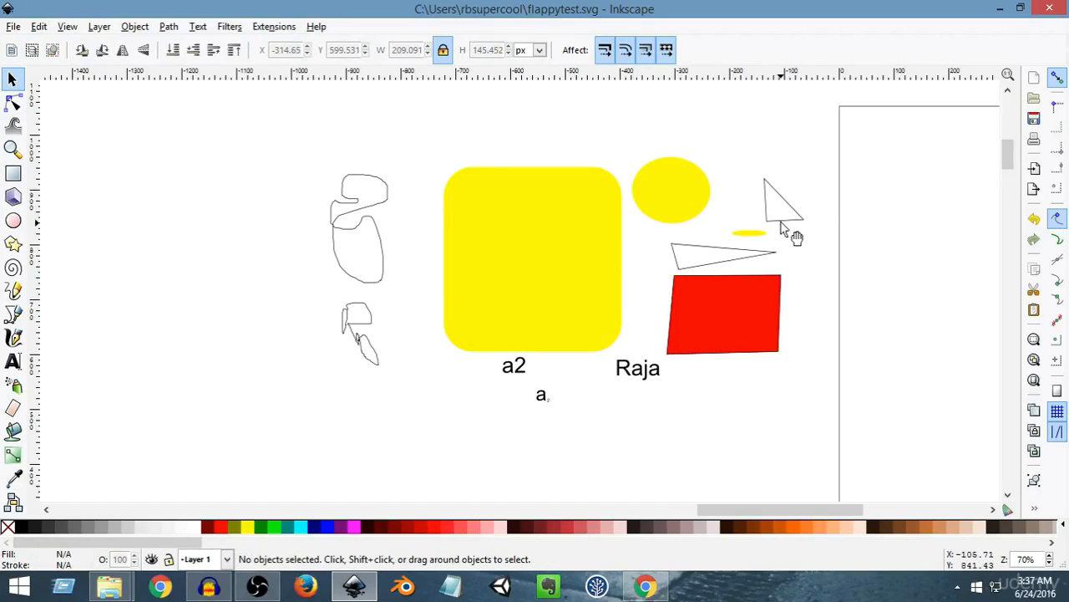
{"action": "left_click", "coordinate": [793, 224]}
{"action": "left_click", "coordinate": [271, 527]}
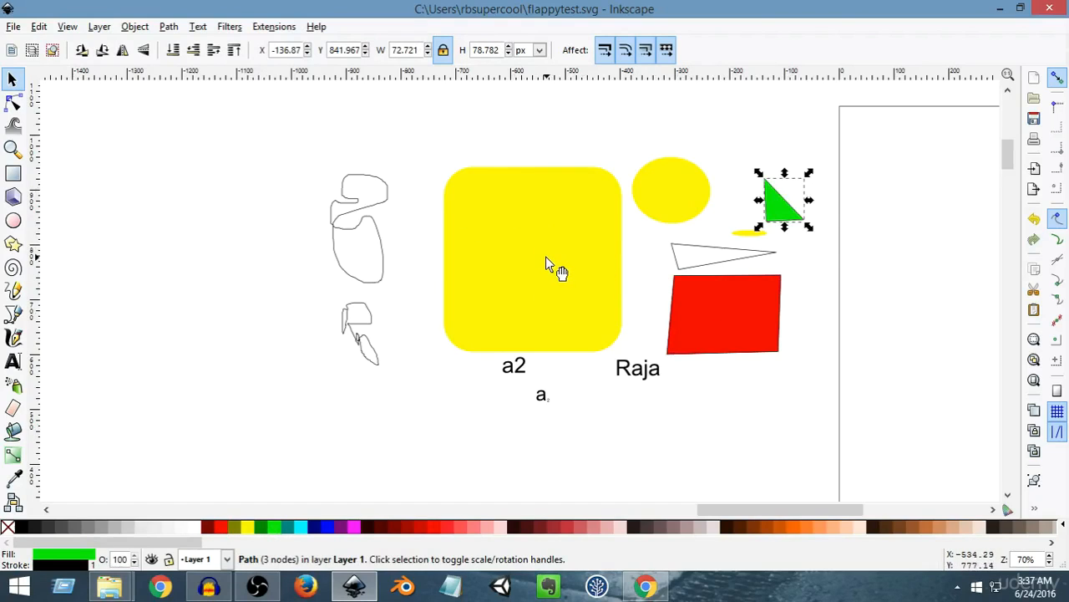
- Recolour the rounded rectangle with the Dropper, sampling the four-sided path's red, the triangle's green and finally the large ellipse's yellow
{"action": "left_click", "coordinate": [544, 288]}
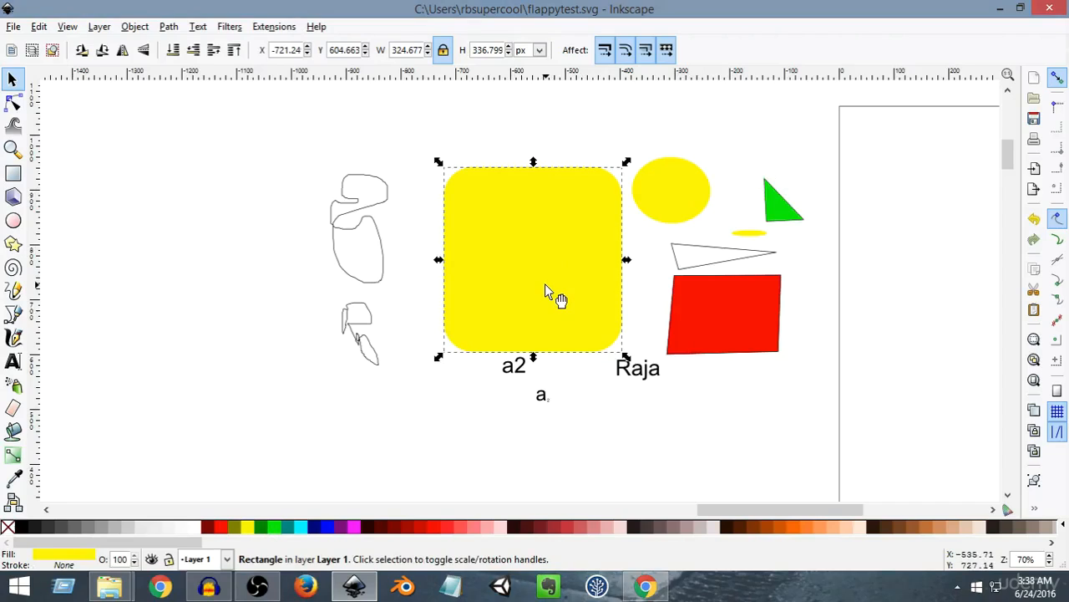
{"action": "left_click", "coordinate": [14, 480]}
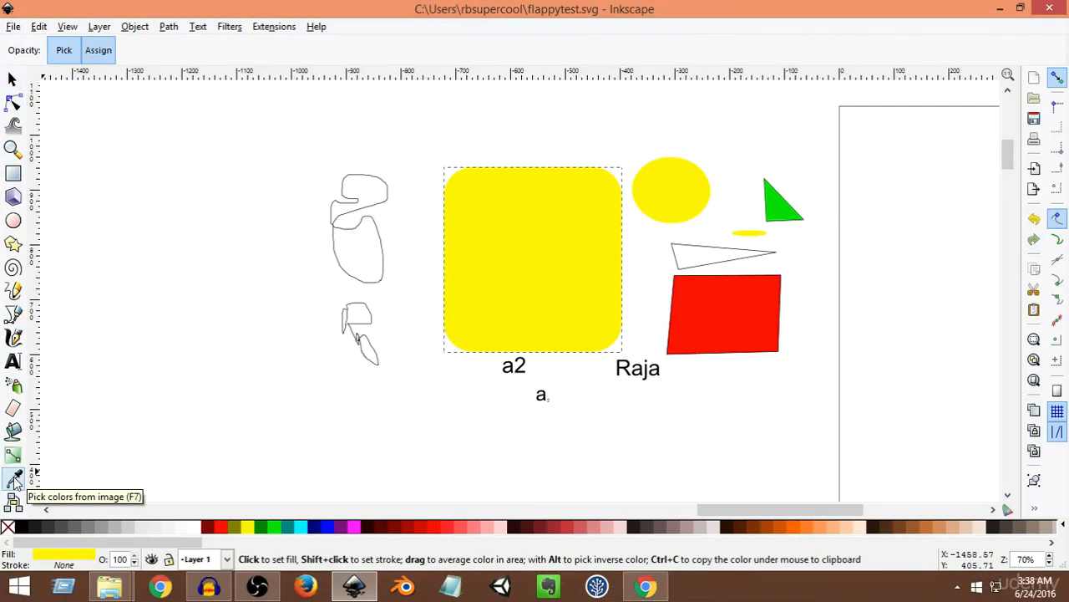
{"action": "left_click", "coordinate": [748, 307]}
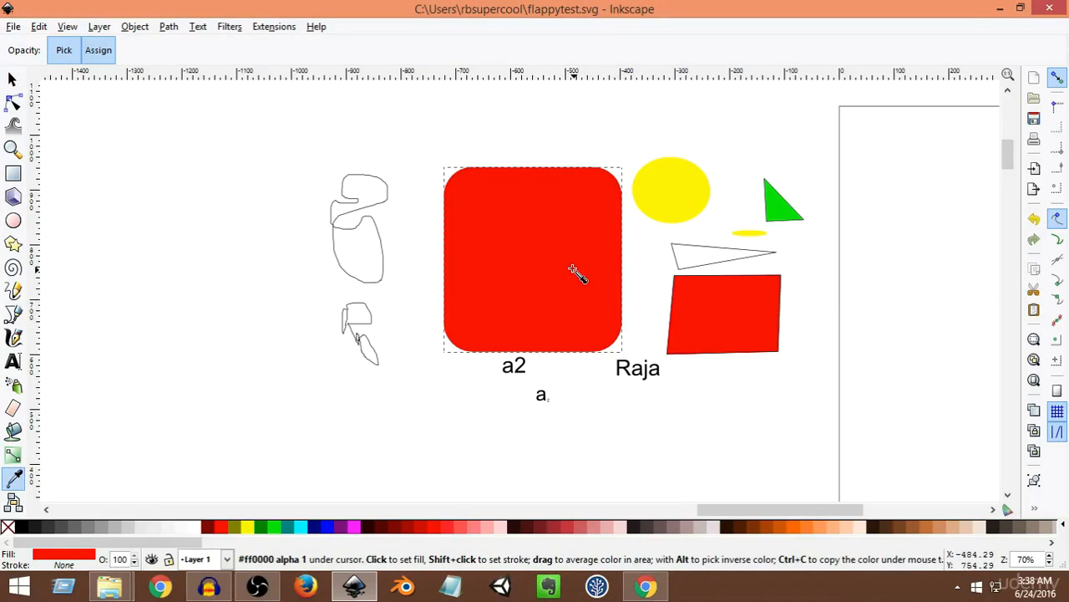
{"action": "left_click", "coordinate": [783, 208]}
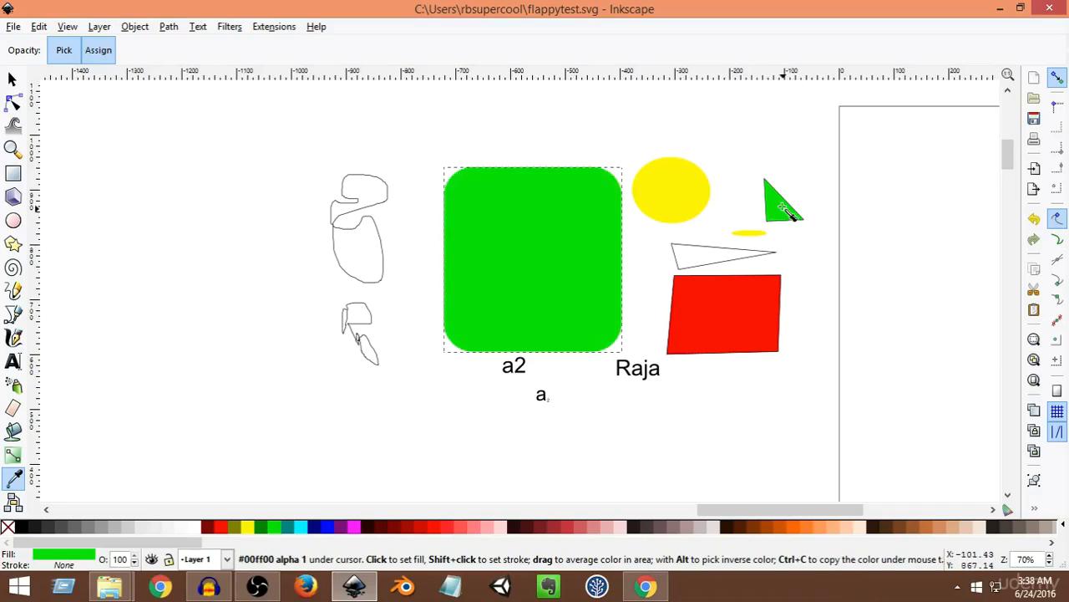
{"action": "left_click", "coordinate": [672, 202]}
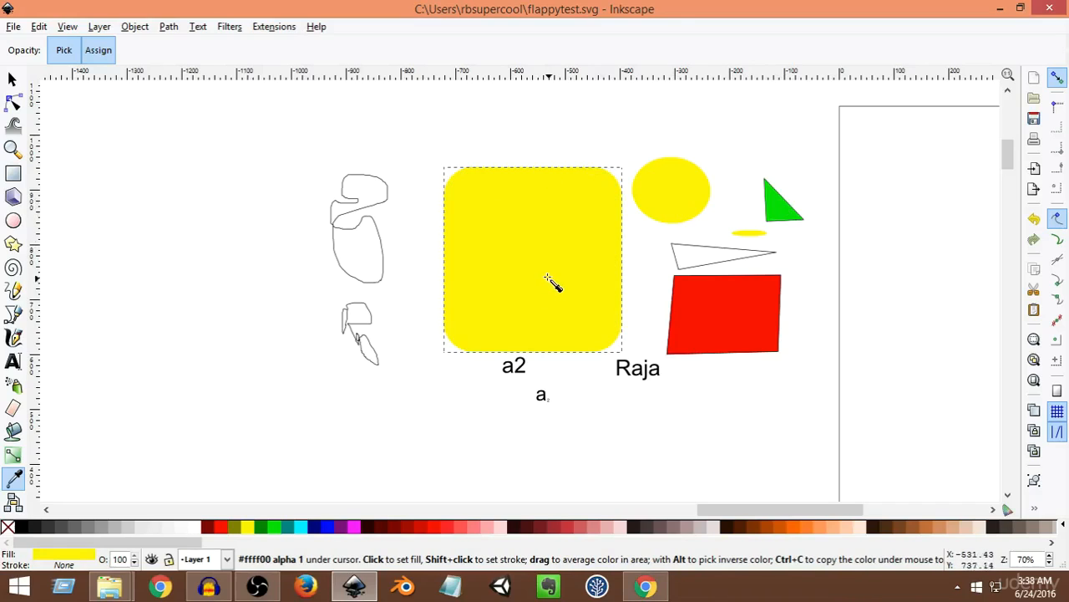